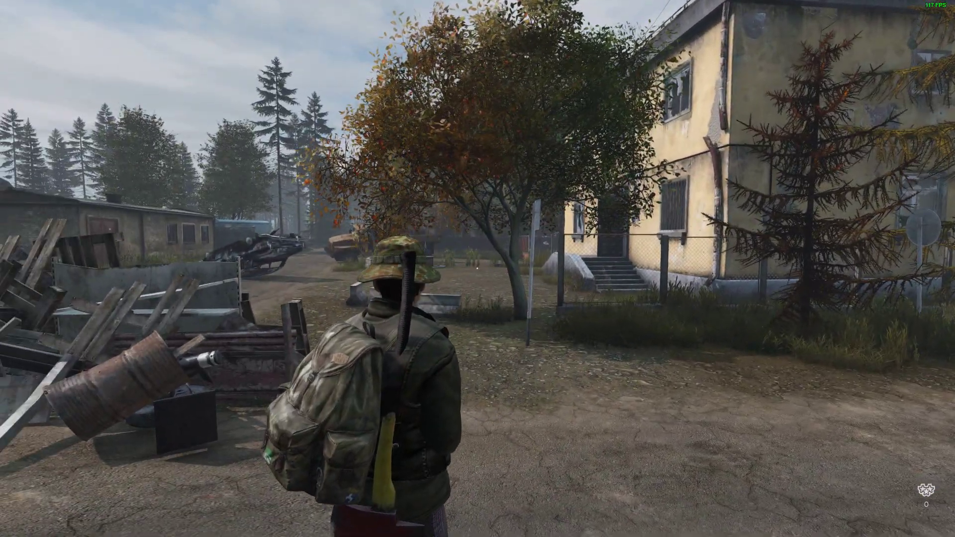
Step: Walk the character around the road in front of the yellow two-storey building
key("w")
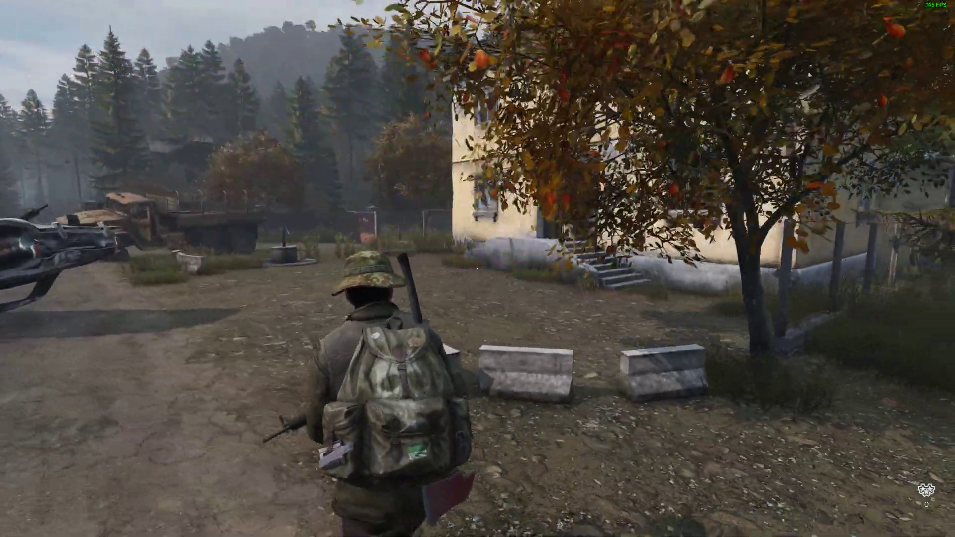
key("s")
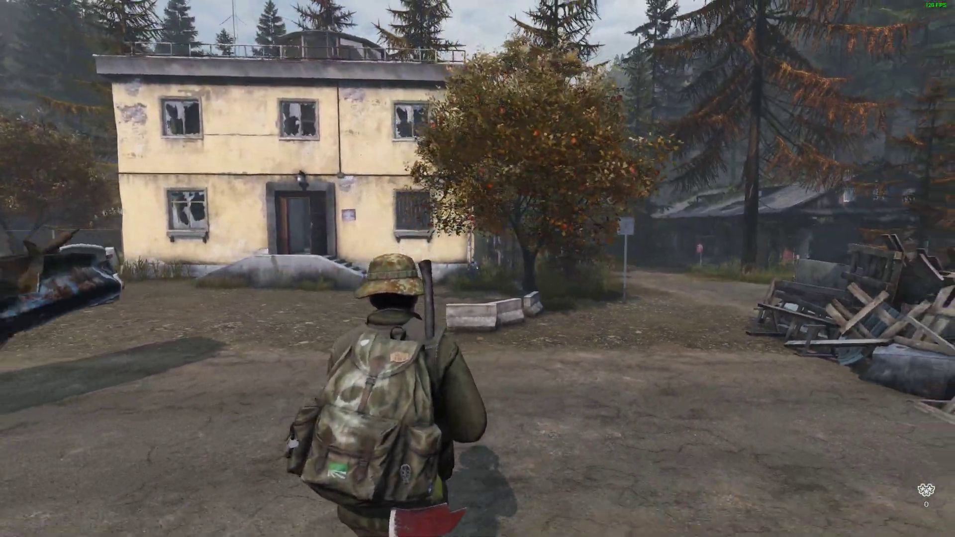
key("a")
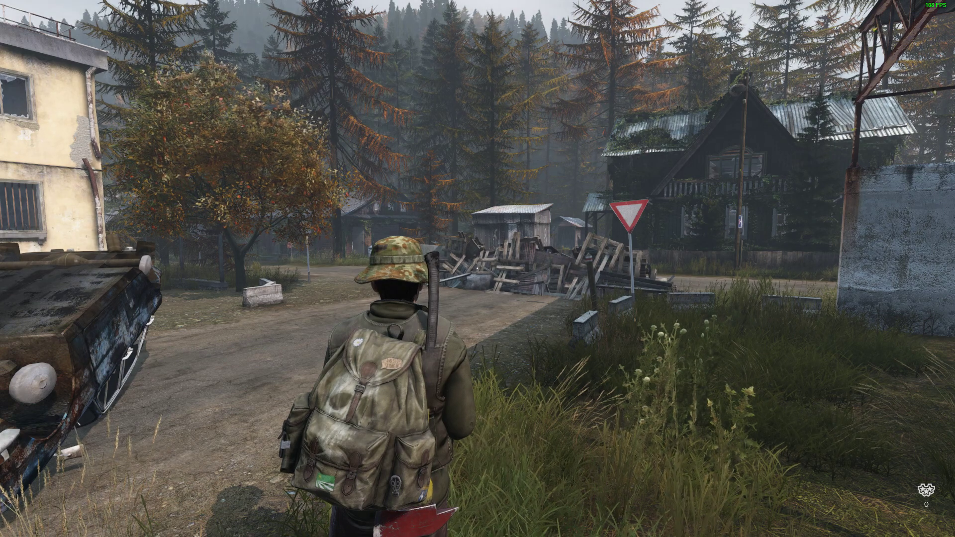
Step: Teleport the character to the compound at Zelenaya gora using the ZomBerry Admin Tools map, and close the admin tools
key("m")
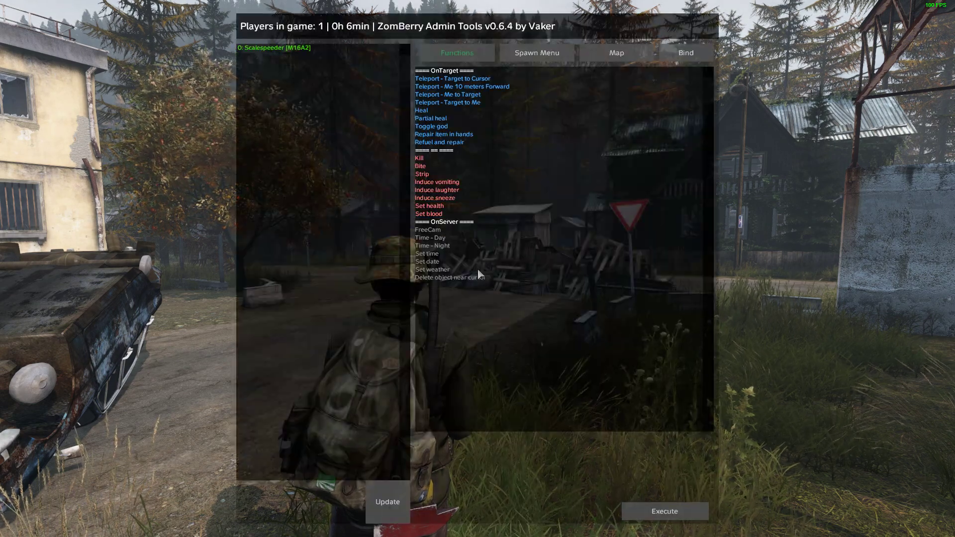
left_click(617, 53)
scroll(568, 255, "down", 5)
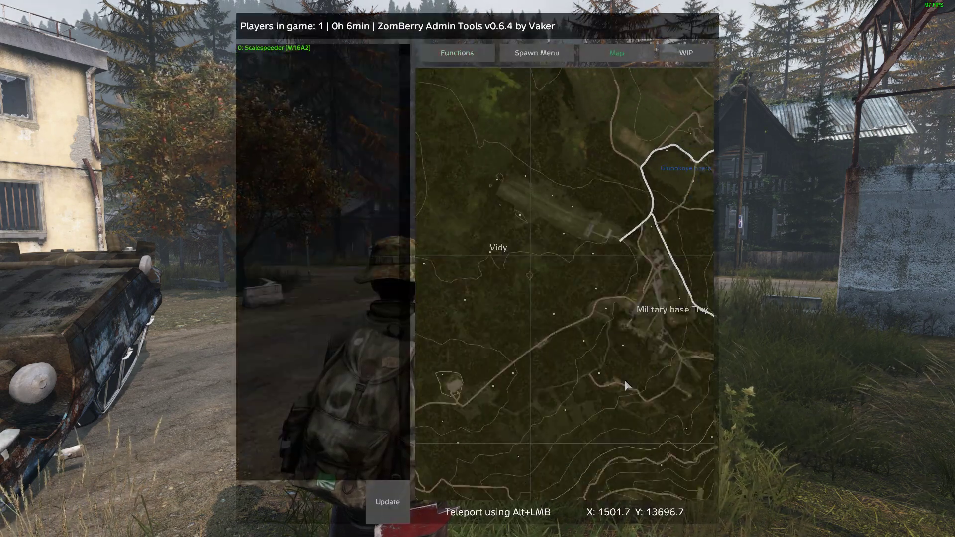
left_click_drag(624, 382, 600, 190)
scroll(576, 396, "down", 1)
left_click_drag(577, 396, 580, 214)
left_click_drag(591, 425, 557, 294)
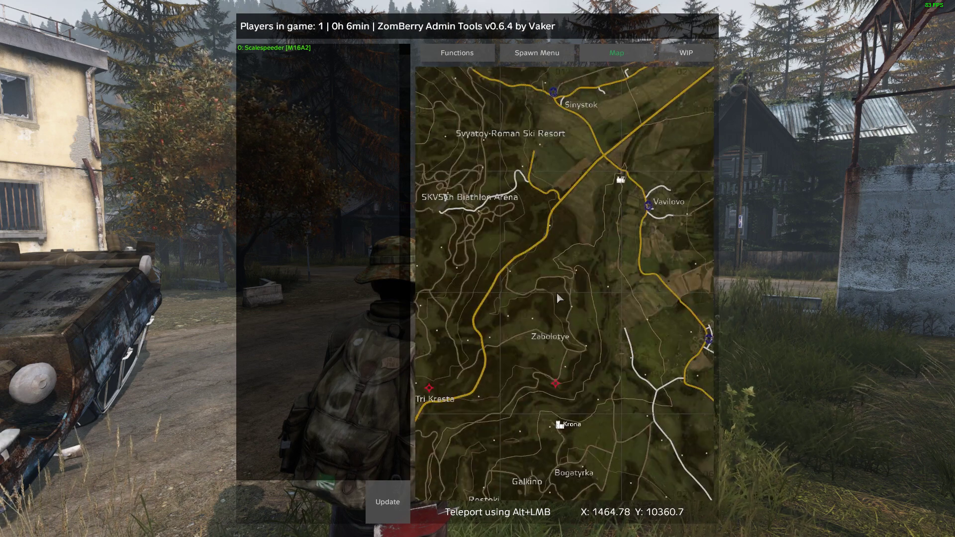
scroll(571, 386, "down", 4)
left_click_drag(571, 386, 542, 369)
left_click_drag(631, 377, 639, 256)
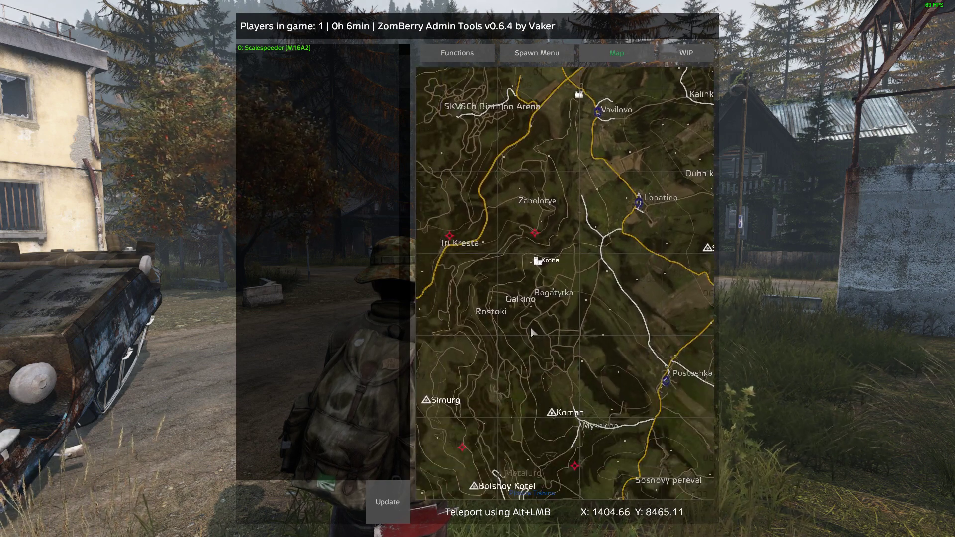
left_click_drag(545, 309, 545, 247)
scroll(558, 352, "down", 1)
scroll(558, 352, "down", 1)
left_click_drag(517, 372, 530, 260)
left_click_drag(597, 344, 574, 322)
scroll(596, 274, "up", 8)
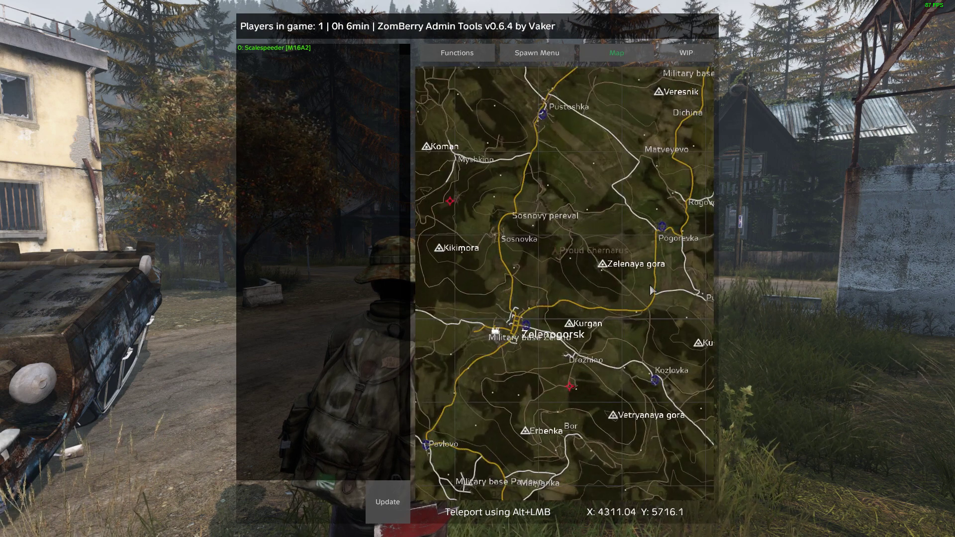
scroll(595, 260, "up", 2)
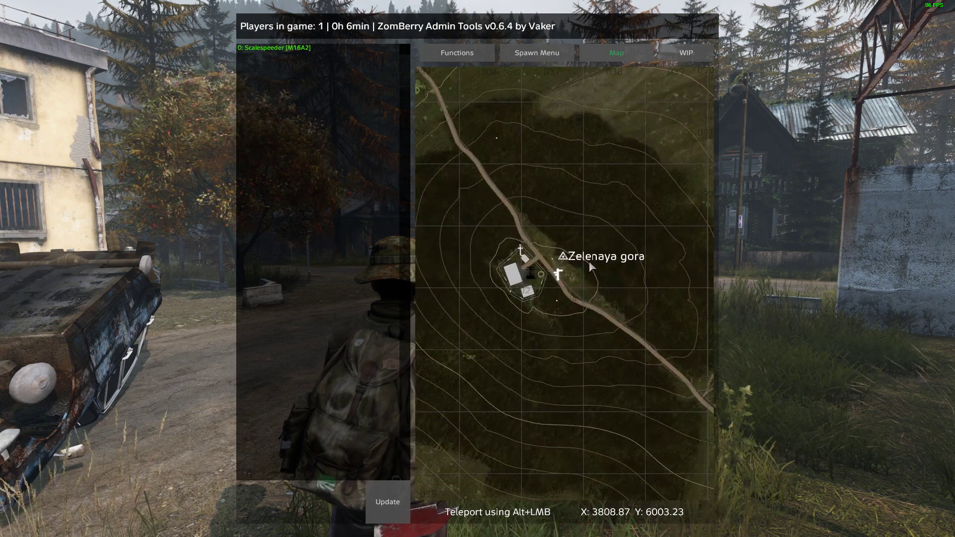
left_click(530, 262, "alt")
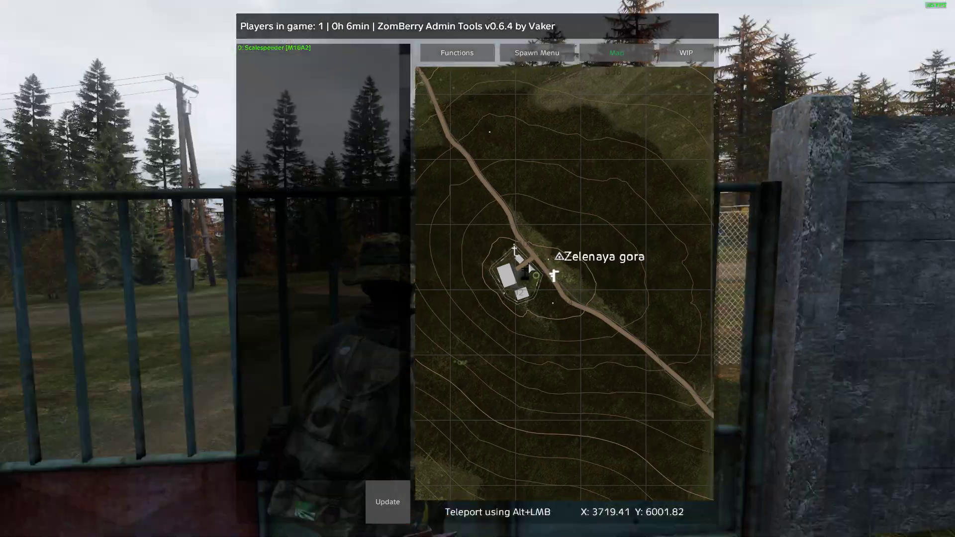
key("Escape")
Step: Walk through the Zelenaya gora compound toward the guard and the trader stalls
key("w")
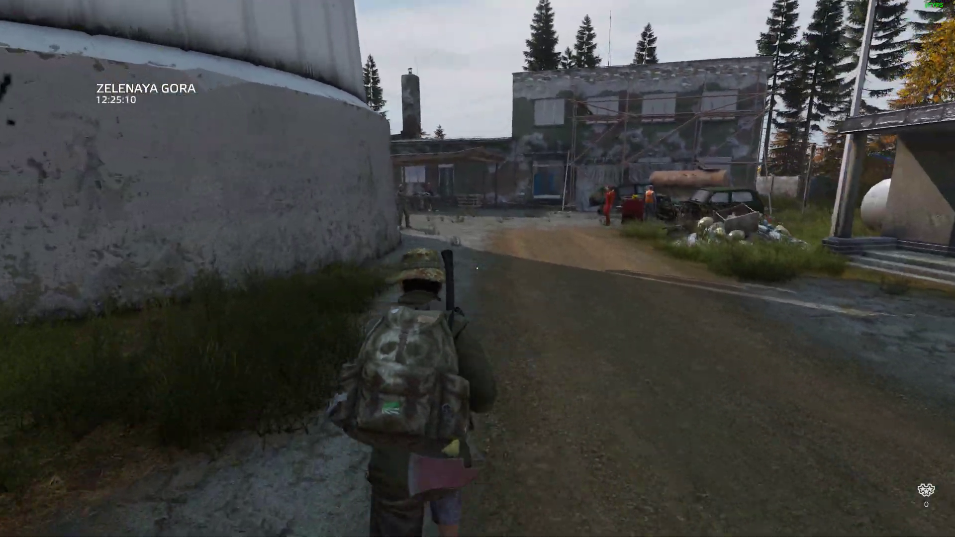
key("w")
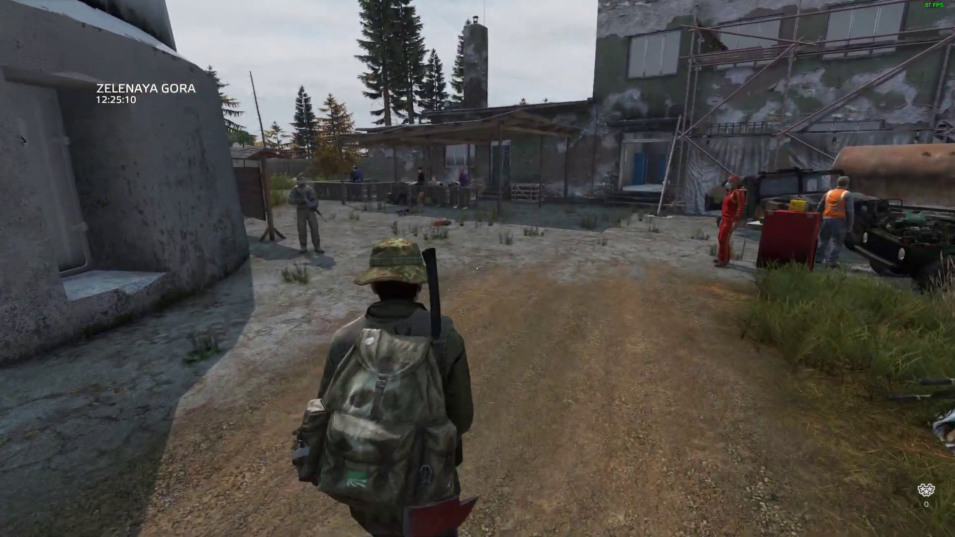
key("w")
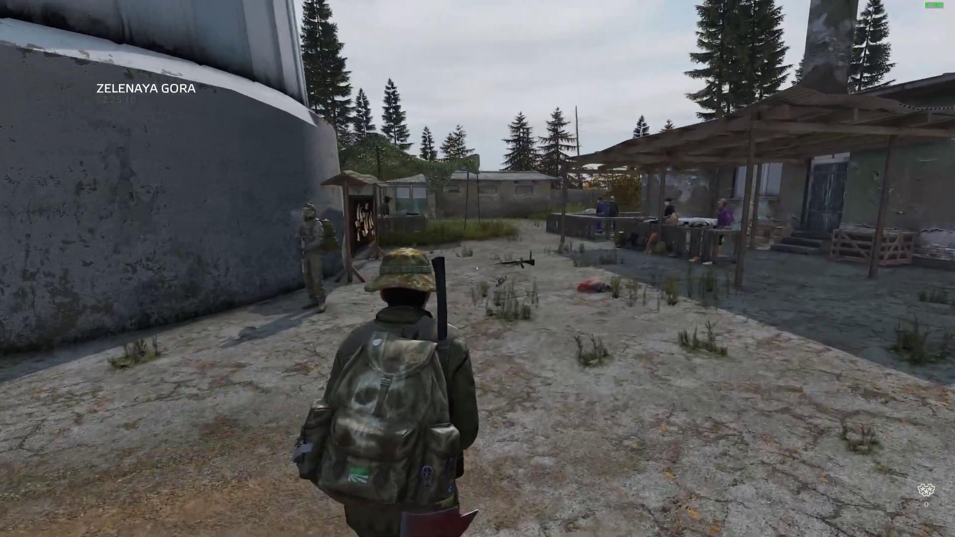
Step: Switch to first-person view and inspect the guard, the notice board and the gear lying on the ground
key("v")
key("w")
key("d")
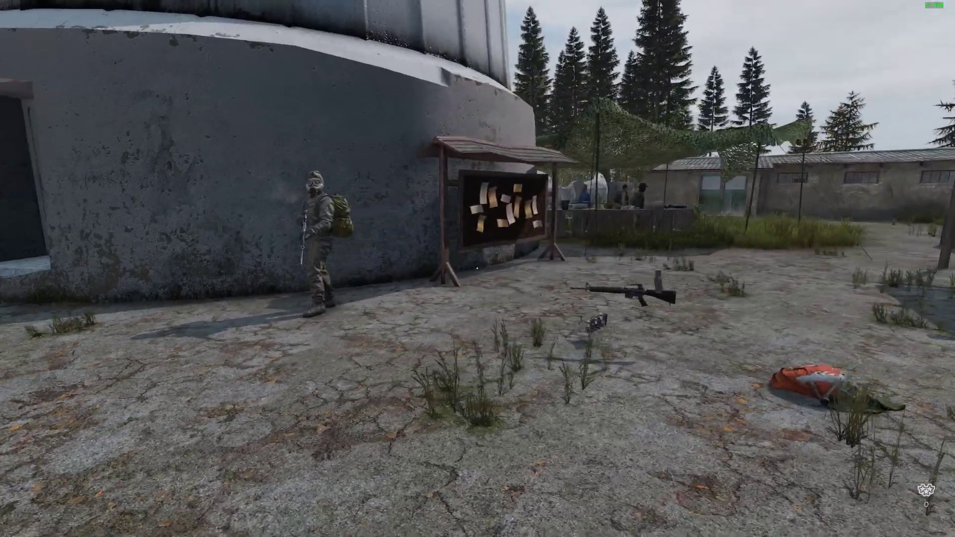
key("s")
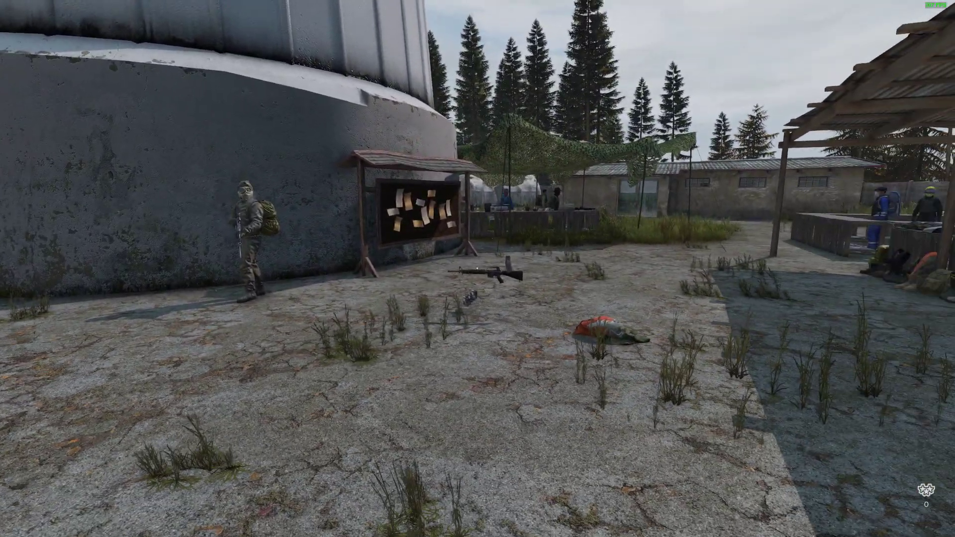
key("w")
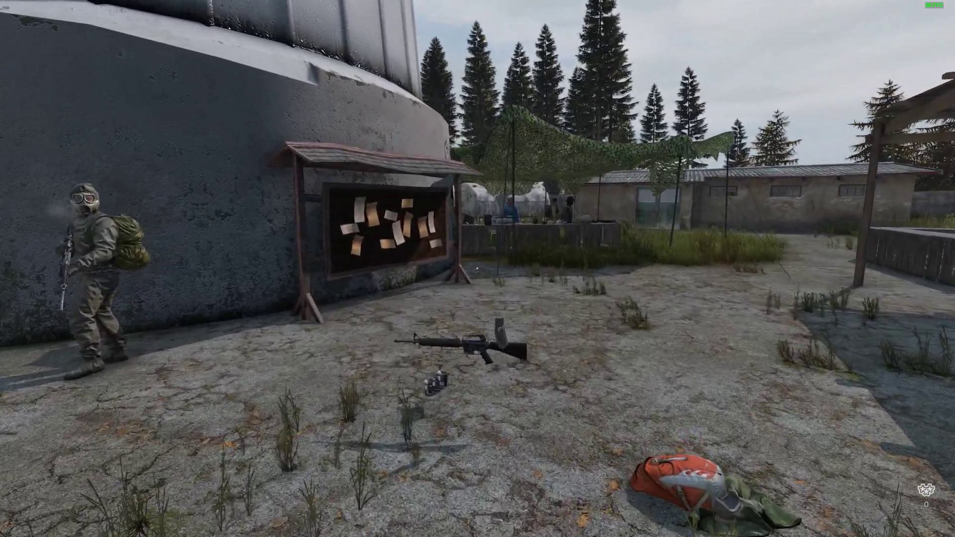
key("w")
key("a")
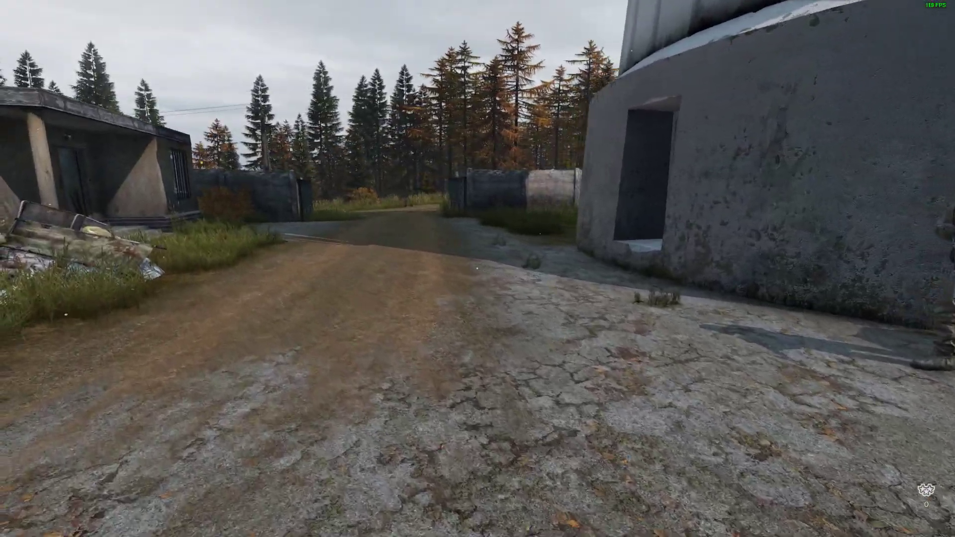
Step: Tour the trader stalls around the camouflage netting and view the sections of the Expansion book
key("w")
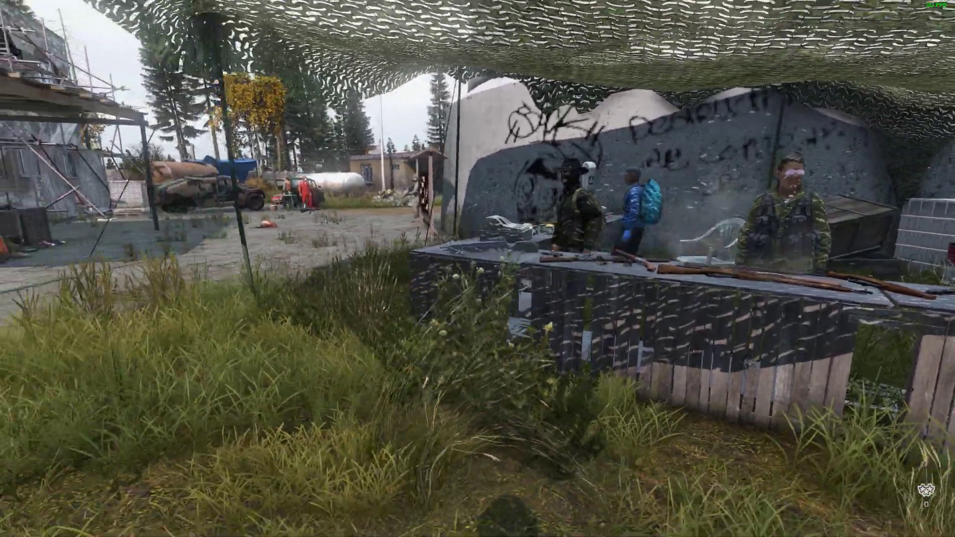
key("s")
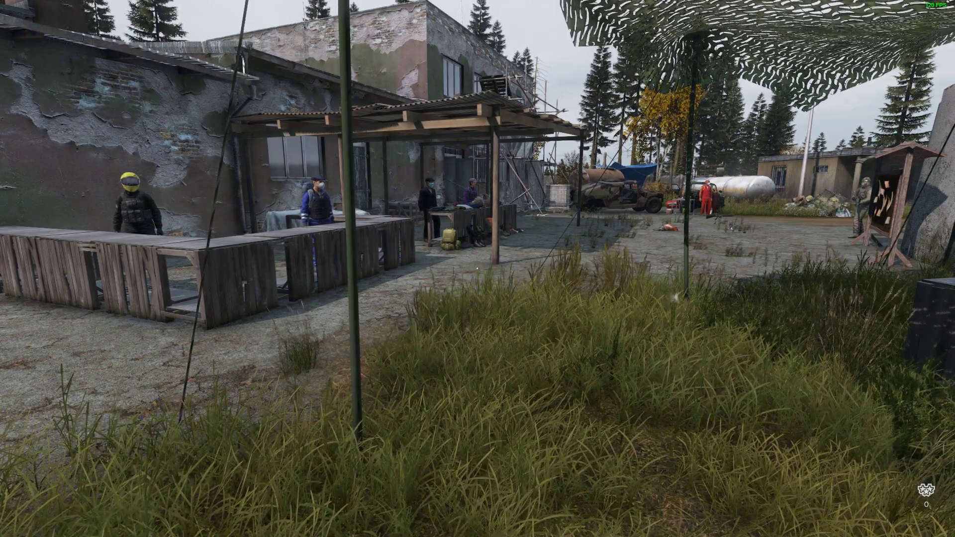
key("b")
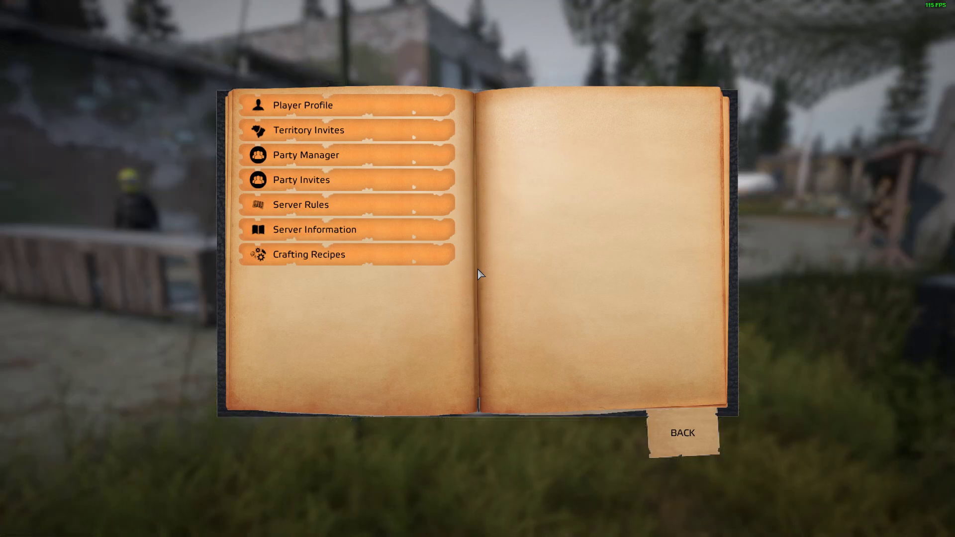
key("Escape")
Step: Walk back across the yard to the guard and the notice board beside the round tower
key("w")
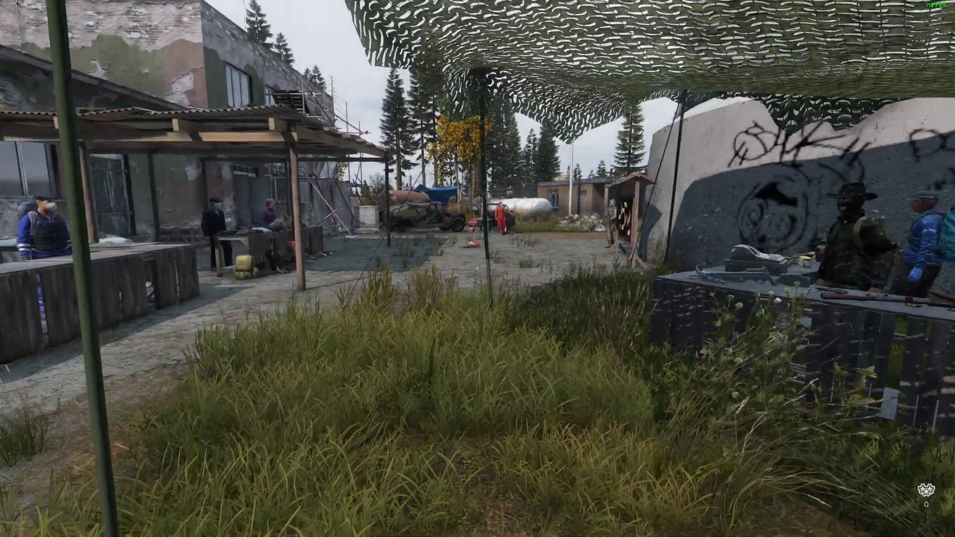
key("w")
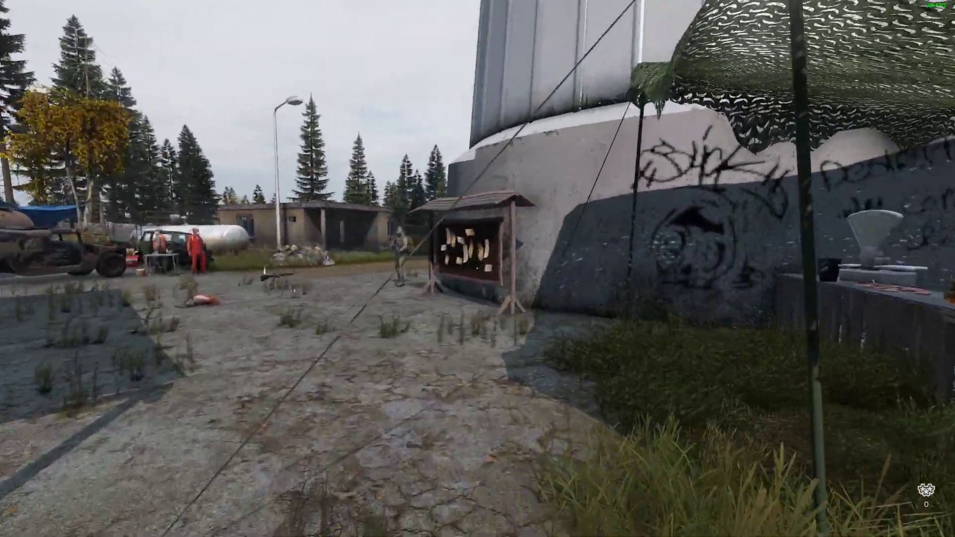
key("w")
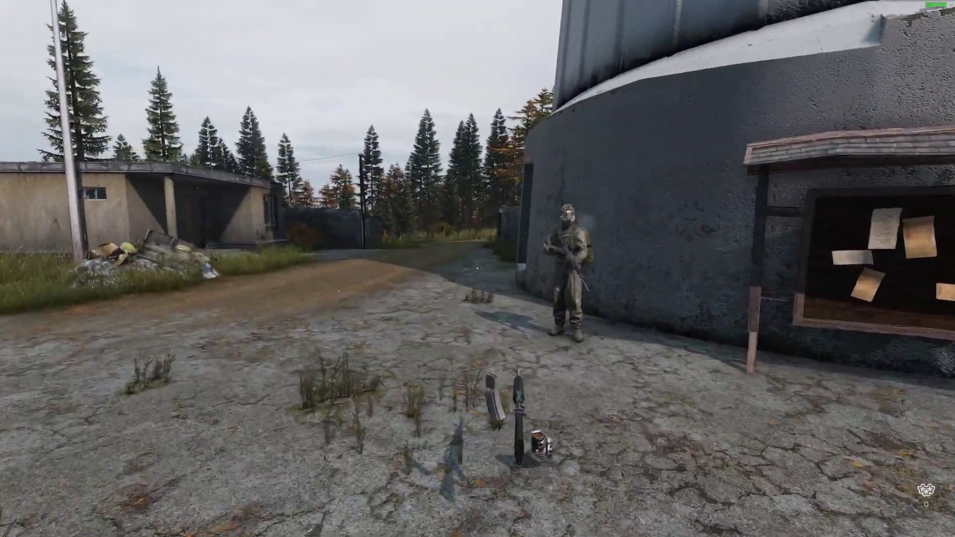
key("s")
key("s")
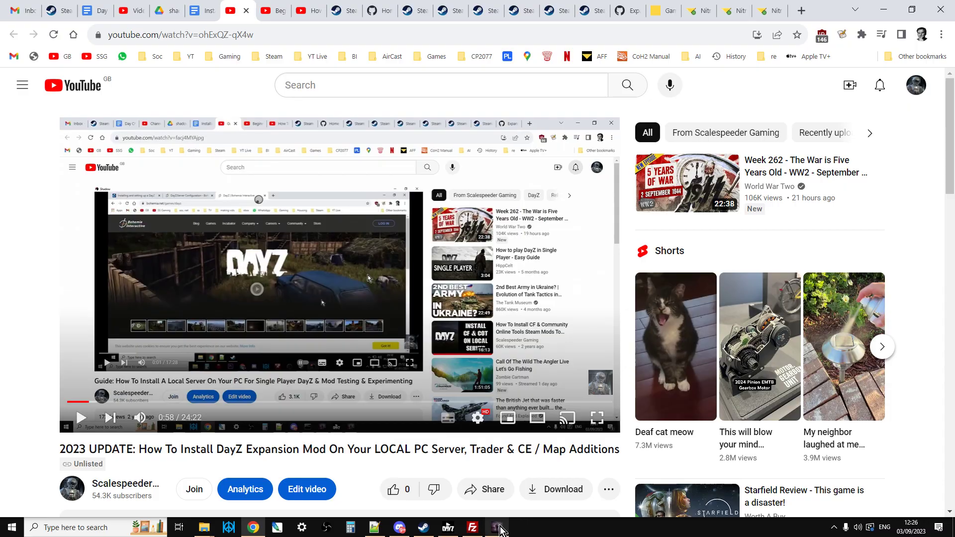
Step: Switch back to DayZ, leave the server without waiting for the countdown, and quit the game from its main menu
left_click(496, 527)
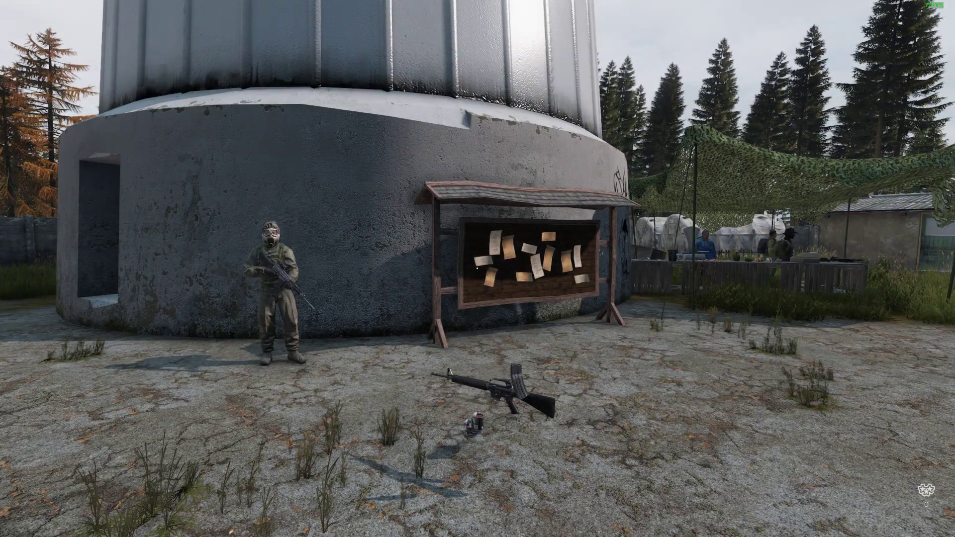
key("Escape")
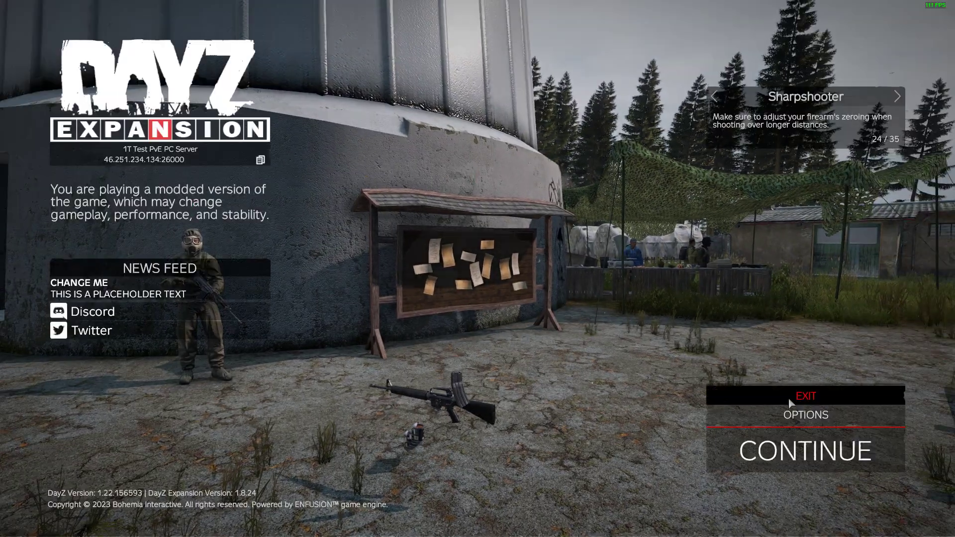
left_click(804, 394)
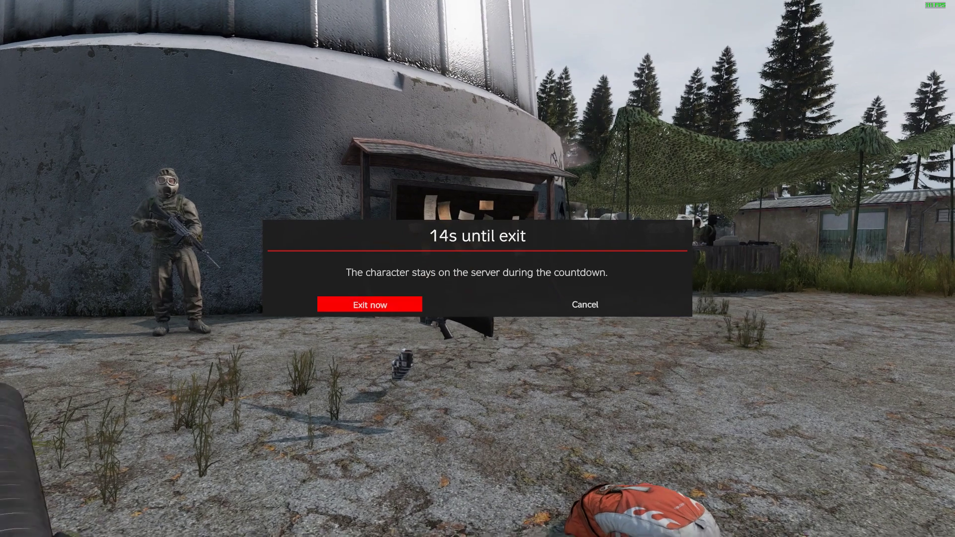
left_click(370, 304)
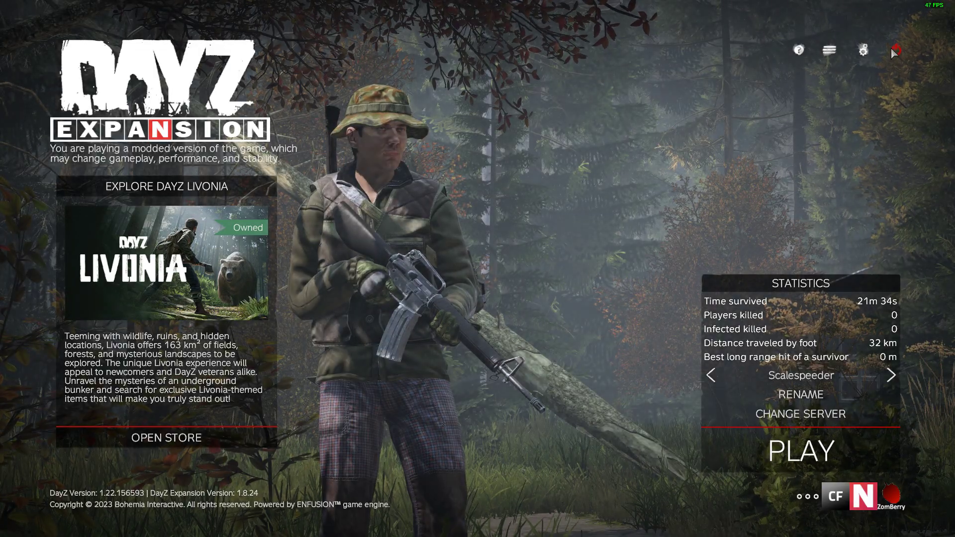
left_click(893, 49)
left_click(442, 299)
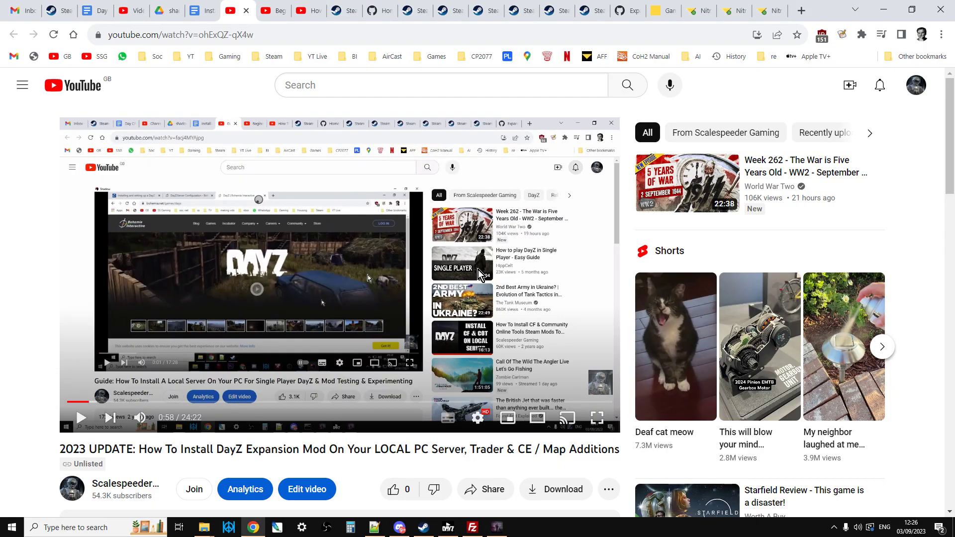
Step: Switch to FileZilla to view the server's dayzstandalone folder, and return to the Chrome browser
key("alt+Tab")
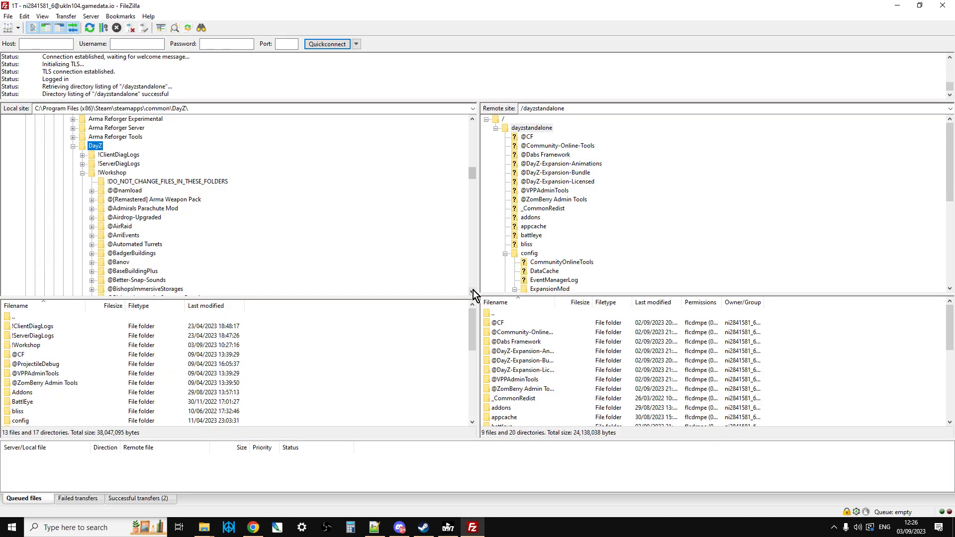
key("alt+Tab")
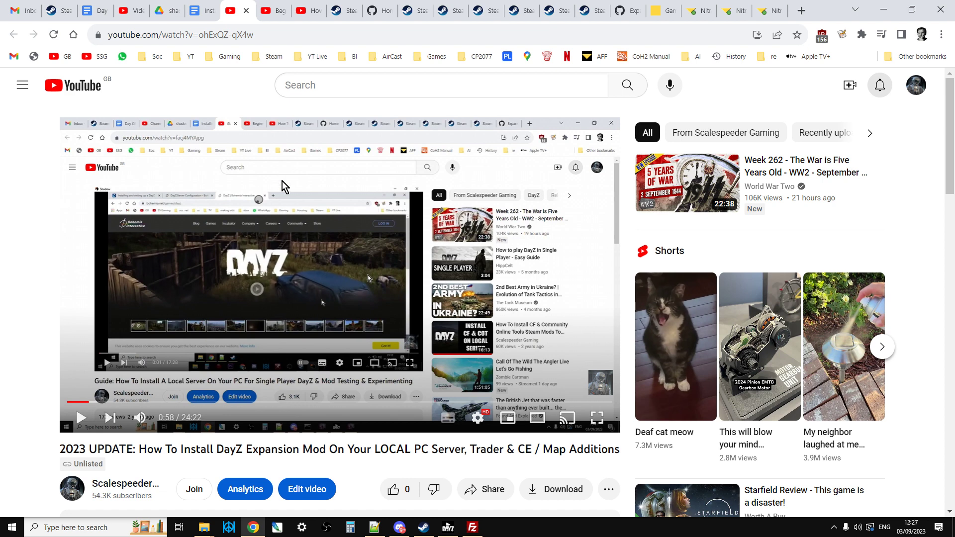
Step: View the Zomberry Admin Tools and Community Online Tools install videos, and open the Steam guide on installing DayZ Expansion Mod
left_click(277, 19)
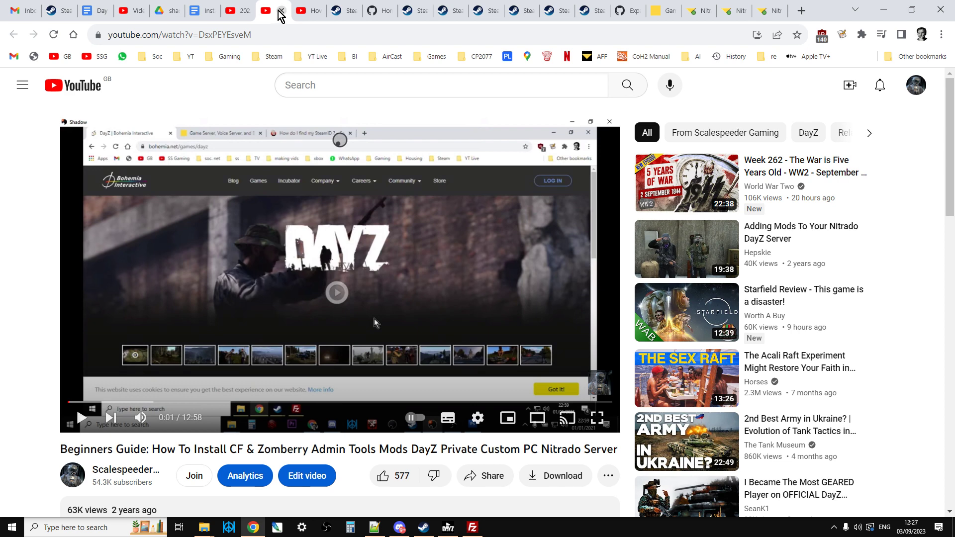
left_click(313, 11)
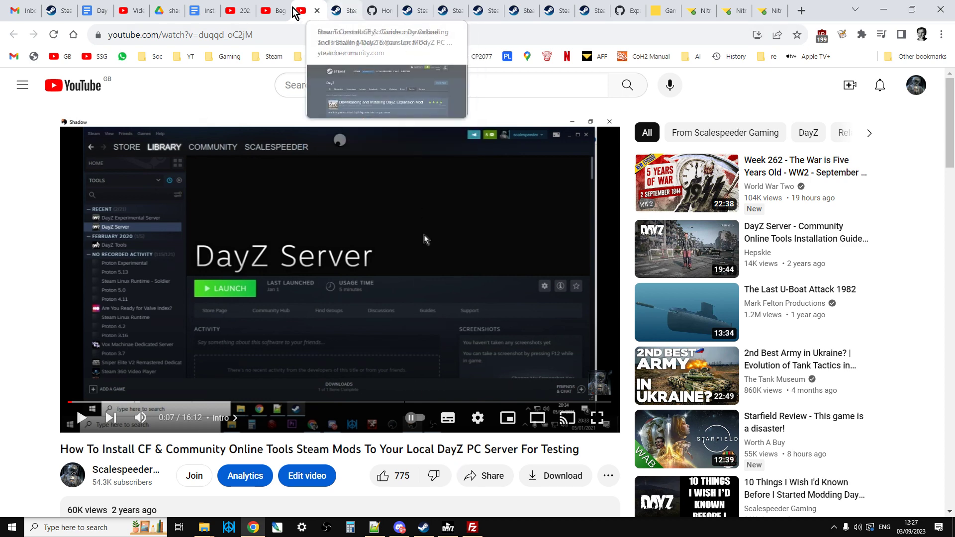
left_click(275, 11)
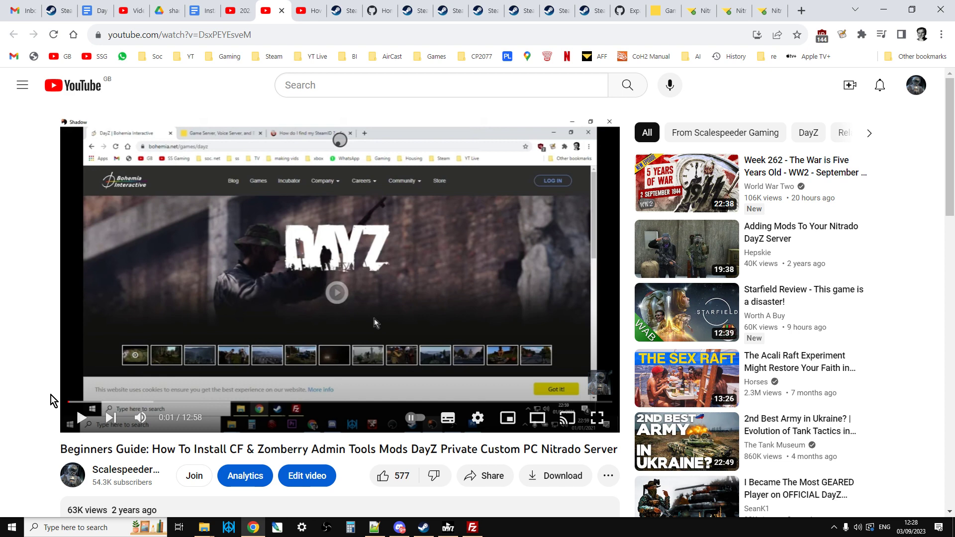
left_click(305, 11)
left_click(339, 11)
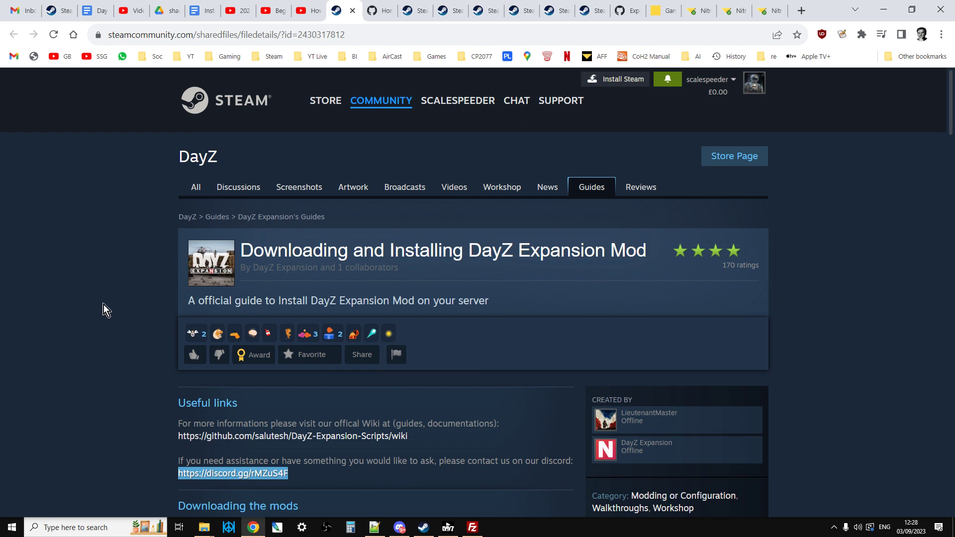
Step: Enlarge the Expansion Installation Cheatsheet image in the guide's section on downloading the mods
scroll(103, 303, "down", 9)
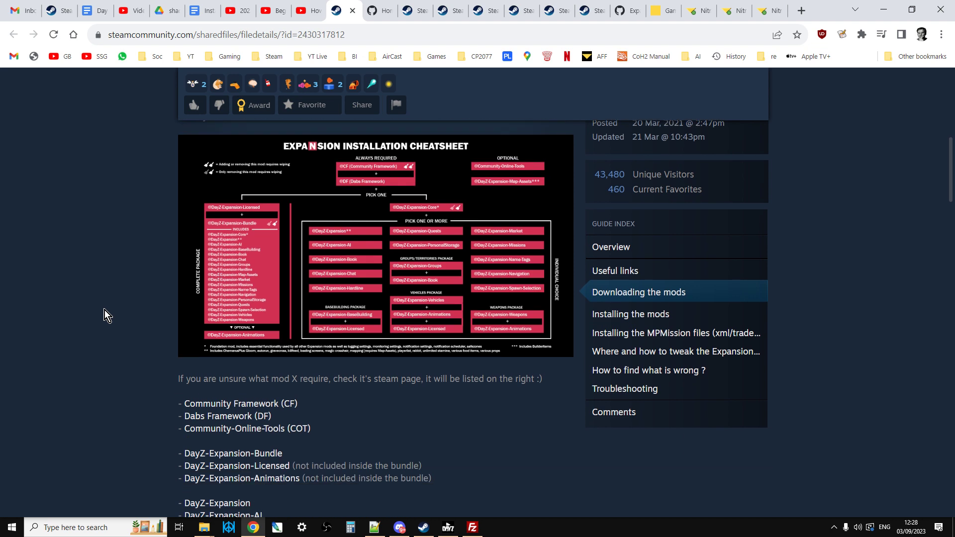
left_click(268, 289)
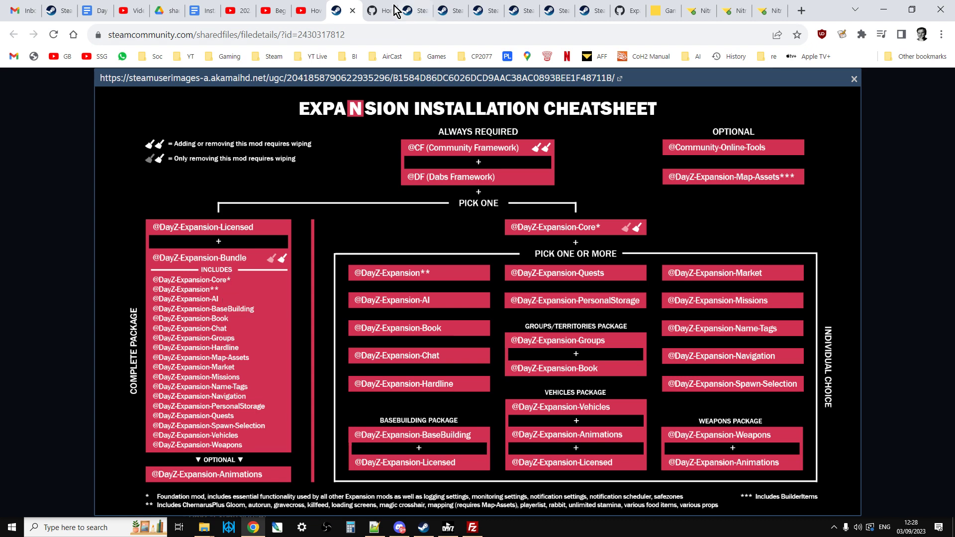
Step: View the DayZ-Expansion-Scripts wiki on GitHub and the Expansion Mods help channel in Discord, and return to Chrome
left_click(379, 10)
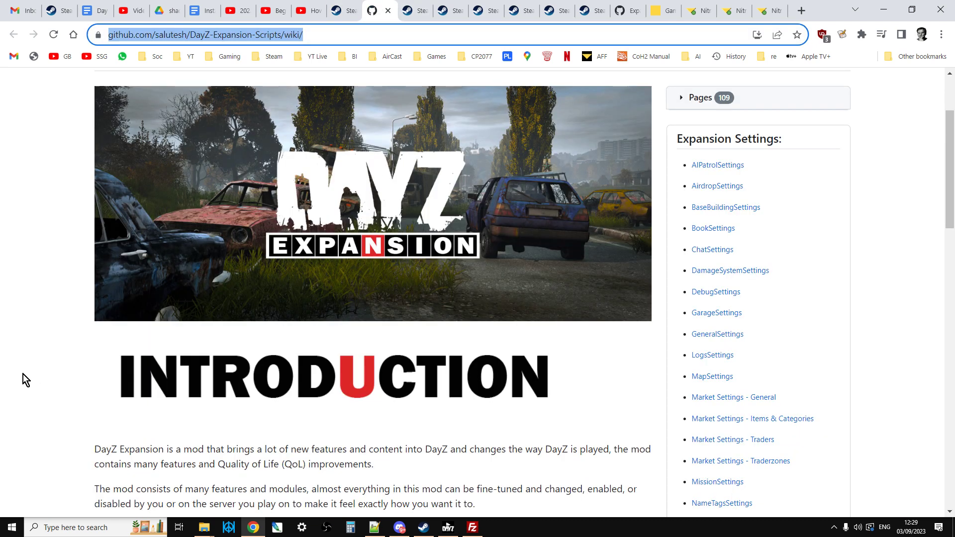
left_click(399, 527)
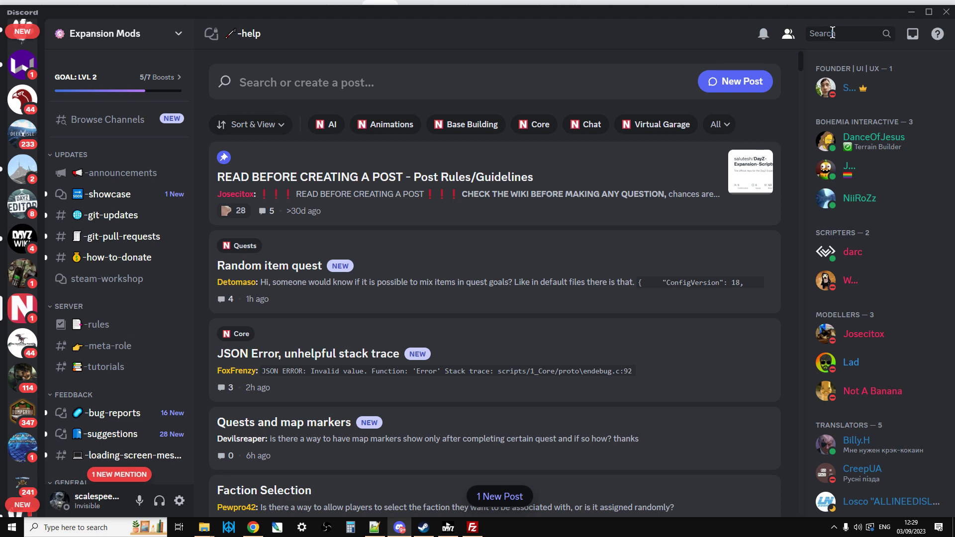
left_click(251, 530)
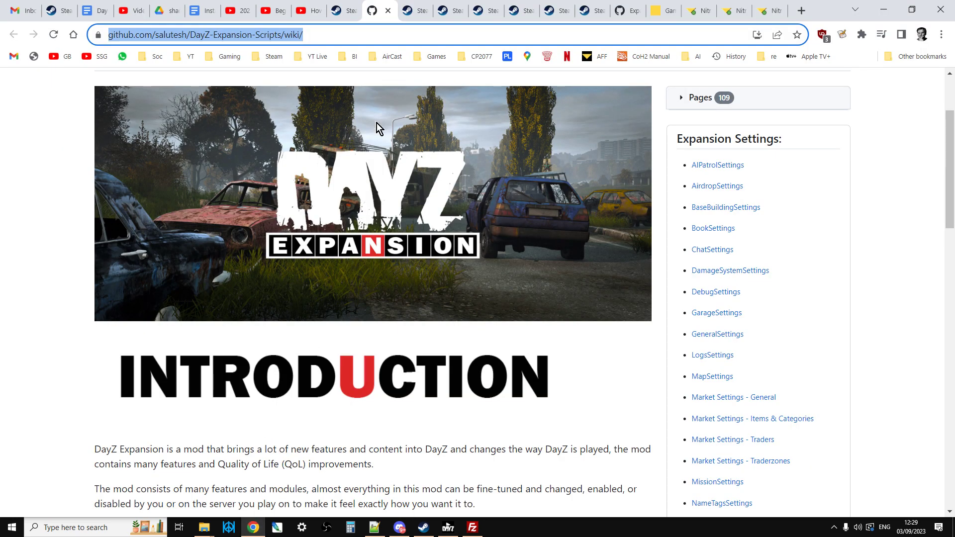
Step: View the Workshop pages of CF, Dabs Framework, DayZ-Expansion-Bundle, DayZ-Expansion-Licensed, DayZ-Expansion-Animations and Community-Online-Tools
left_click(417, 11)
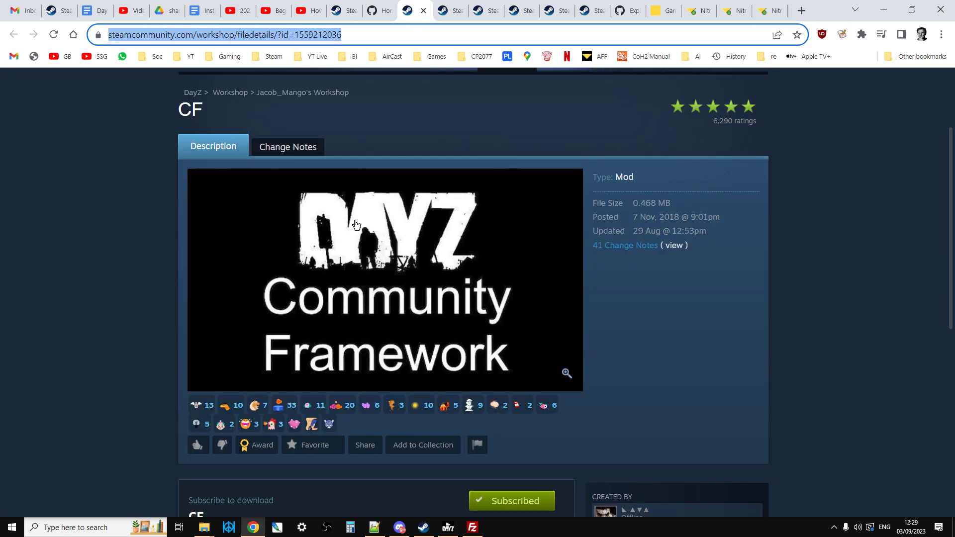
left_click(454, 12)
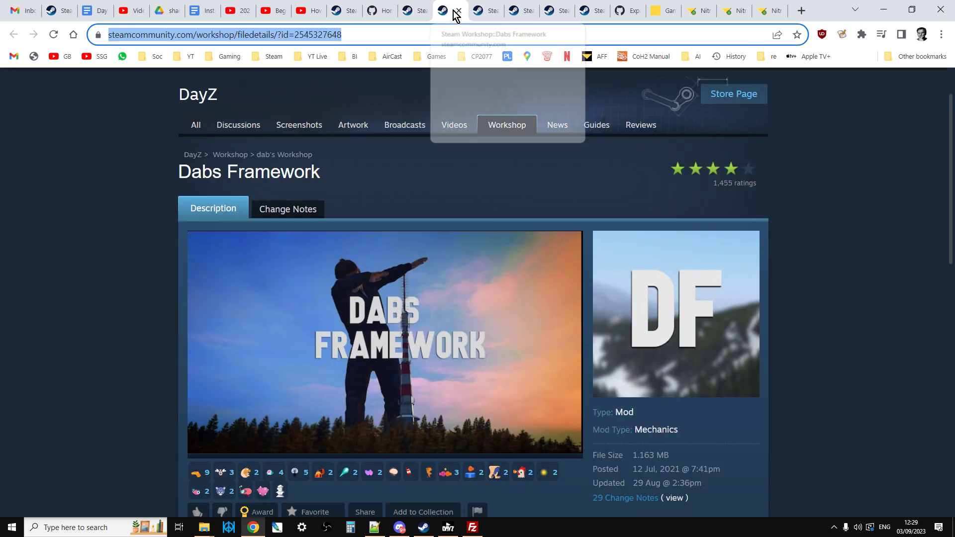
left_click(478, 13)
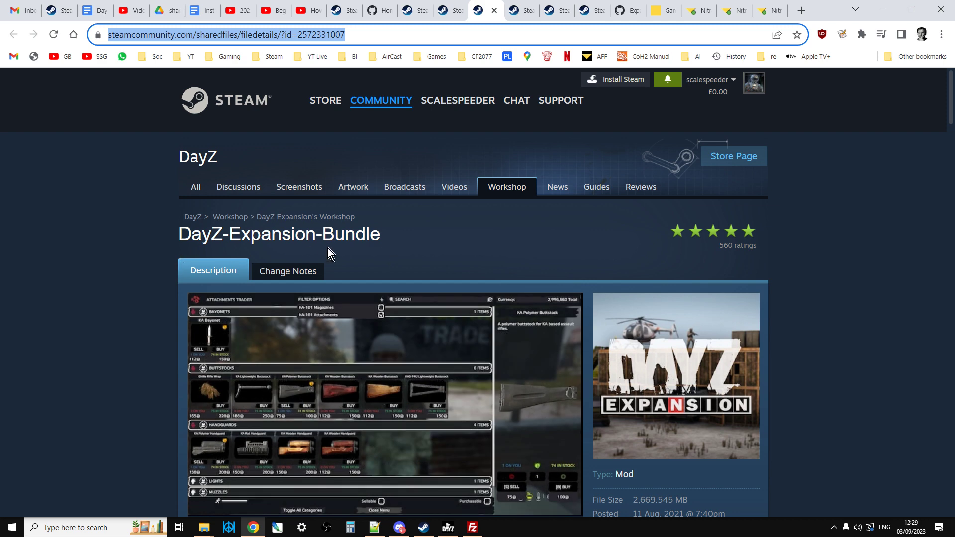
left_click(521, 11)
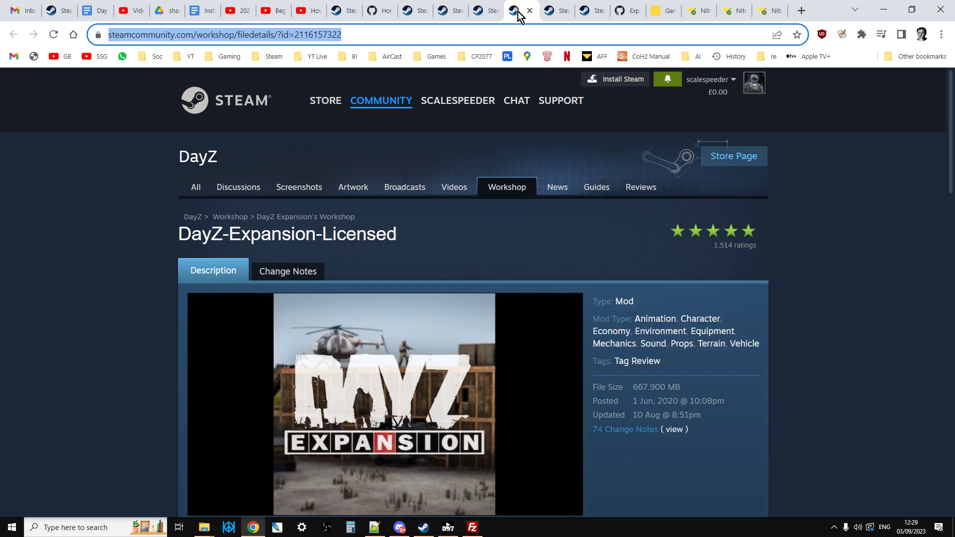
left_click(559, 14)
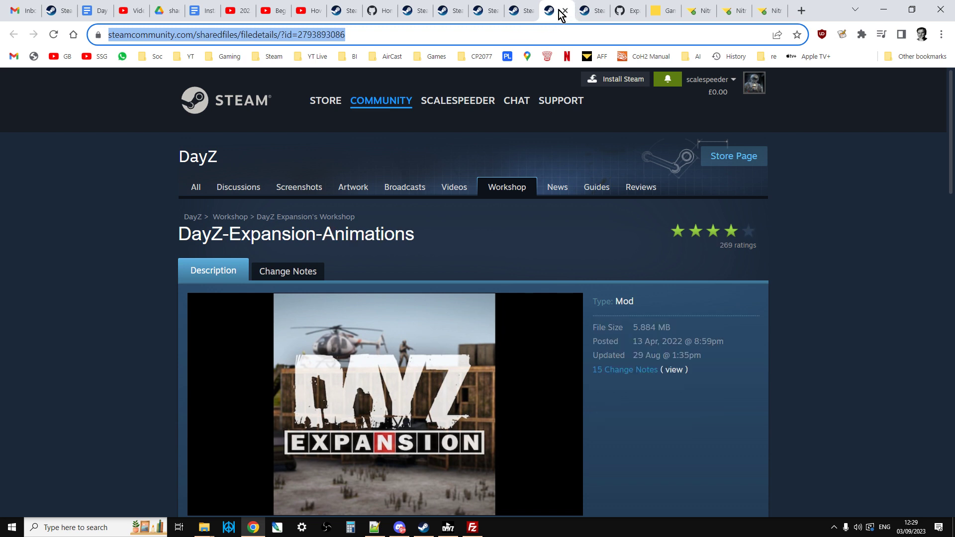
left_click(594, 13)
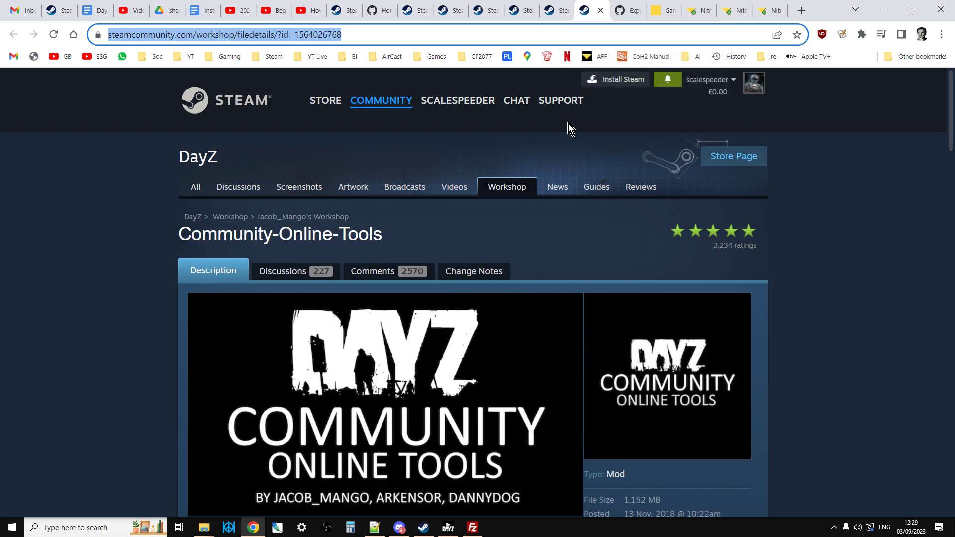
scroll(563, 170, "down", 1)
Step: View the code download options of the DayZ-Expansion-Missions GitHub repository, and switch to FileZilla to look at the server's mod folders
left_click(628, 14)
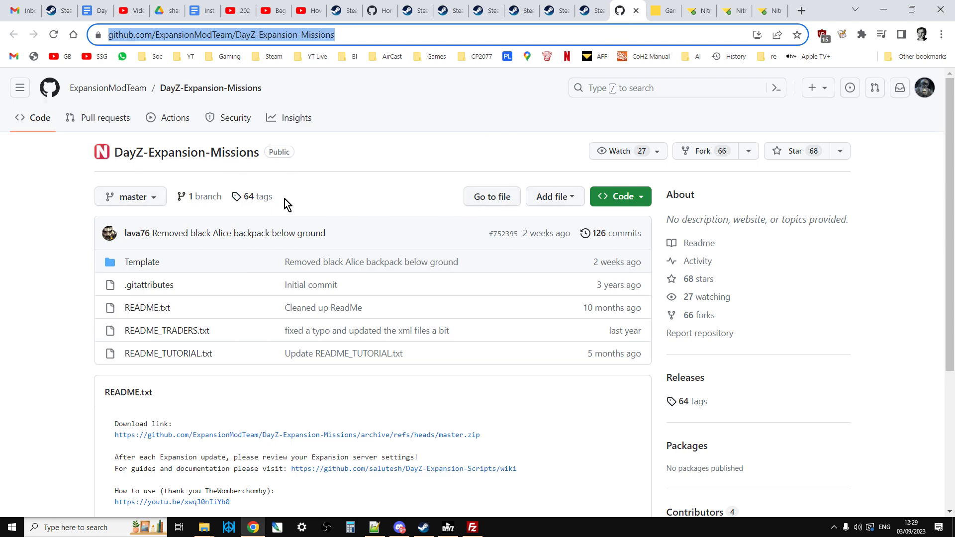
left_click(631, 198)
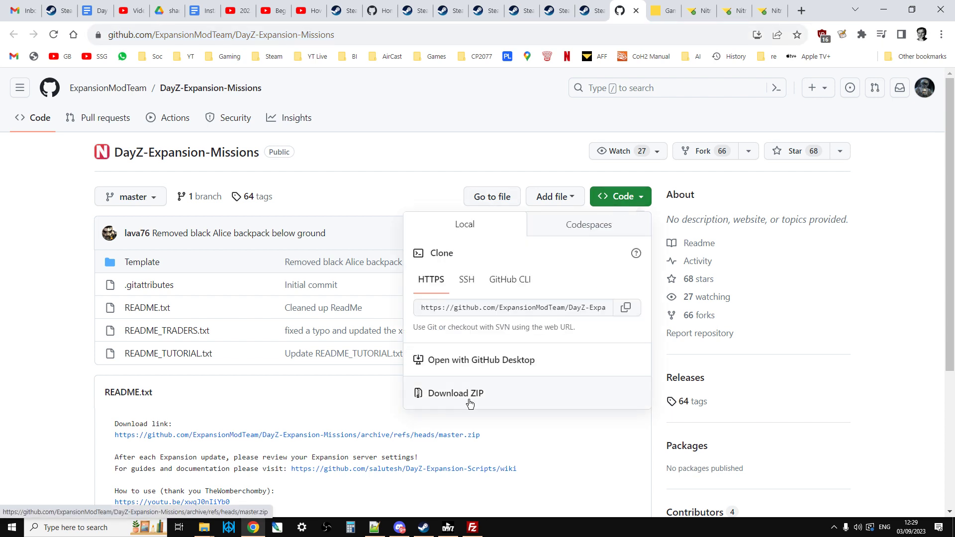
left_click(385, 188)
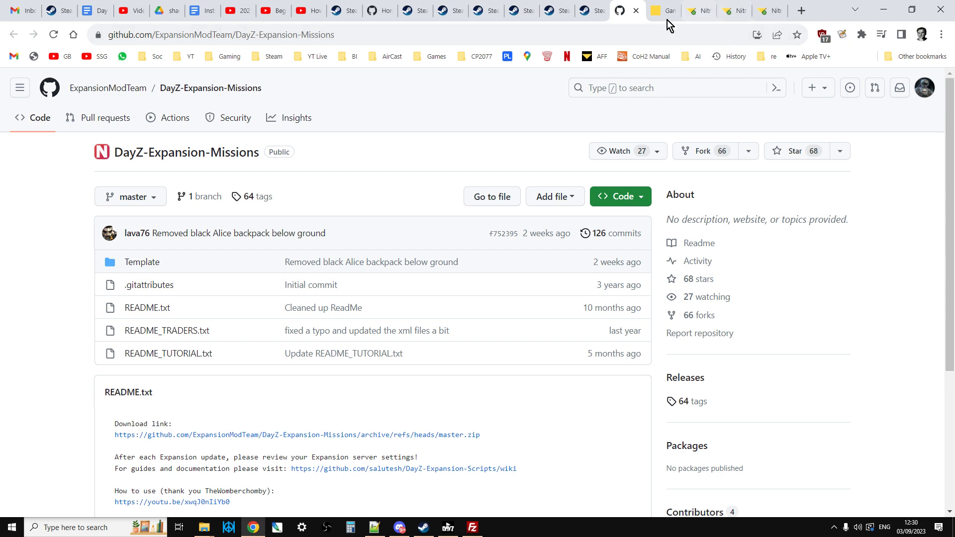
left_click(467, 524)
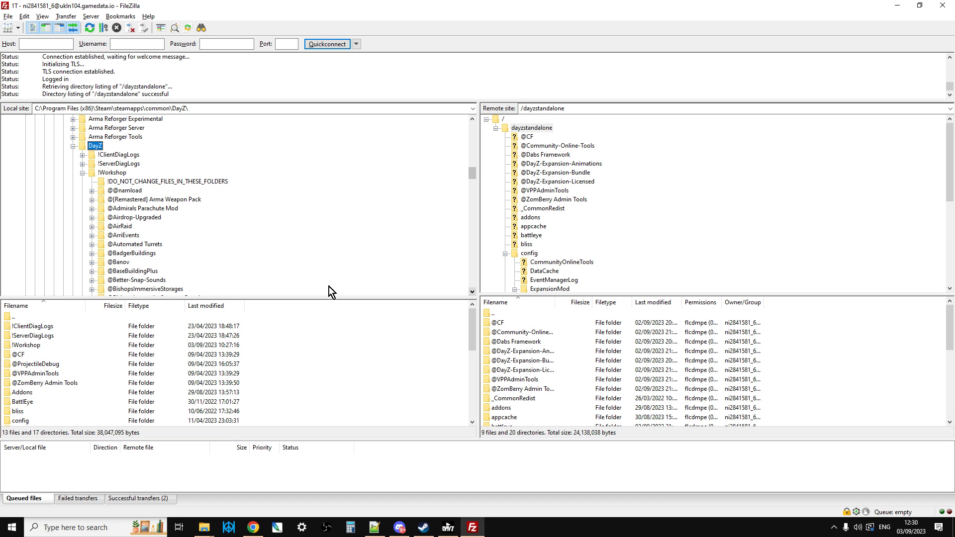
Step: Return to Chrome and review the Expansion wiki, the required mods' Workshop pages and the DayZ-Expansion-Missions repository again
left_click(254, 530)
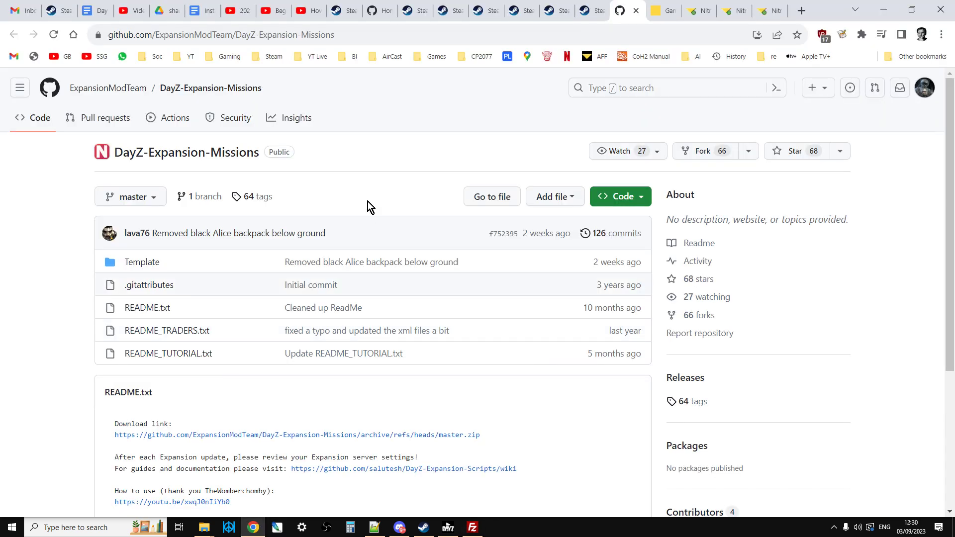
left_click(411, 12)
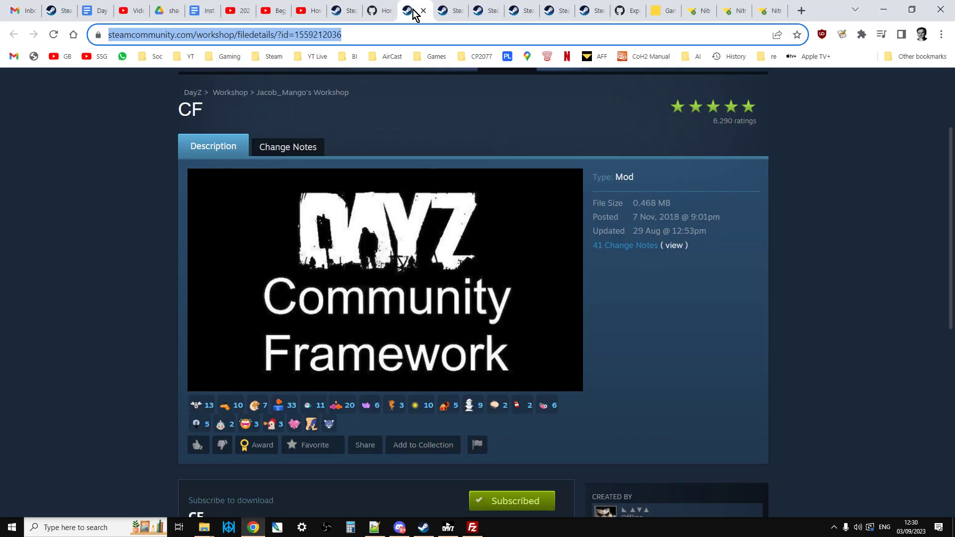
left_click(380, 13)
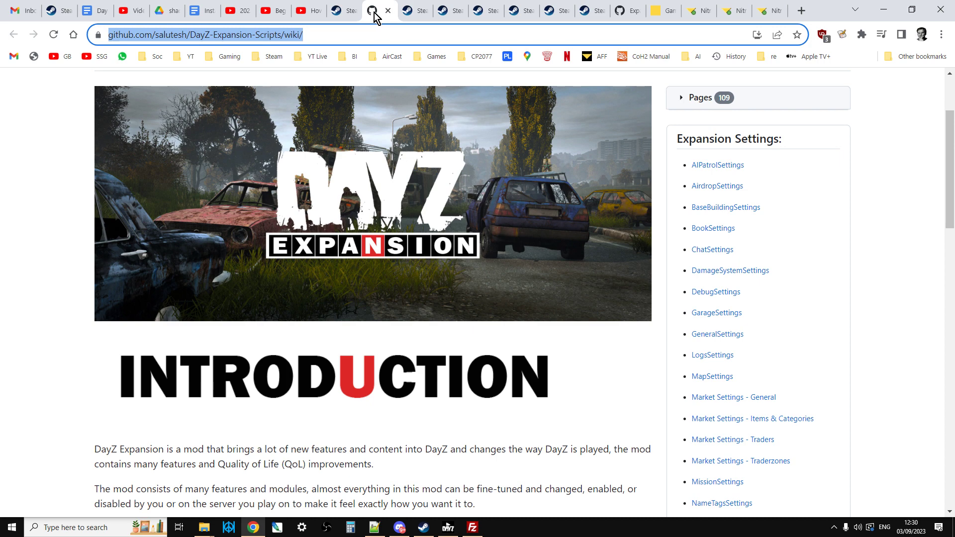
key("ctrl+shift+Tab")
left_click(416, 13)
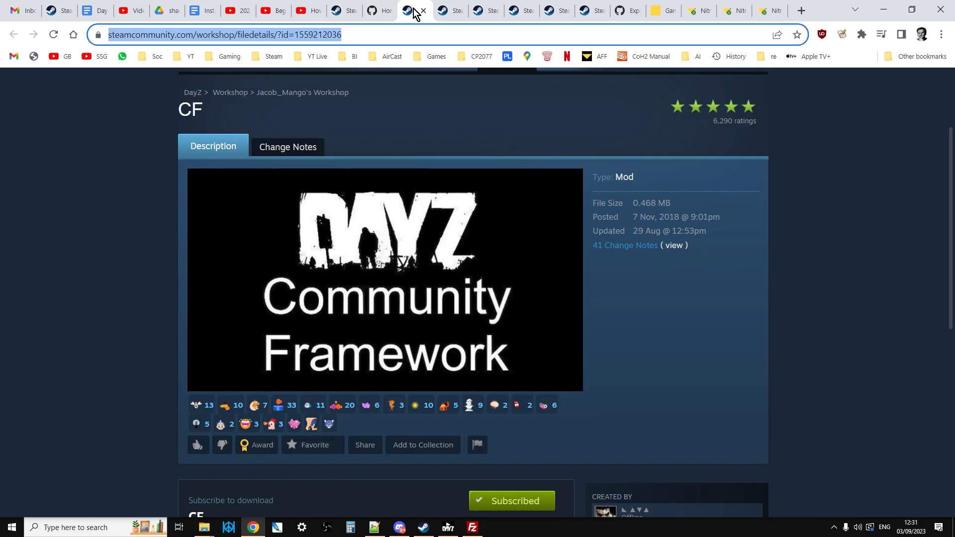
left_click(452, 13)
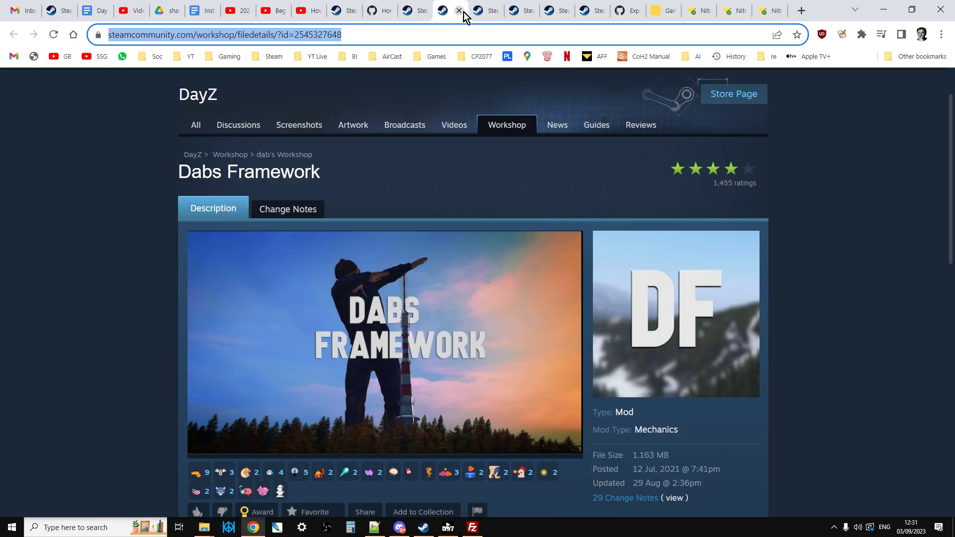
left_click(494, 19)
left_click(520, 17)
left_click(554, 16)
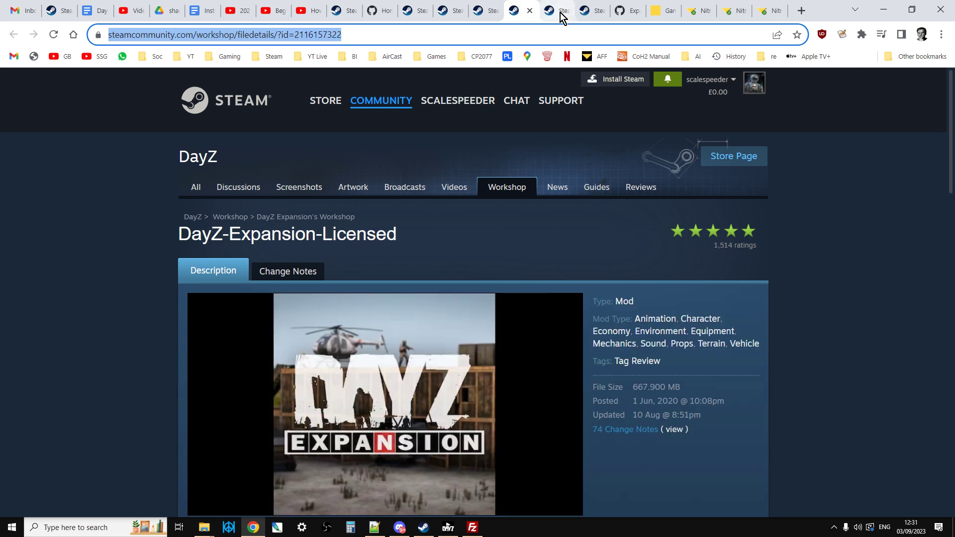
left_click(594, 17)
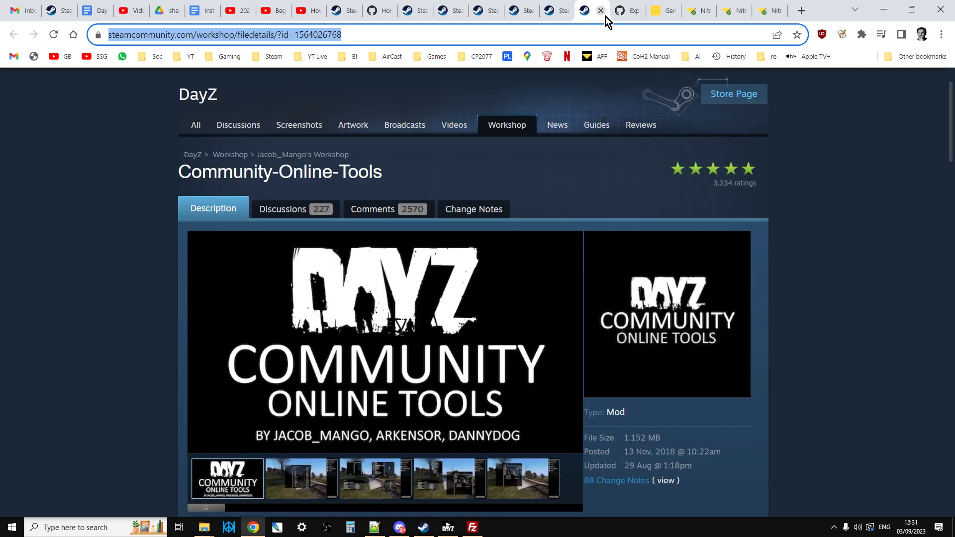
left_click(624, 13)
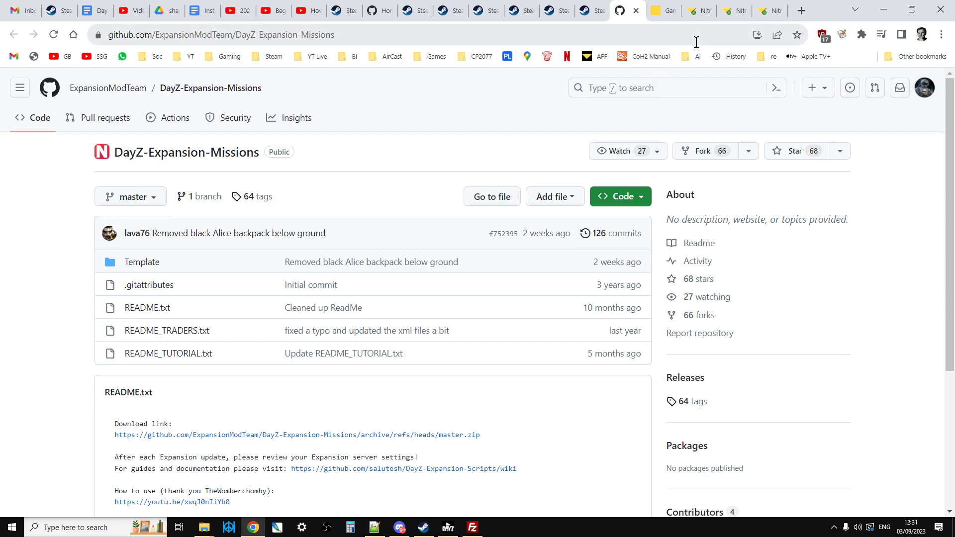
Step: Look at the server's folders in FileZilla, and switch back to Chrome to view the FTP credentials section of the Nitrado dashboard
left_click(472, 527)
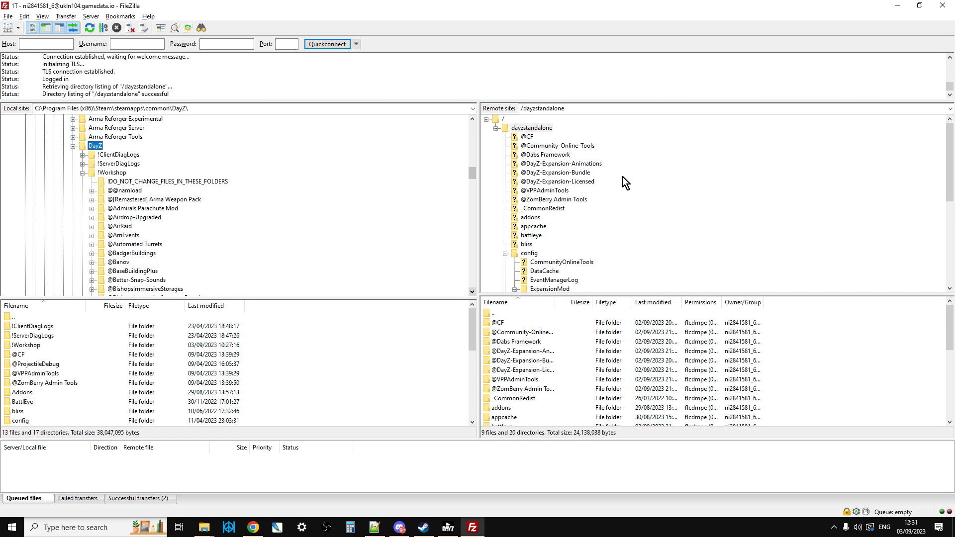
left_click(258, 532)
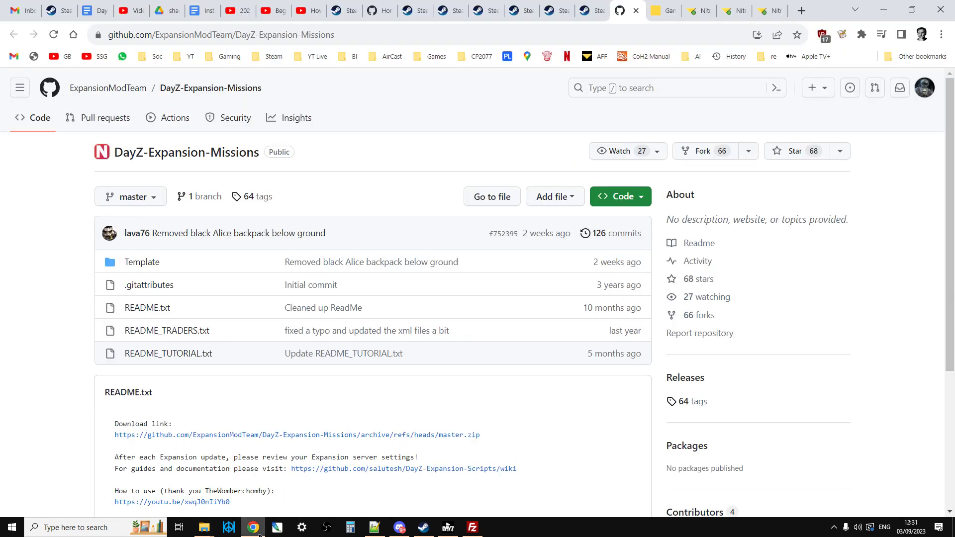
left_click(699, 10)
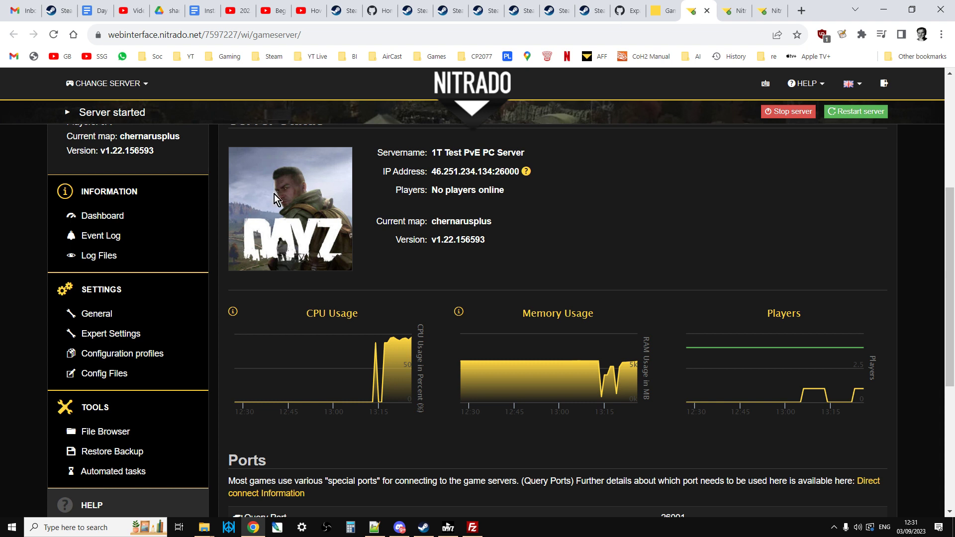
scroll(145, 336, "down", 3)
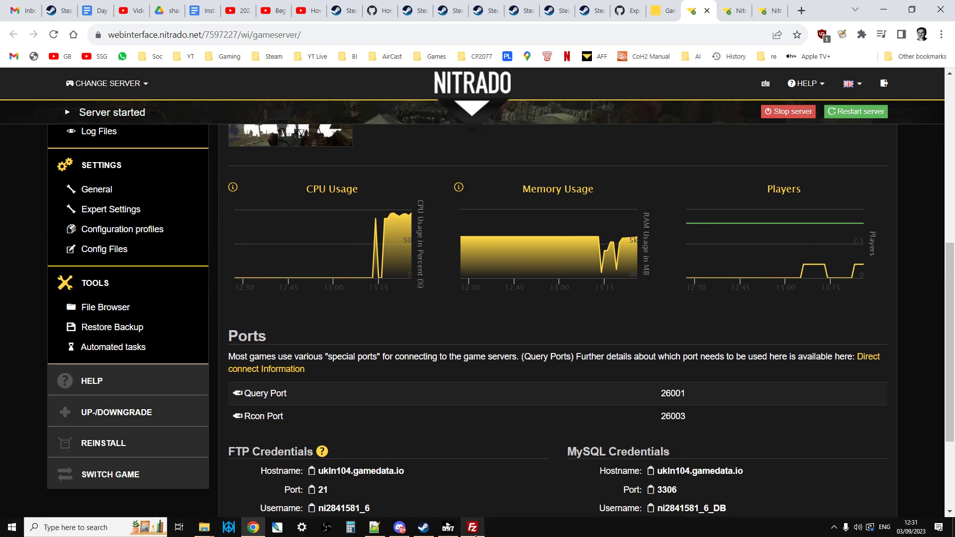
Step: Switch to FileZilla, open the server's mpmissions/dayzOffline.chernarusplus folder and select its expansion folder
left_click(472, 527)
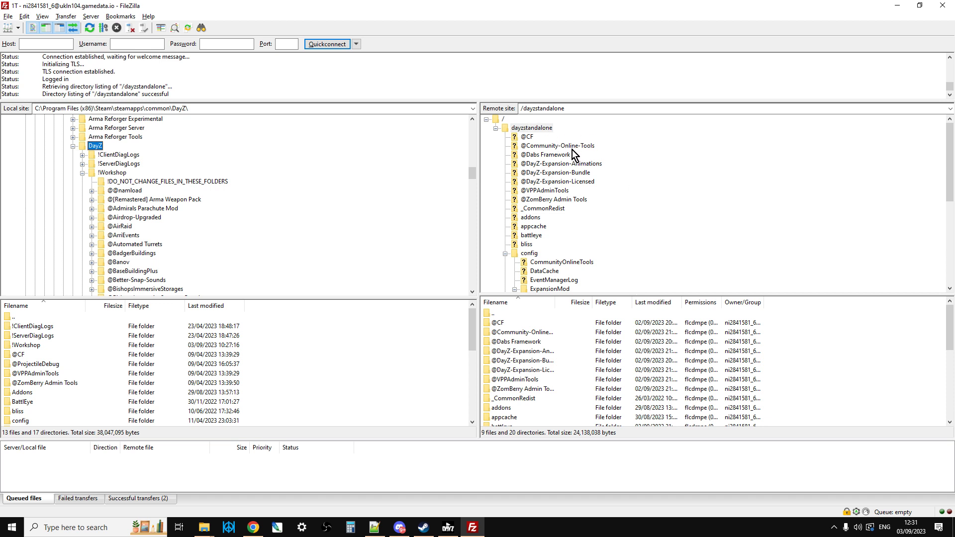
scroll(572, 169, "down", 1)
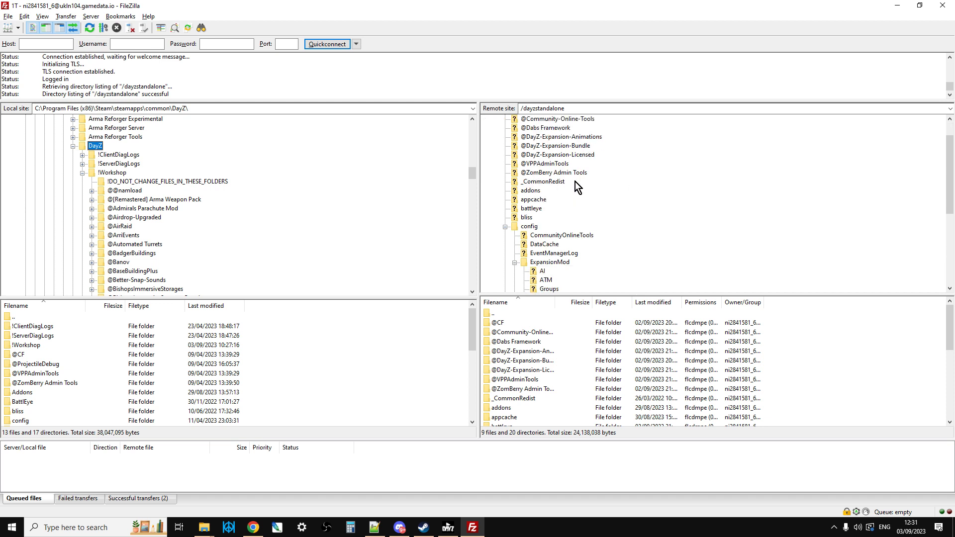
scroll(575, 181, "down", 3)
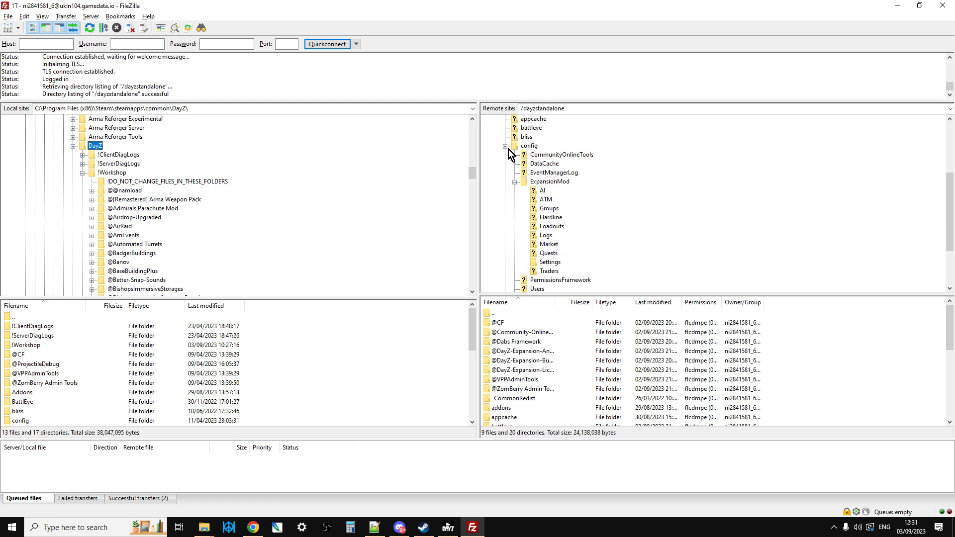
left_click(508, 149)
left_click(522, 274)
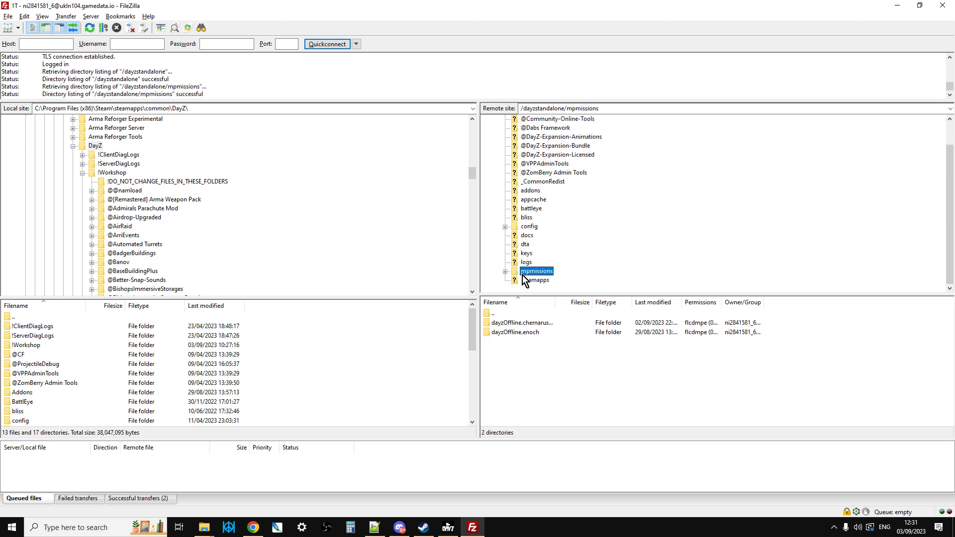
double_click(514, 322)
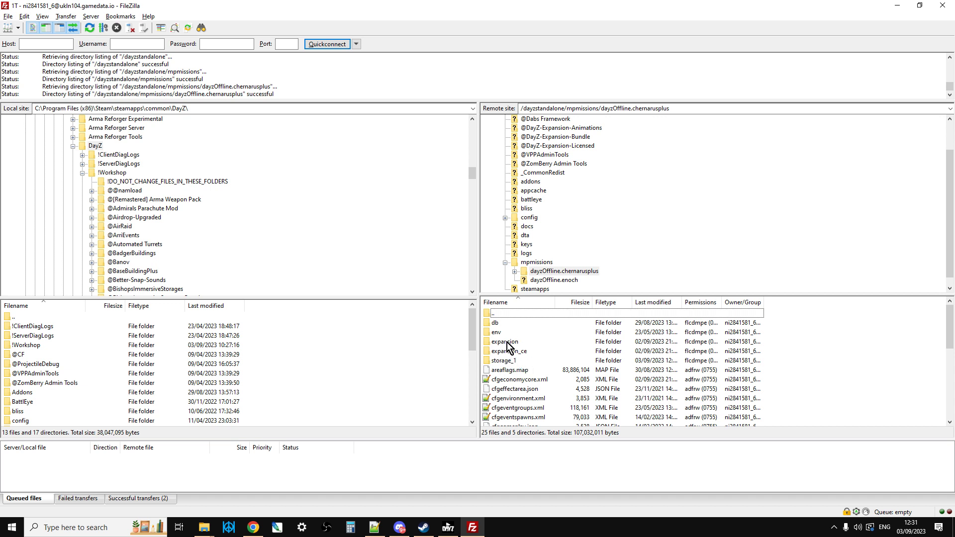
left_click(507, 342)
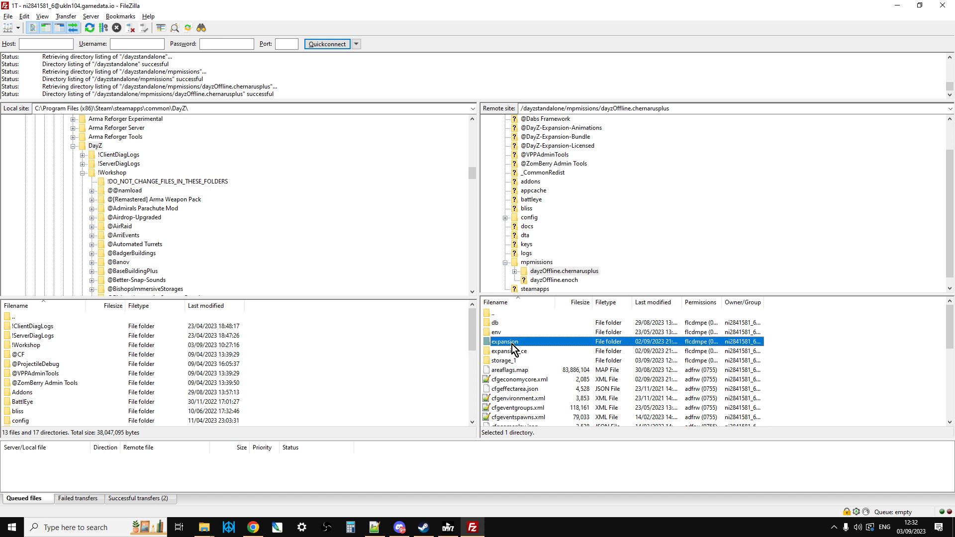
Step: Expand the server's config folder to examine the ExpansionMod subfolders and the mod folders in dayzstandalone
left_click(505, 218)
scroll(530, 193, "up", 1)
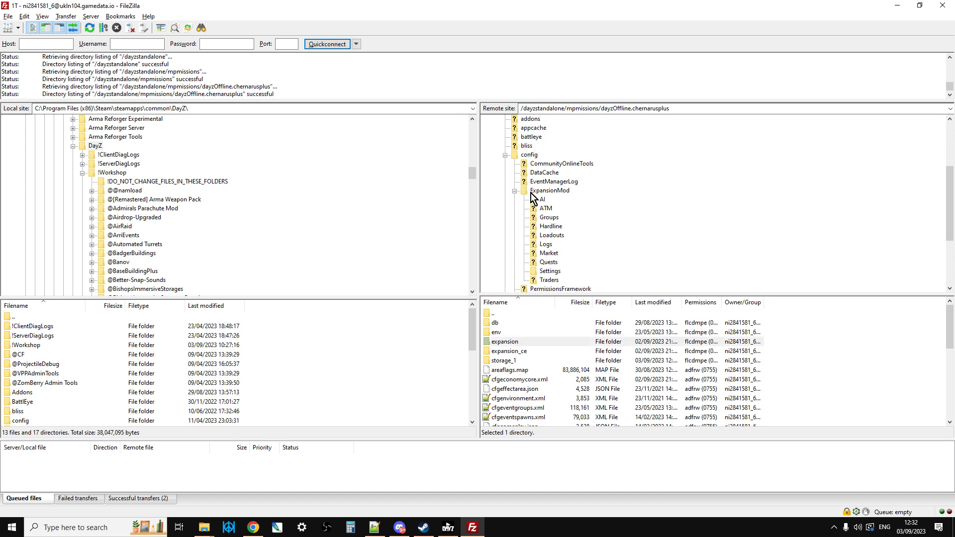
scroll(512, 179, "up", 4)
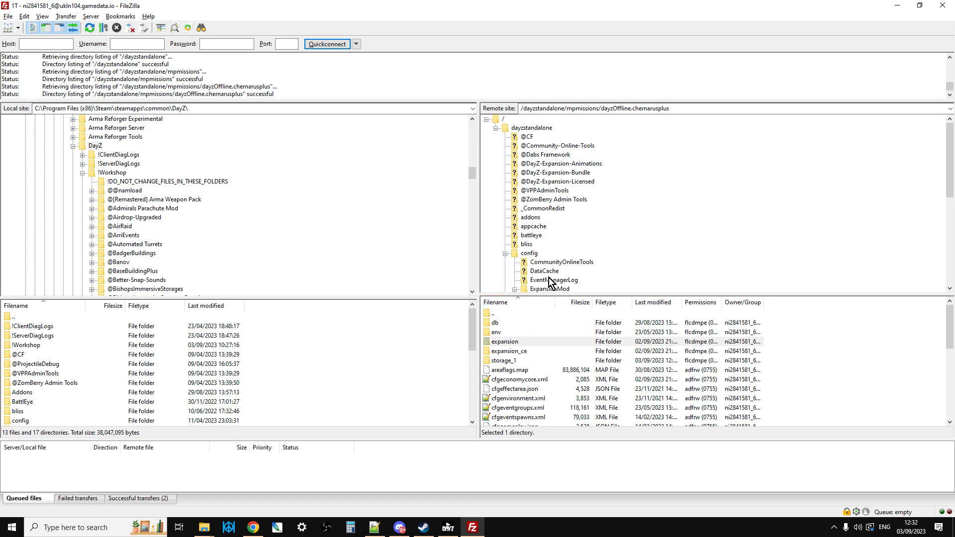
Step: Open the server's config folder, select its ExpansionMod folder and return to dayzstandalone
scroll(549, 282, "down", 1)
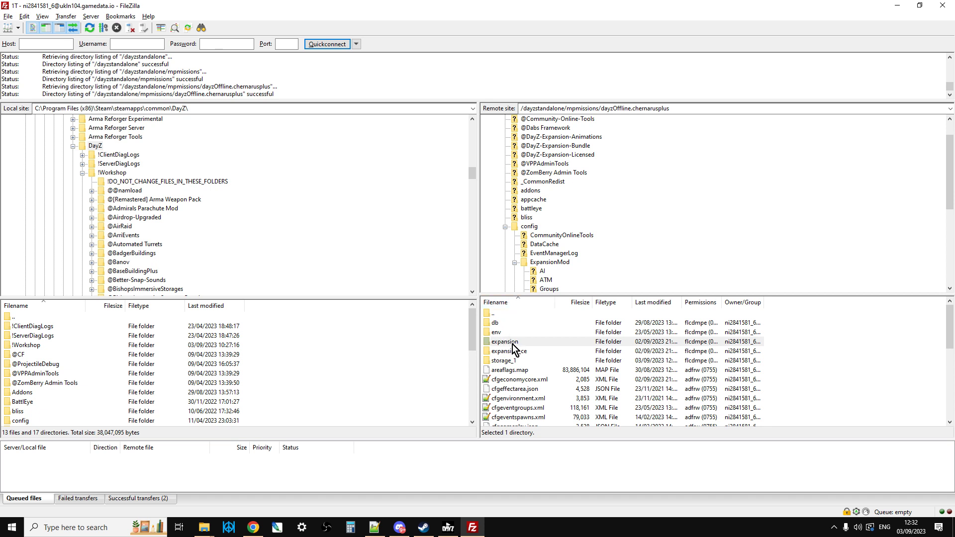
left_click(528, 227)
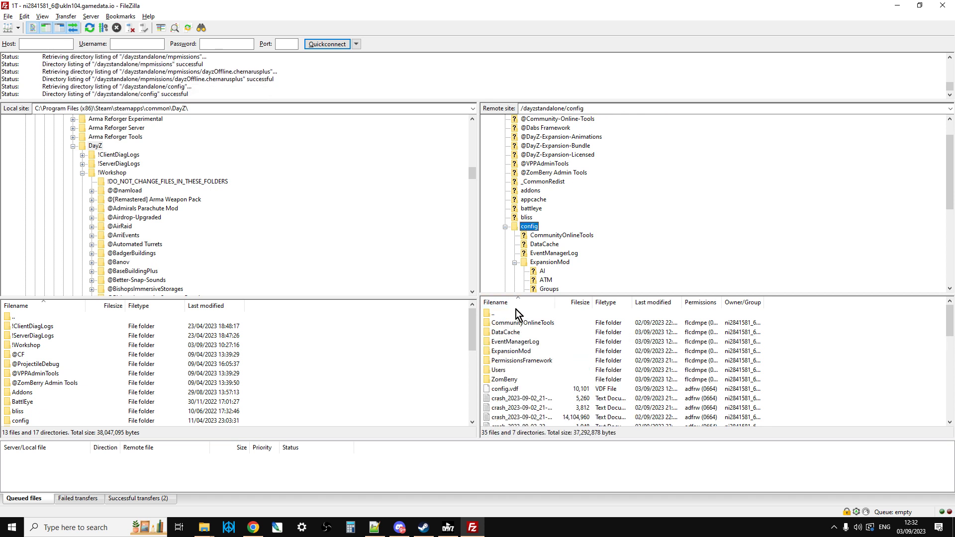
left_click(517, 351)
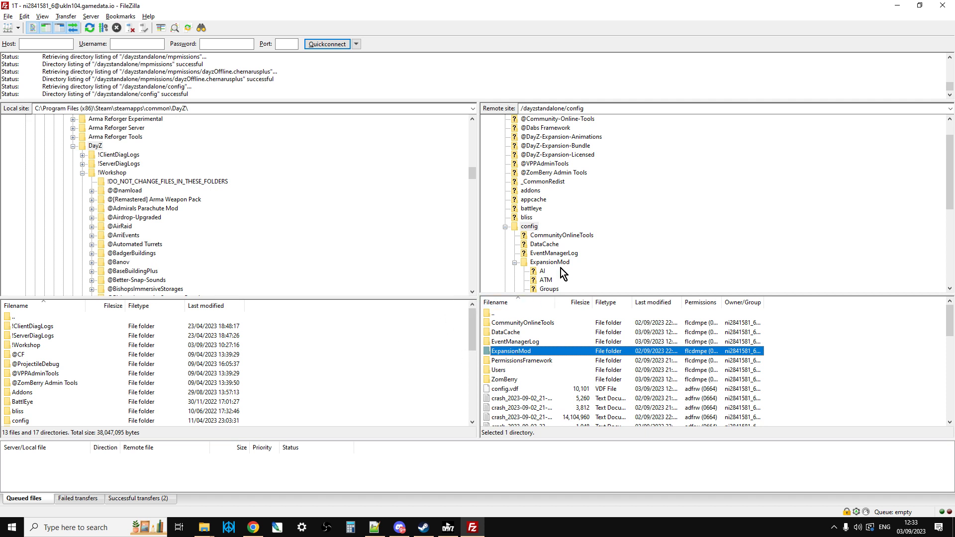
scroll(559, 209, "up", 2)
left_click(532, 128)
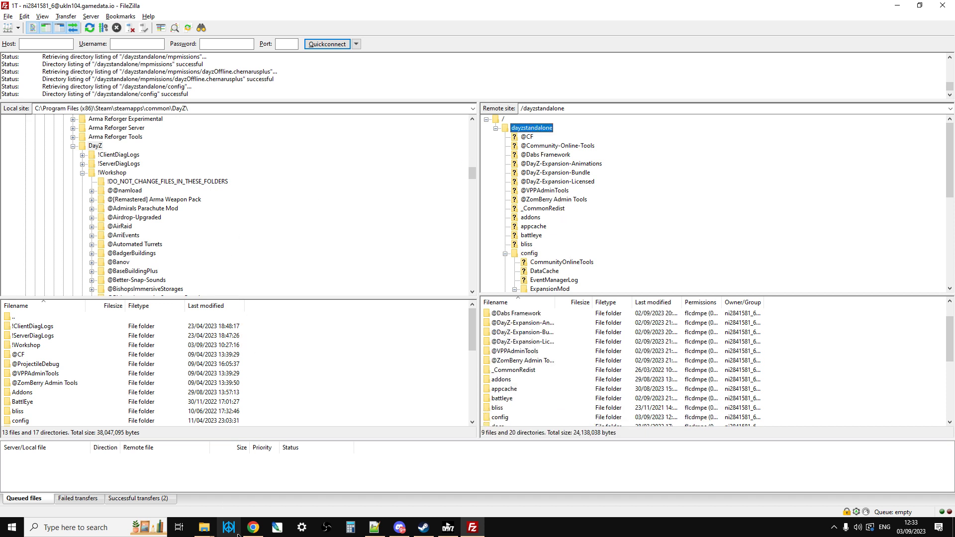
Step: Switch to the DayZ Launcher and open the DayZ-Expansion-Animations mod's folder in Windows Explorer from its mod details
left_click(447, 528)
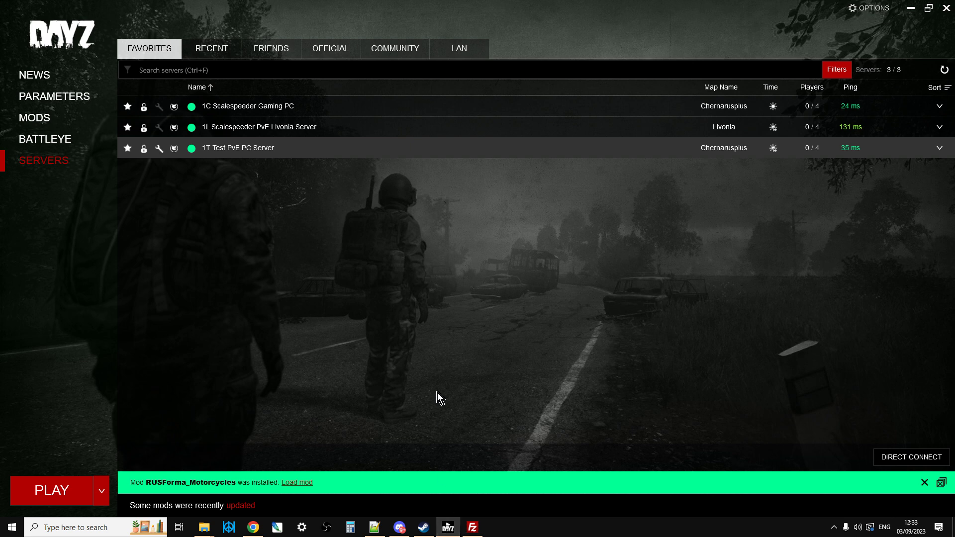
left_click(45, 122)
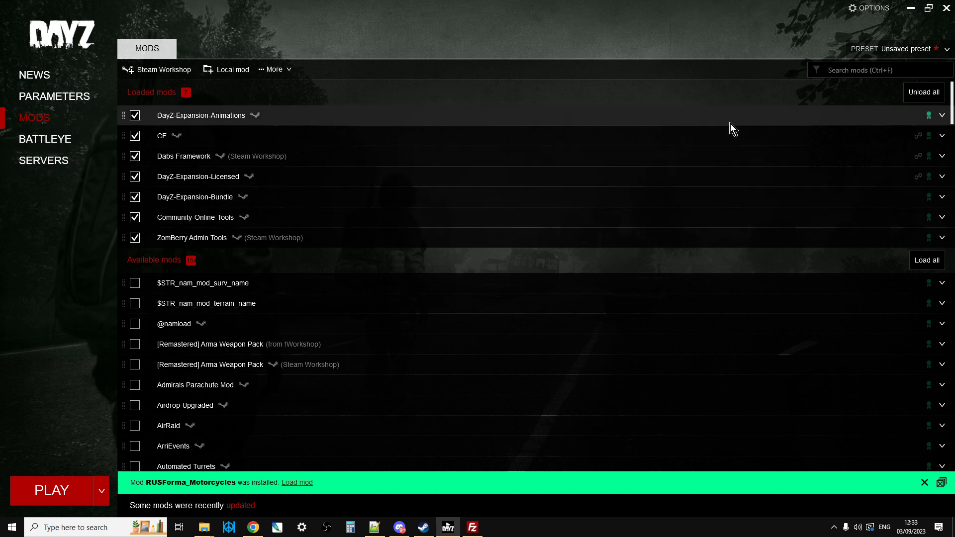
left_click(942, 116)
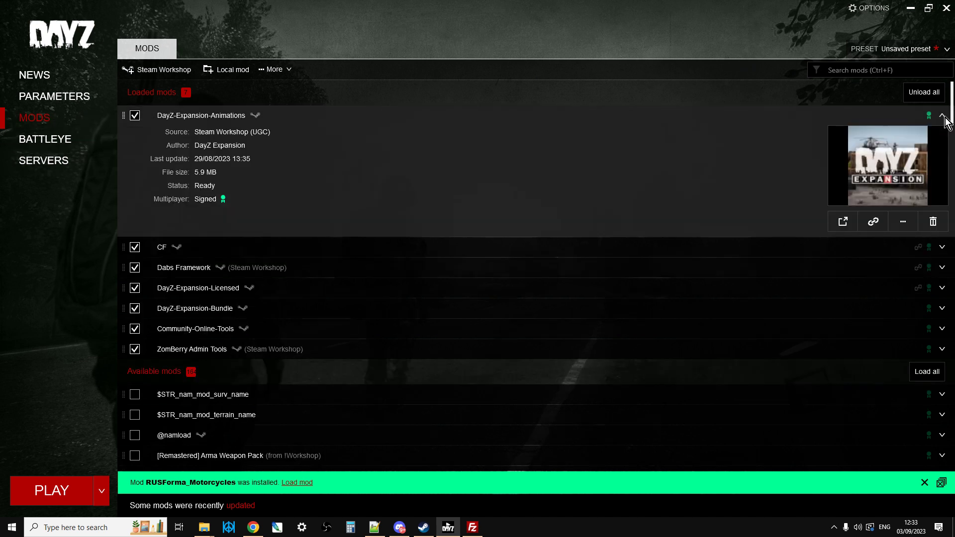
left_click(903, 222)
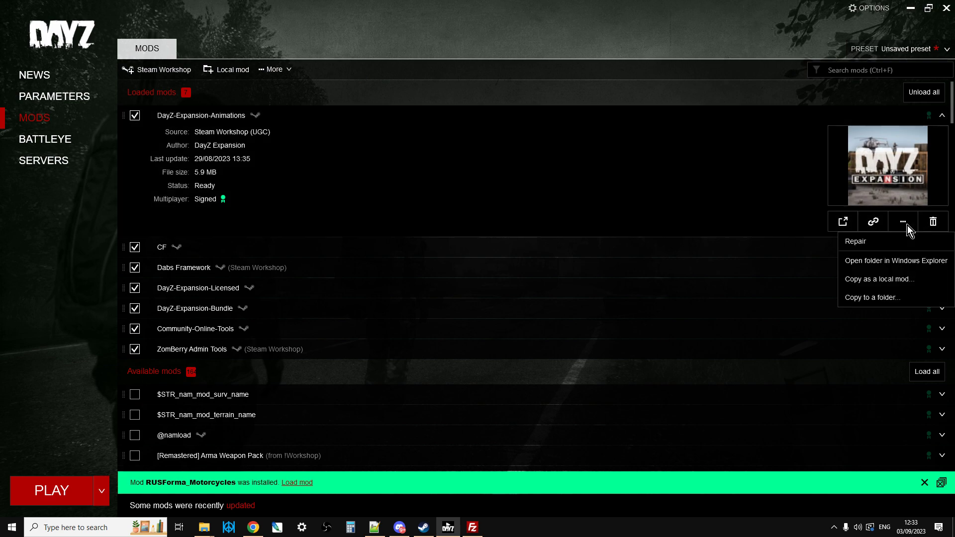
left_click(876, 261)
left_click(446, 260)
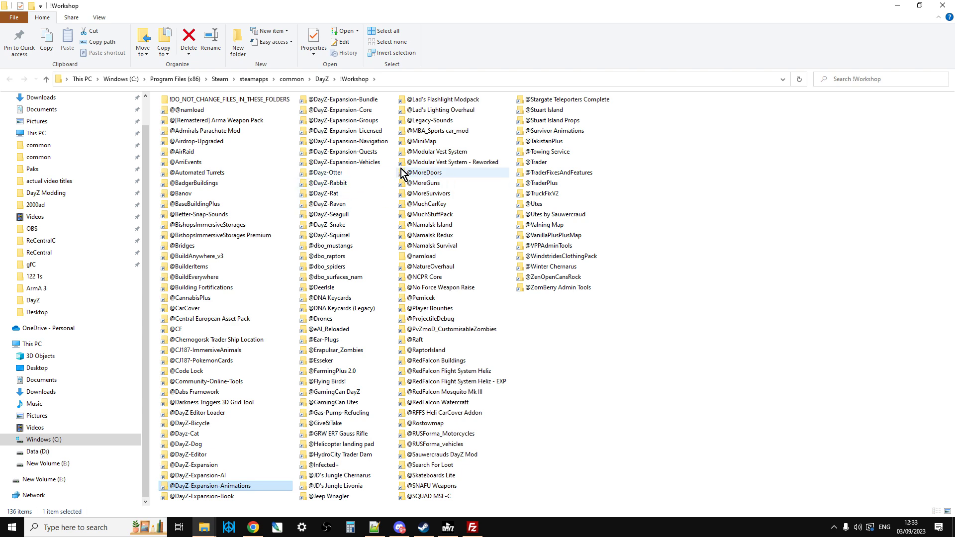
Step: Copy the !Workshop folder's path and open it as the local directory in FileZilla
left_click(414, 78)
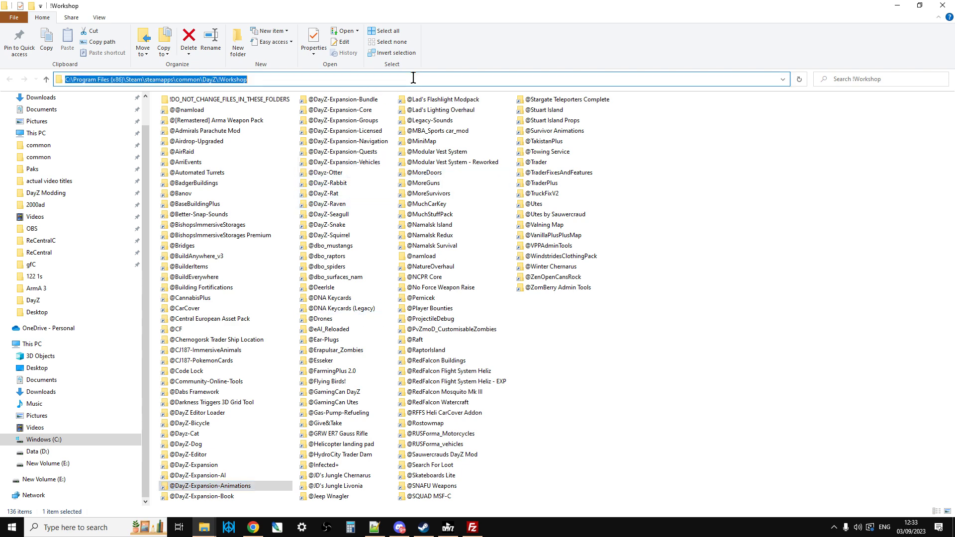
right_click(168, 80)
left_click(210, 111)
left_click(472, 526)
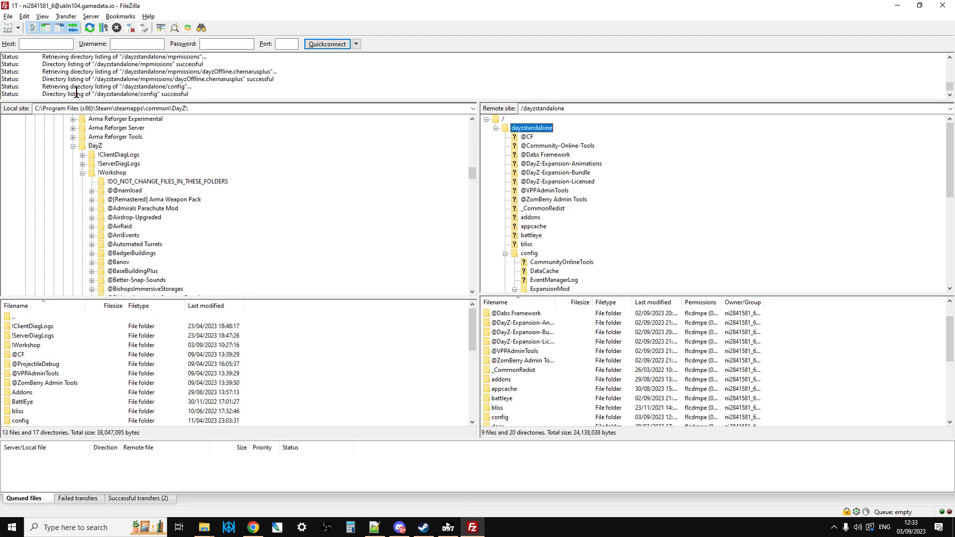
left_click(215, 110)
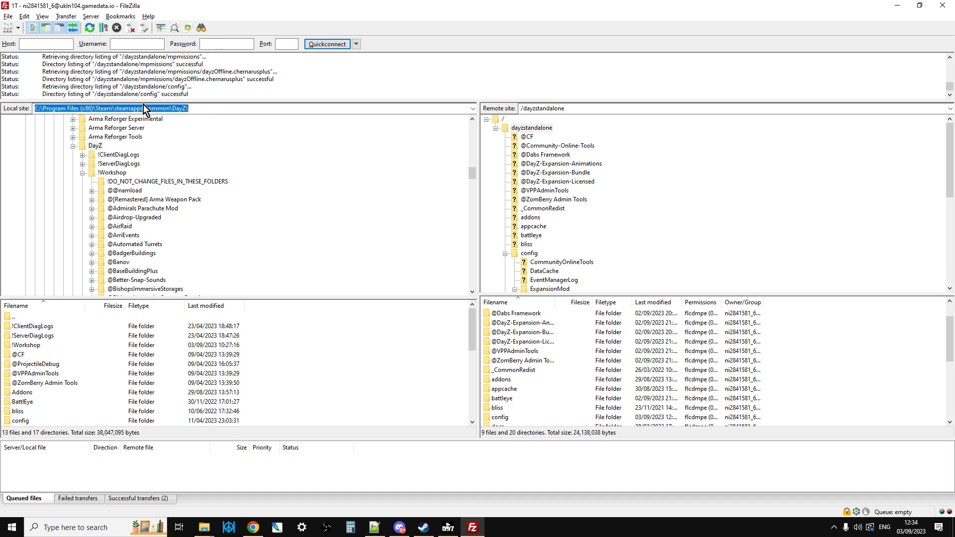
right_click(140, 107)
left_click(179, 150)
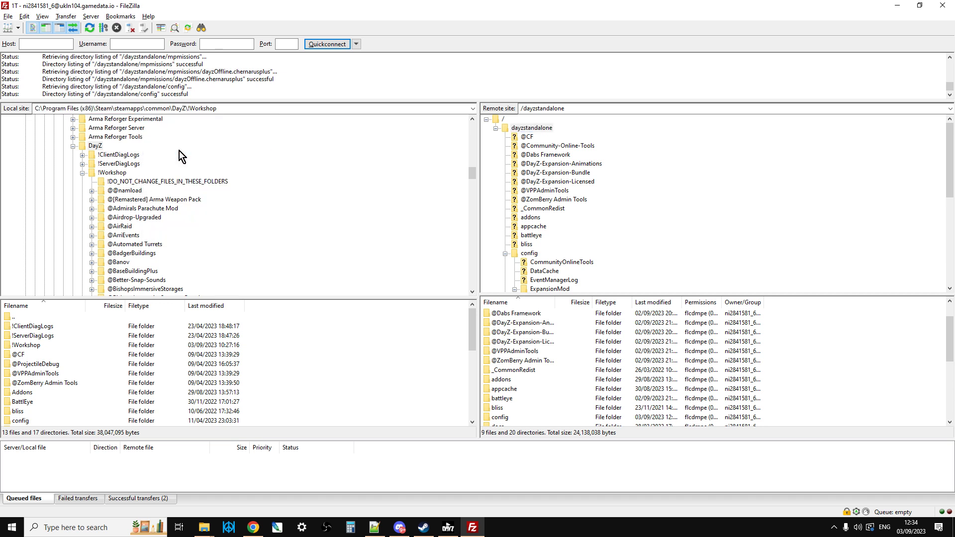
key("Return")
left_click(116, 173)
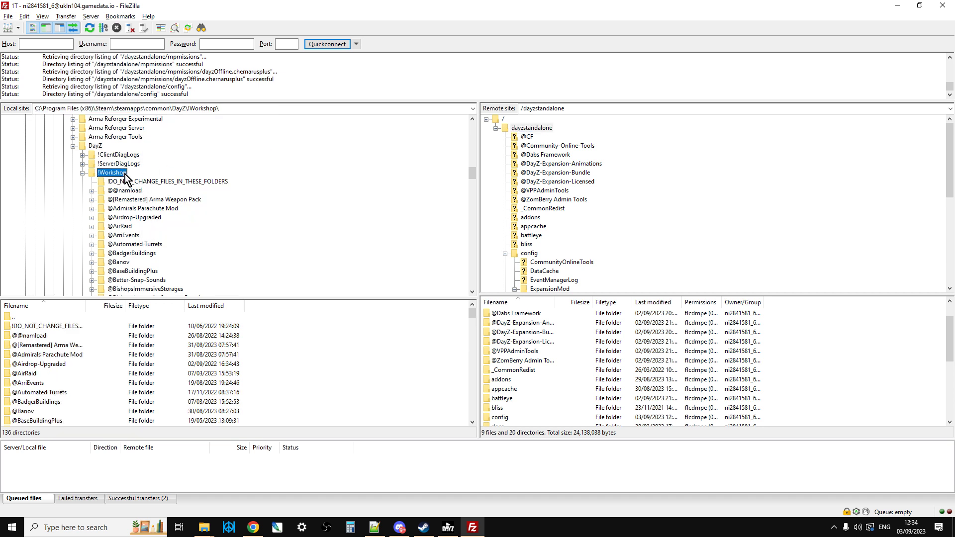
Step: View the saved 1T connection in the Site Manager and close it without reconnecting
left_click(7, 16)
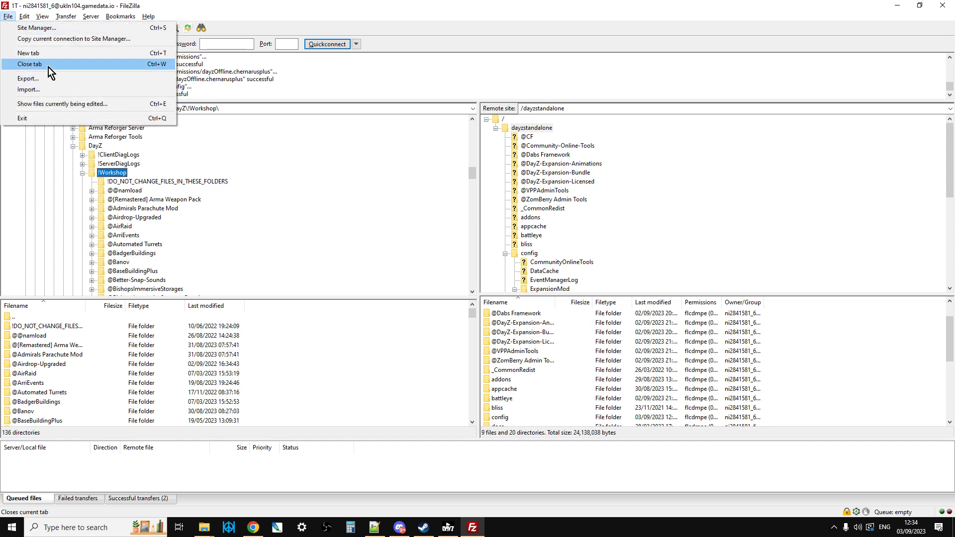
left_click(47, 28)
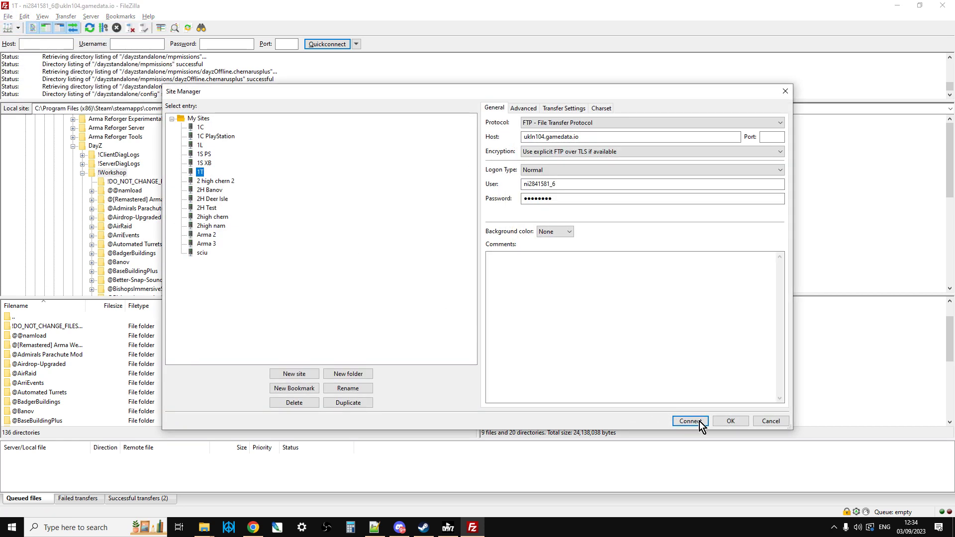
left_click(785, 91)
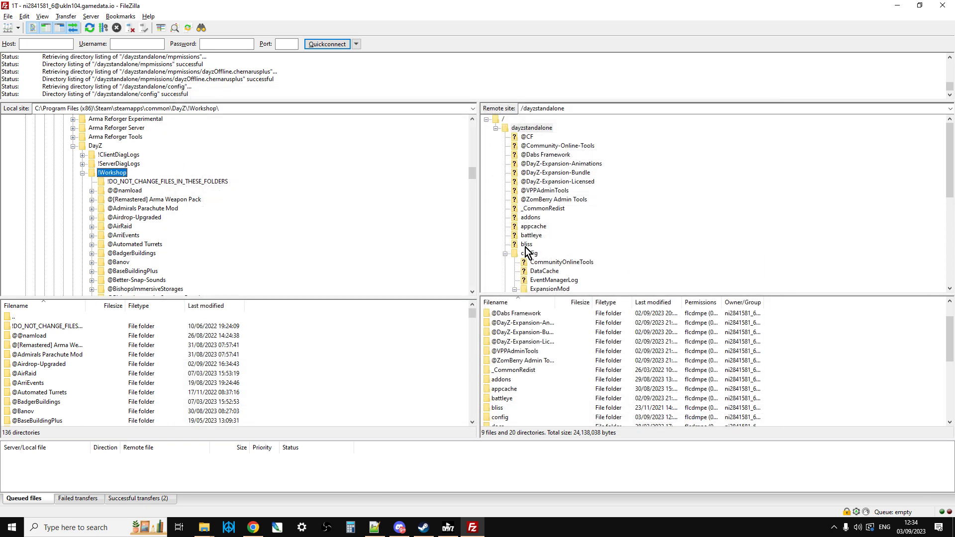
left_click(505, 254)
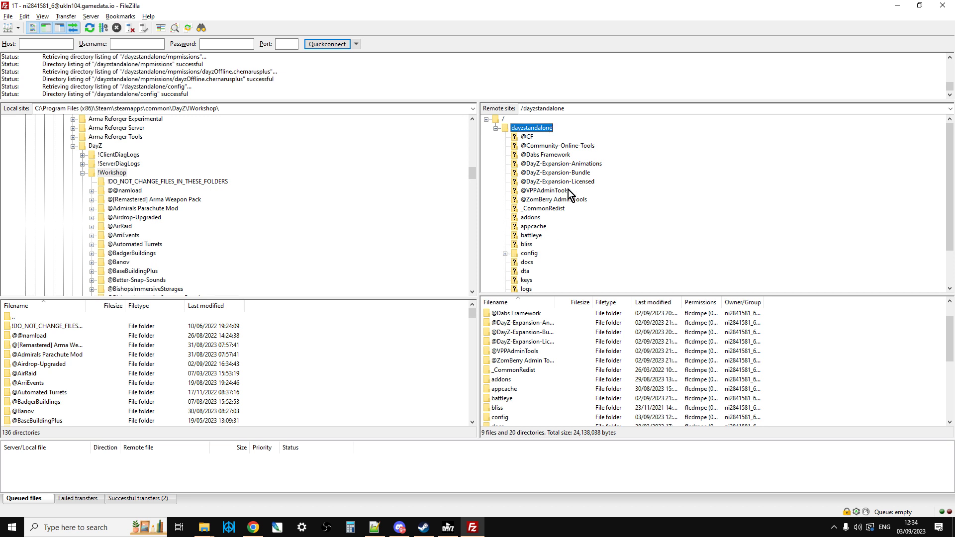
left_click(109, 174)
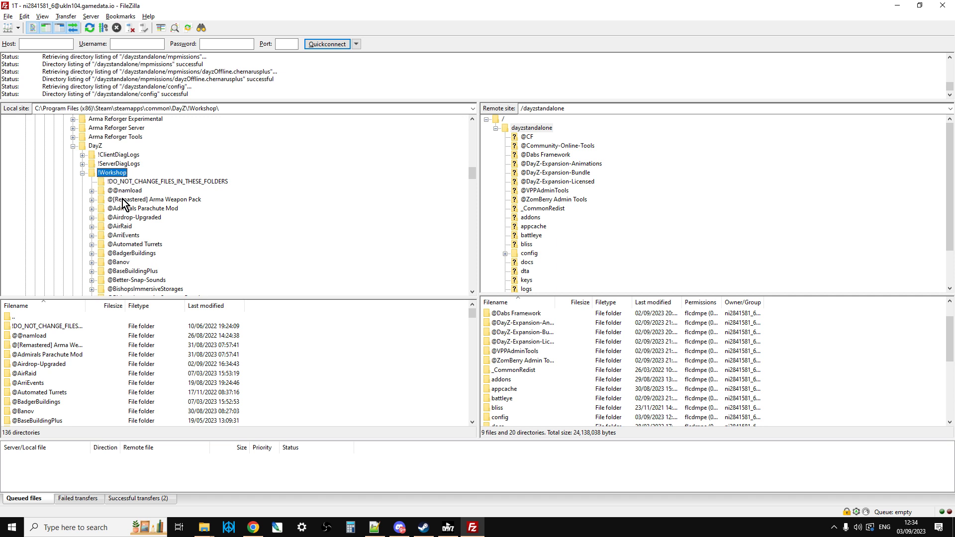
scroll(123, 205, "down", 4)
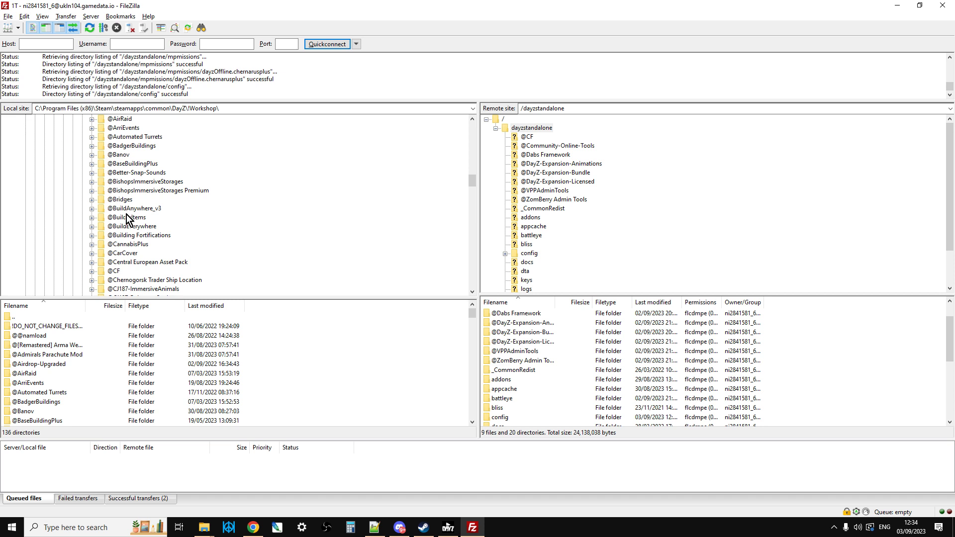
scroll(128, 213, "down", 1)
left_click(115, 245)
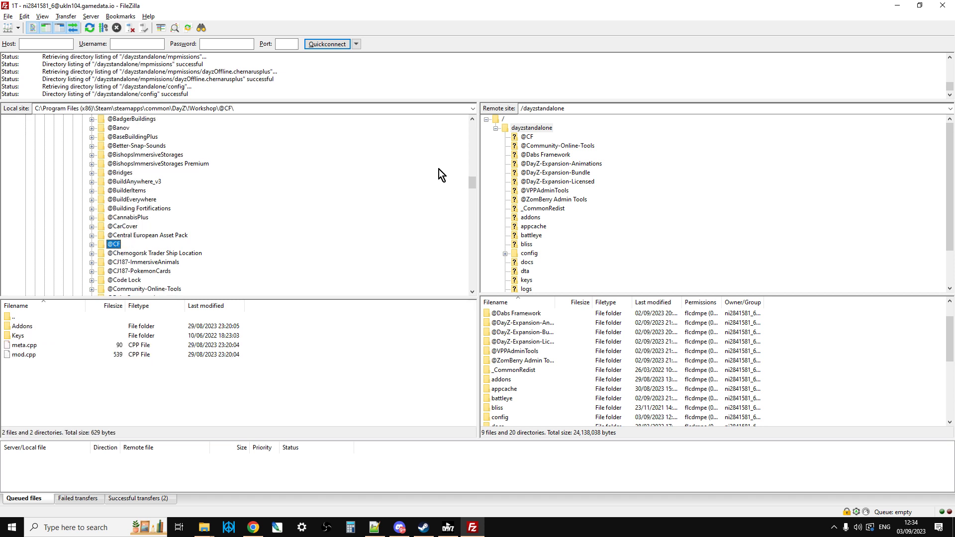
left_click(537, 129)
right_click(121, 245)
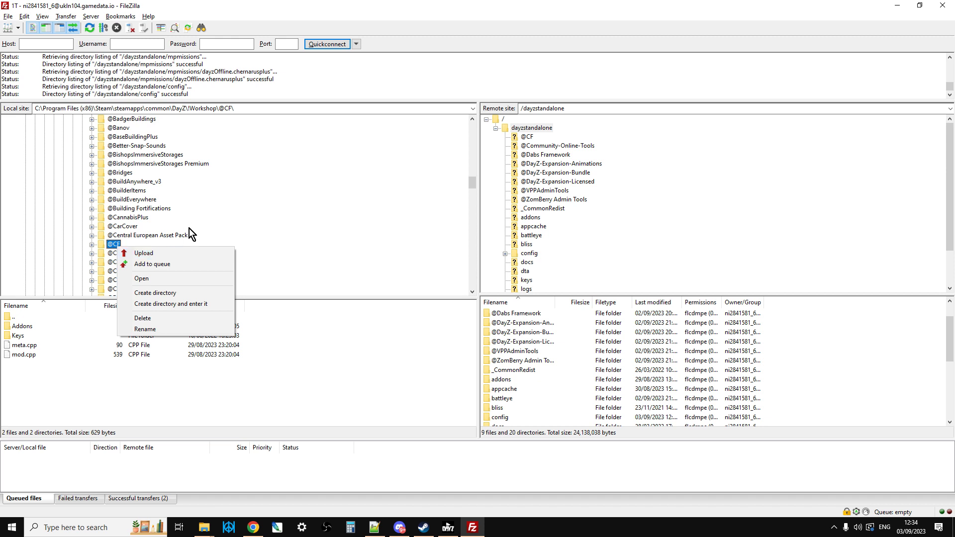
left_click(245, 217)
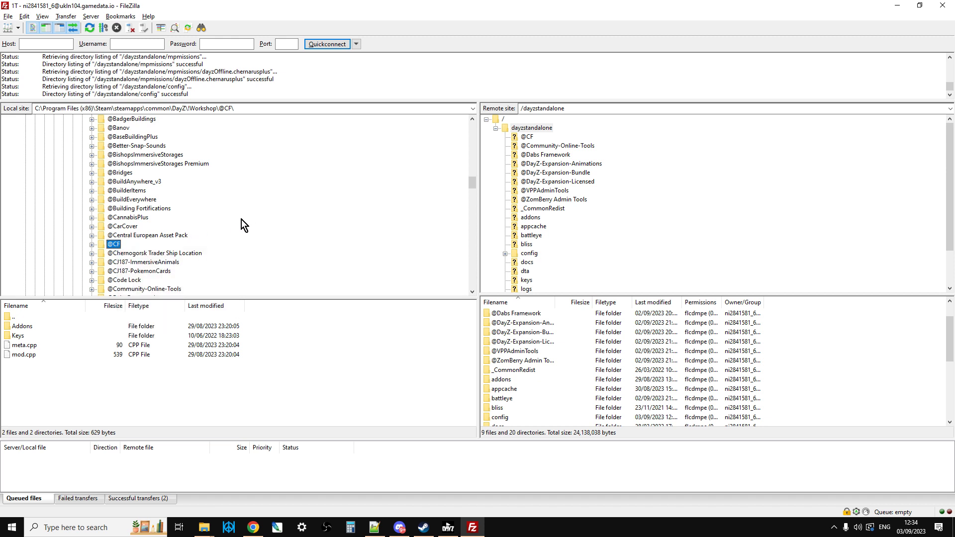
scroll(201, 230, "down", 2)
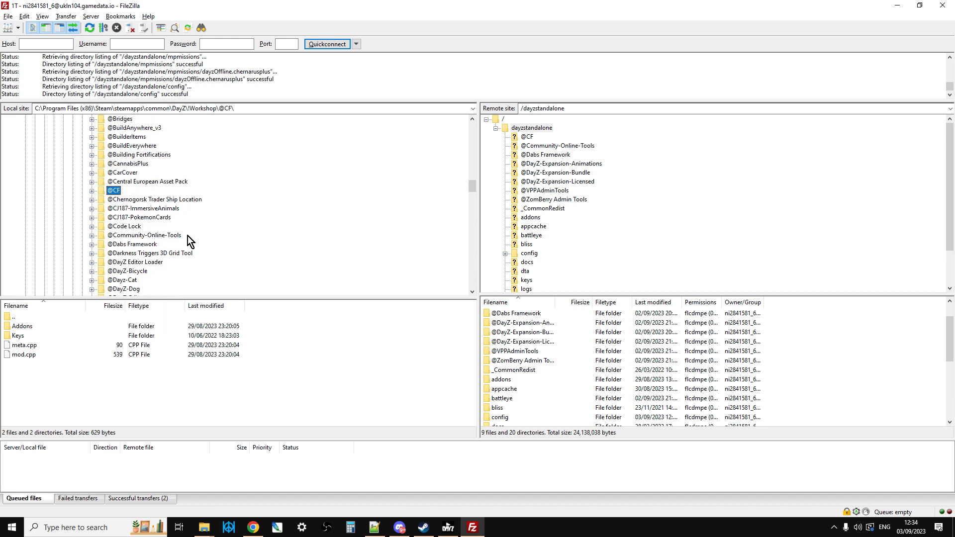
left_click(129, 247)
right_click(131, 247)
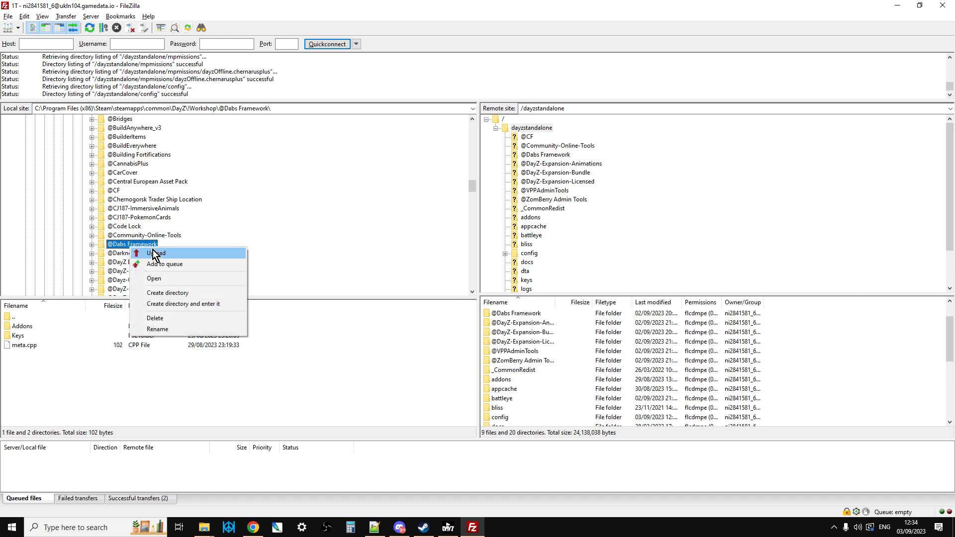
left_click(230, 228)
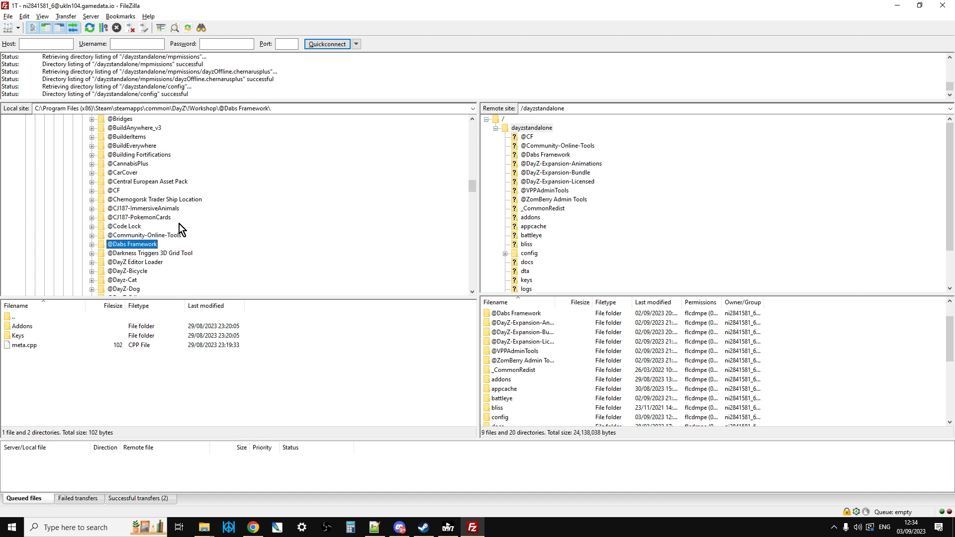
scroll(177, 224, "down", 3)
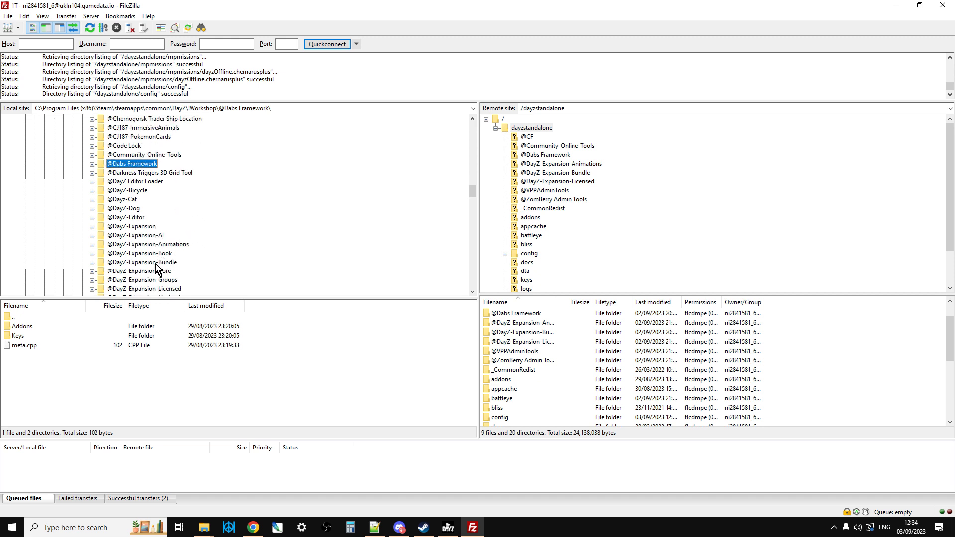
left_click(156, 264)
right_click(155, 264)
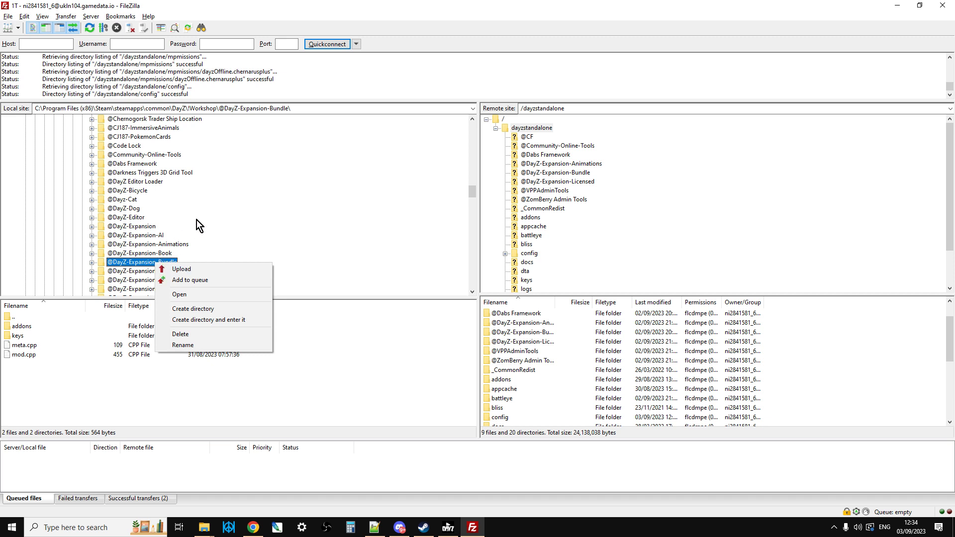
scroll(220, 219, "down", 3)
left_click(159, 236)
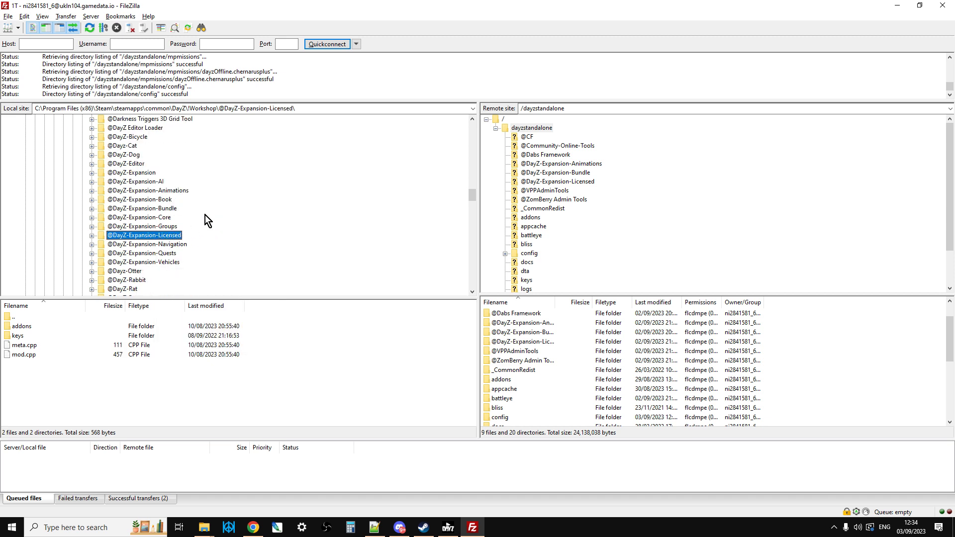
left_click(162, 192)
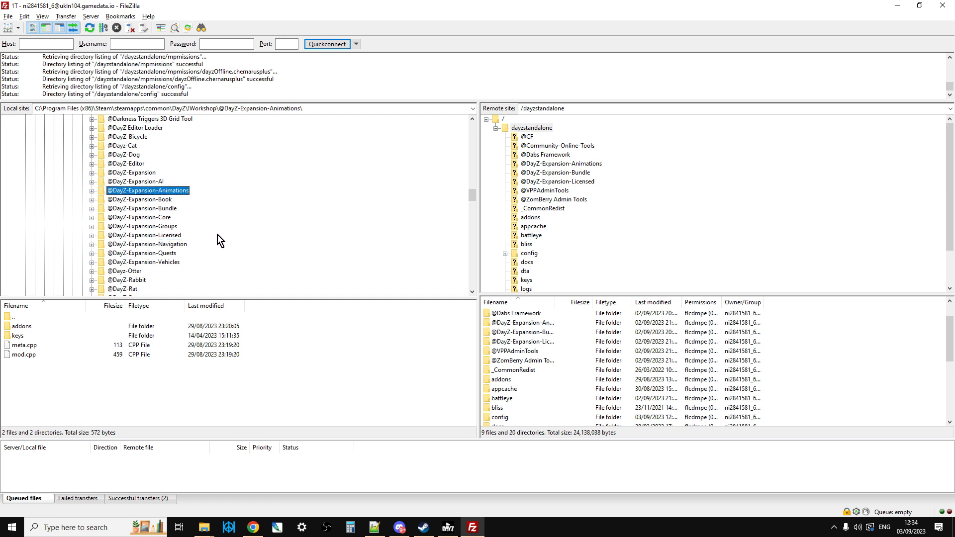
scroll(207, 243, "up", 2)
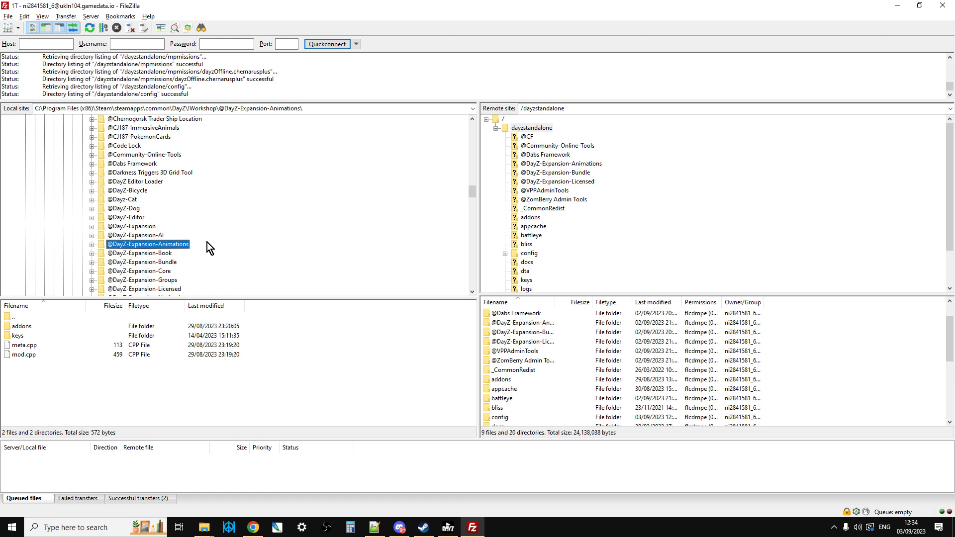
scroll(207, 242, "up", 4)
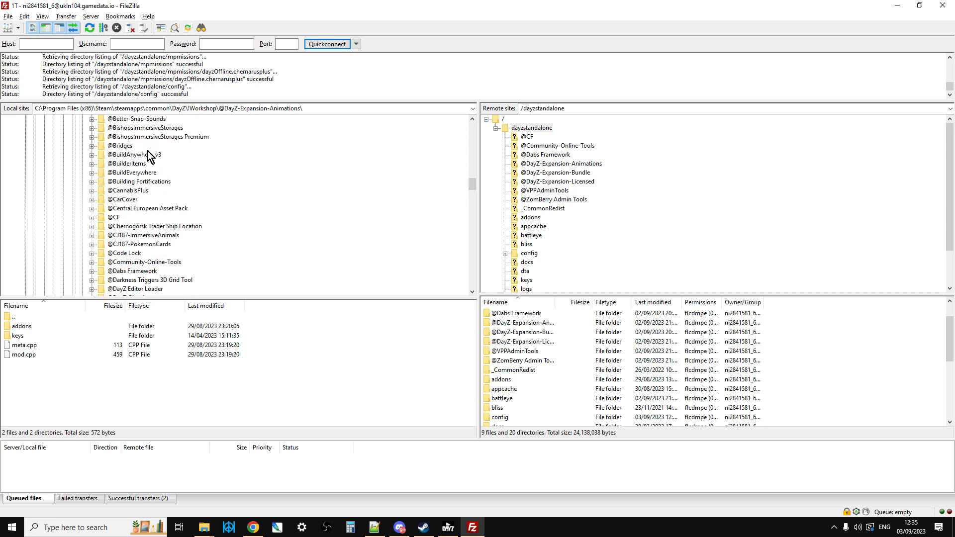
scroll(150, 174, "down", 7)
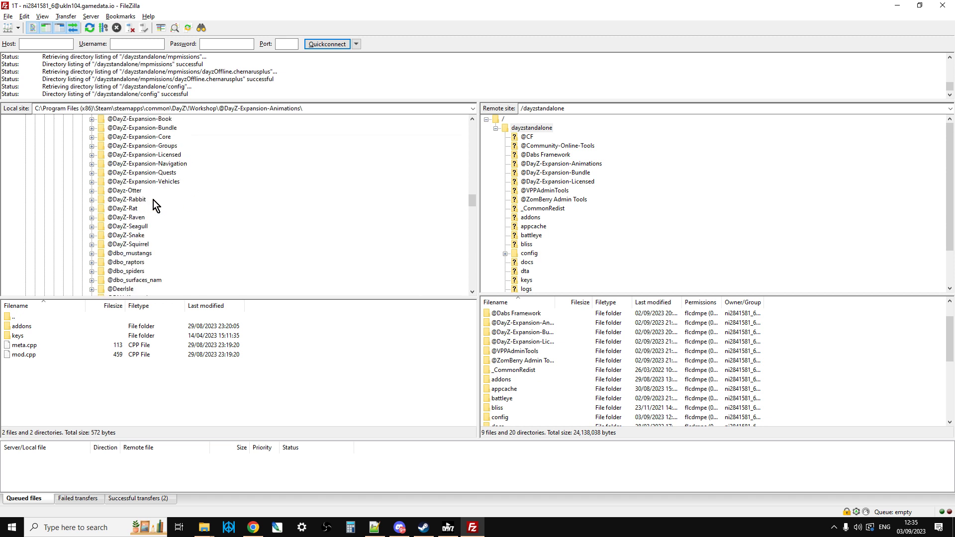
scroll(153, 205, "down", 5)
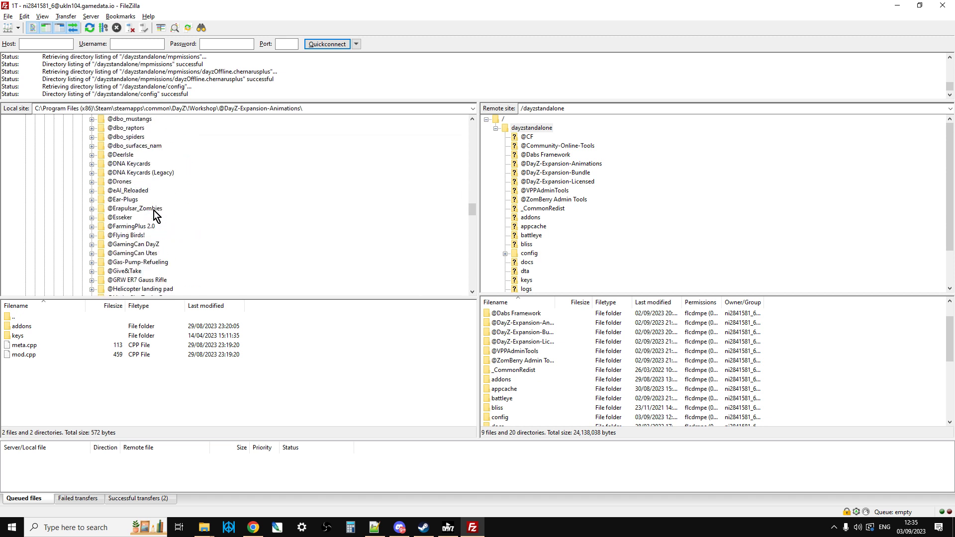
scroll(154, 212, "up", 12)
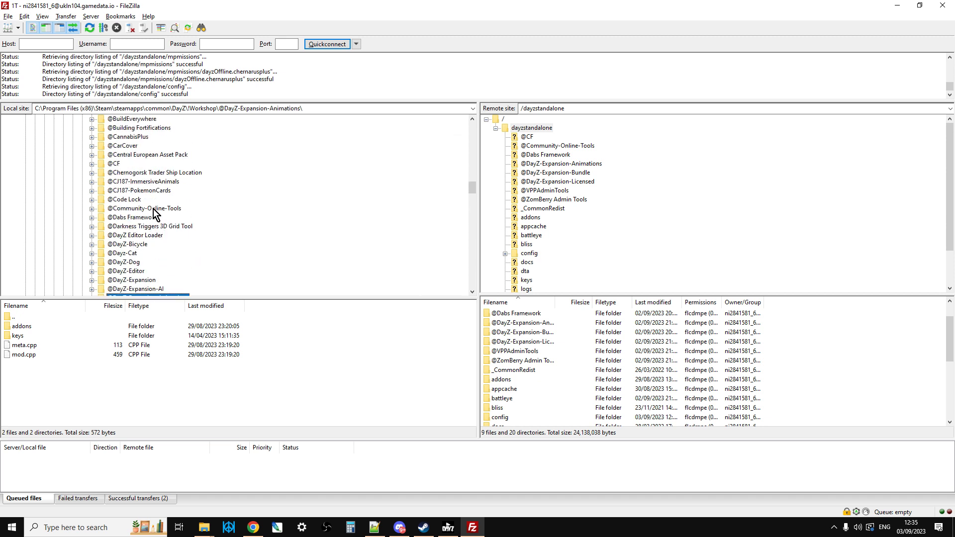
left_click(153, 209)
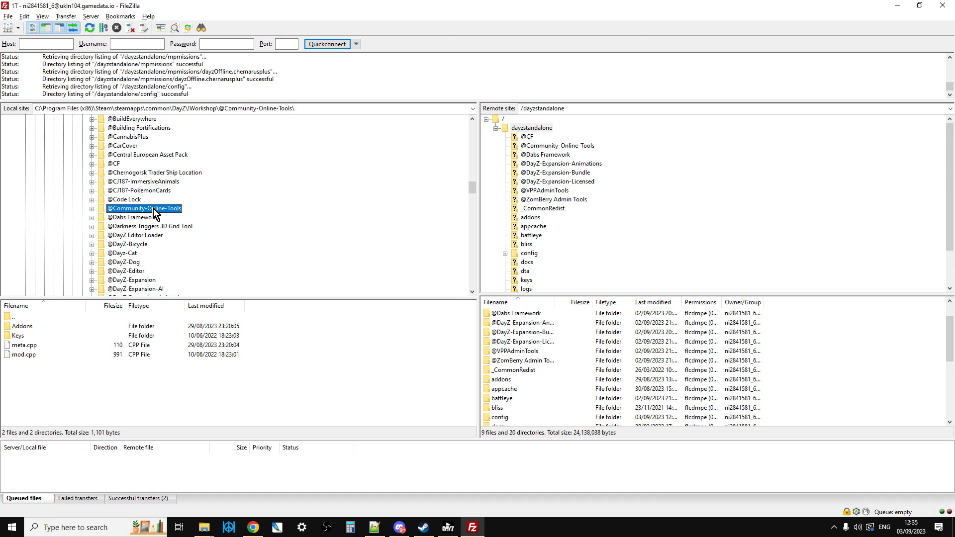
left_click(119, 164)
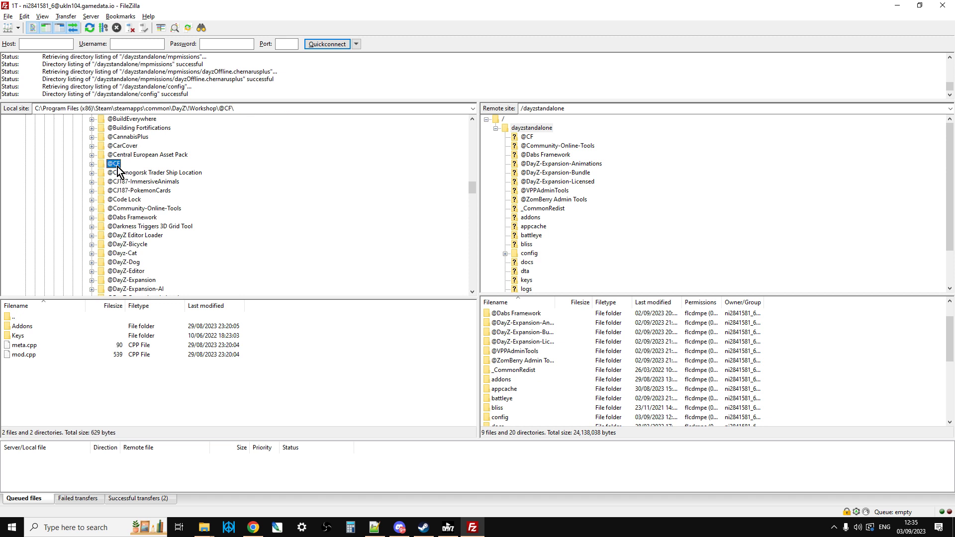
scroll(119, 169, "down", 12)
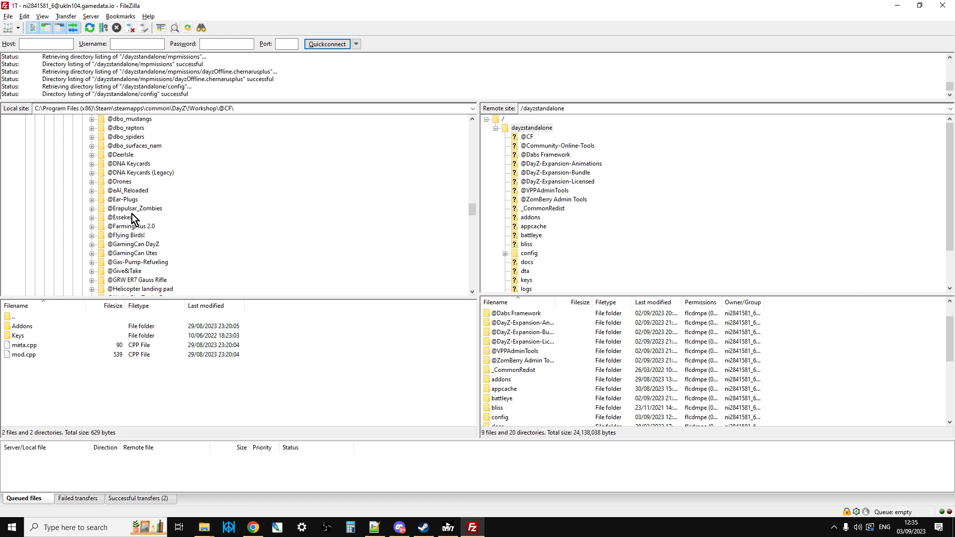
scroll(131, 214, "down", 20)
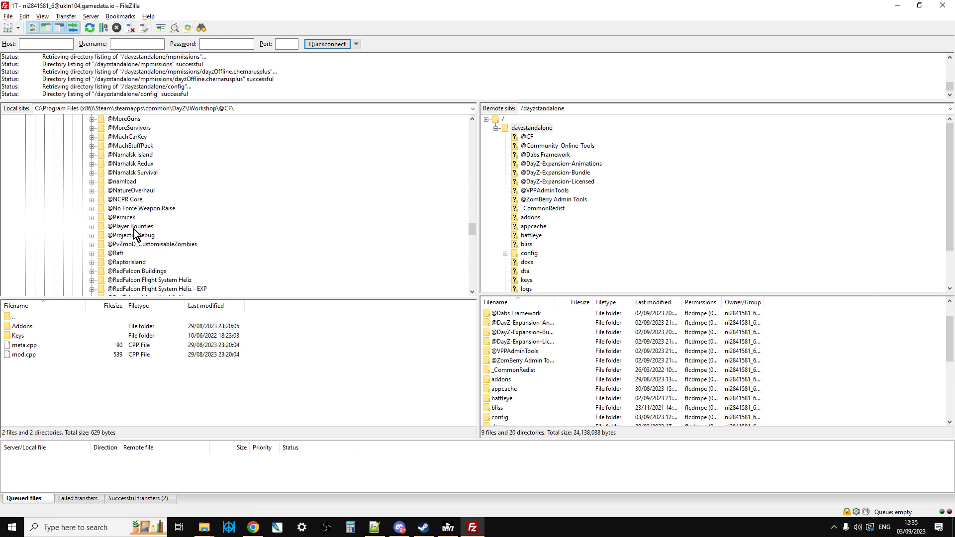
scroll(134, 231, "down", 15)
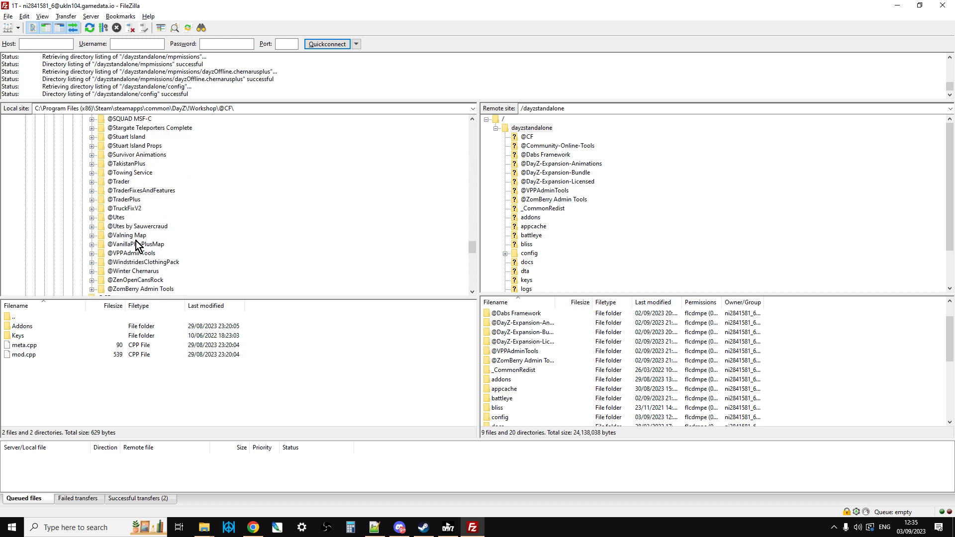
scroll(136, 245, "down", 1)
left_click(152, 265)
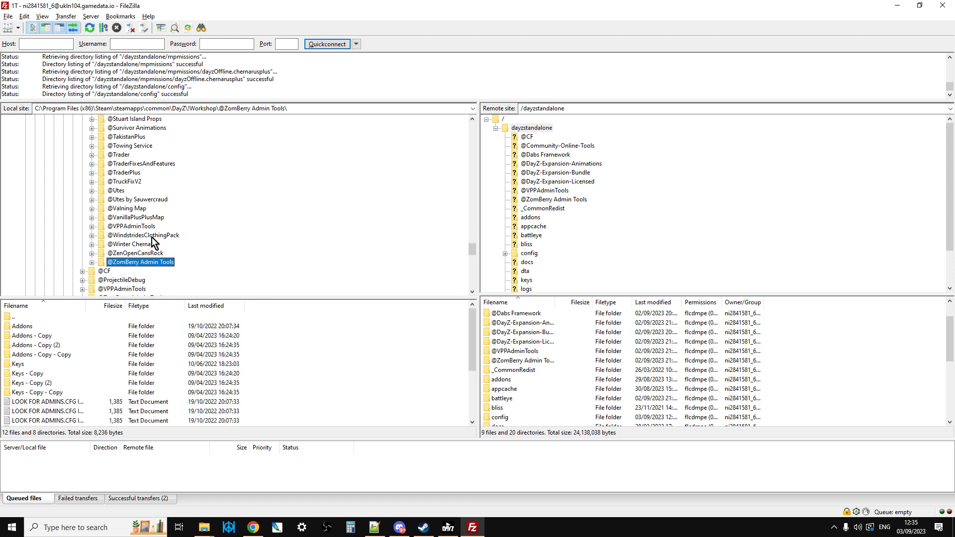
scroll(151, 237, "up", 1)
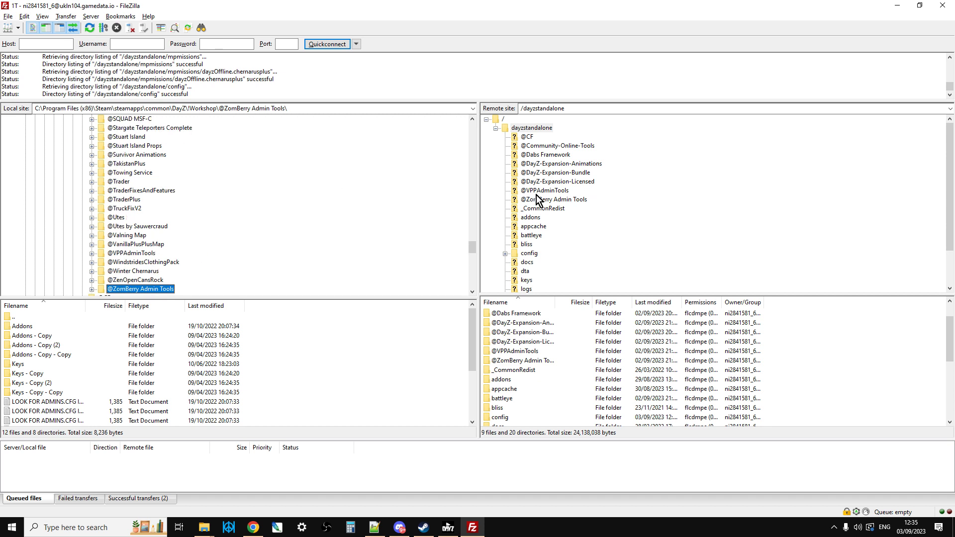
left_click(537, 199)
left_click(537, 181)
left_click(539, 172)
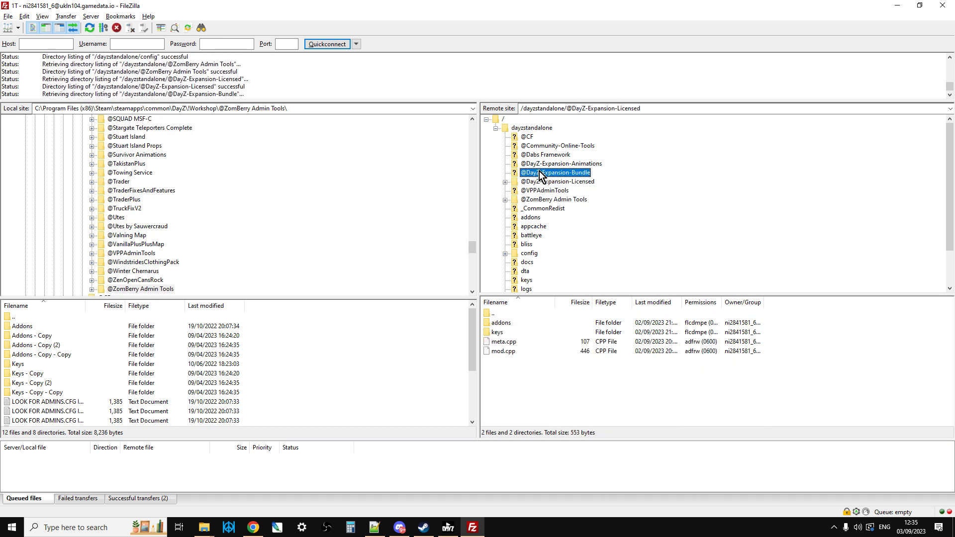
left_click(539, 155)
left_click(541, 164)
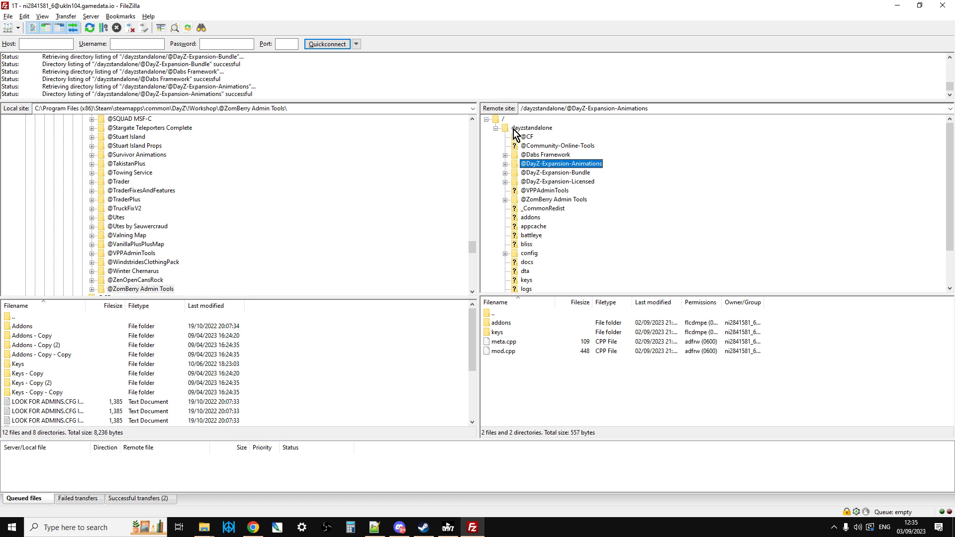
left_click(513, 130)
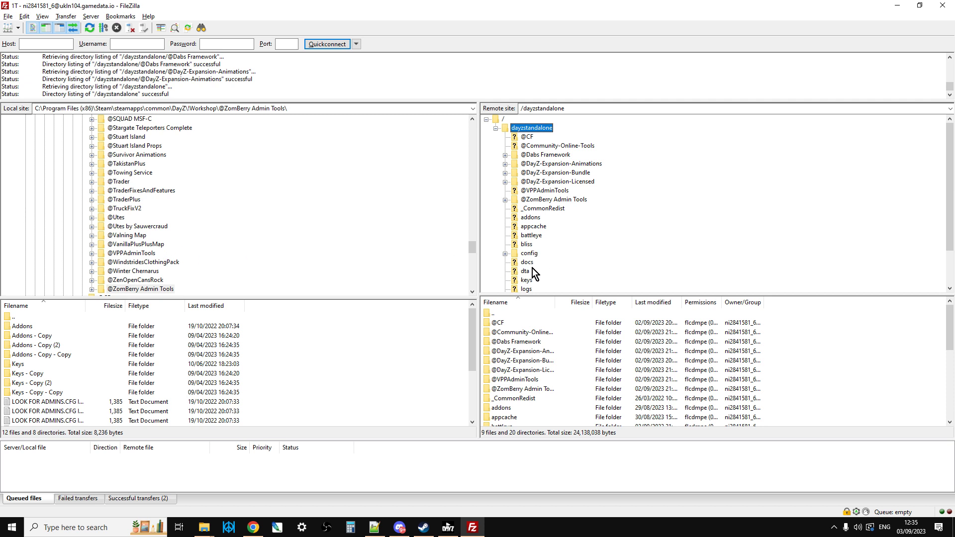
scroll(133, 230, "up", 12)
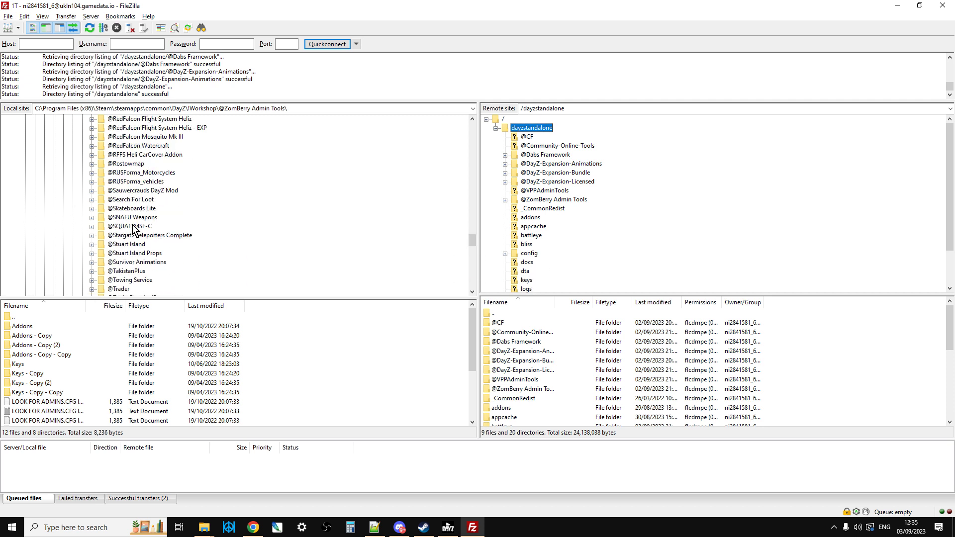
scroll(133, 230, "up", 20)
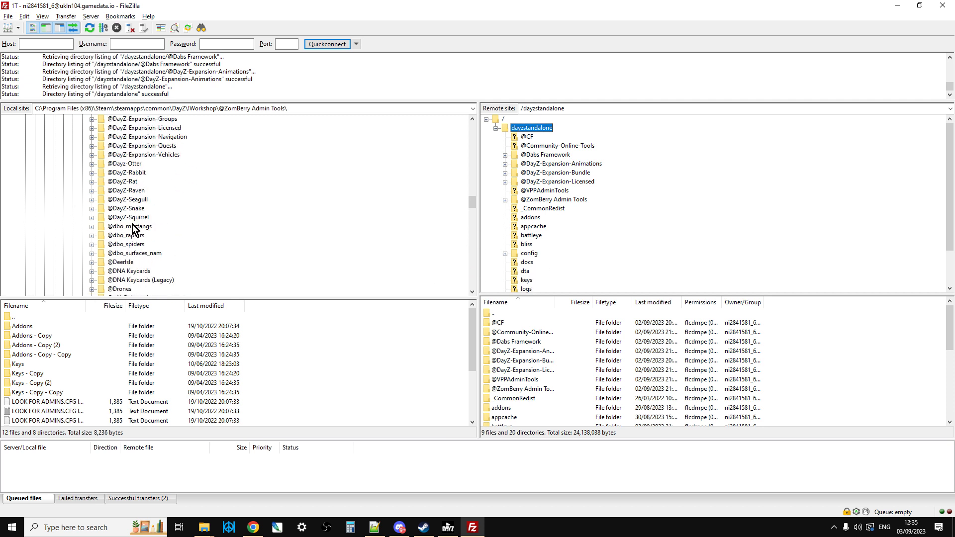
scroll(133, 230, "up", 1)
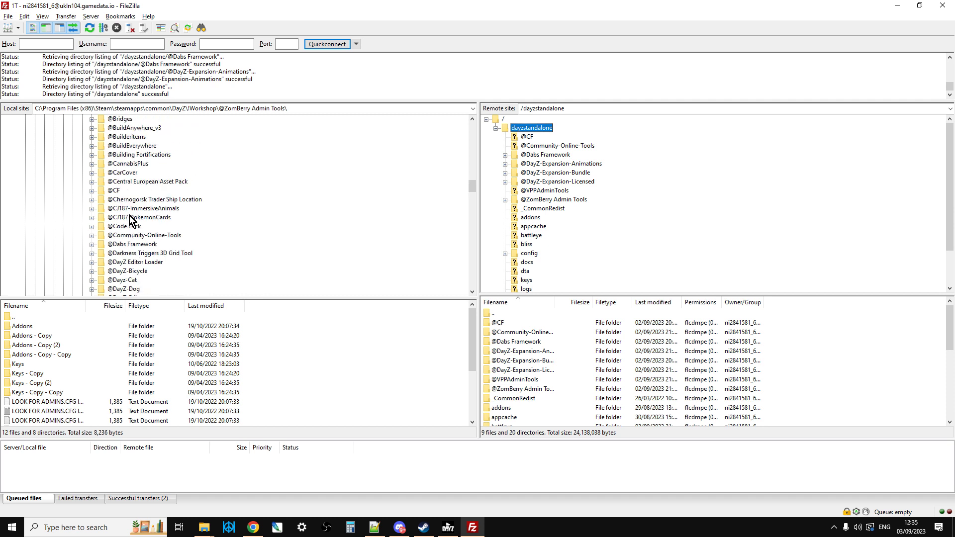
left_click(114, 192)
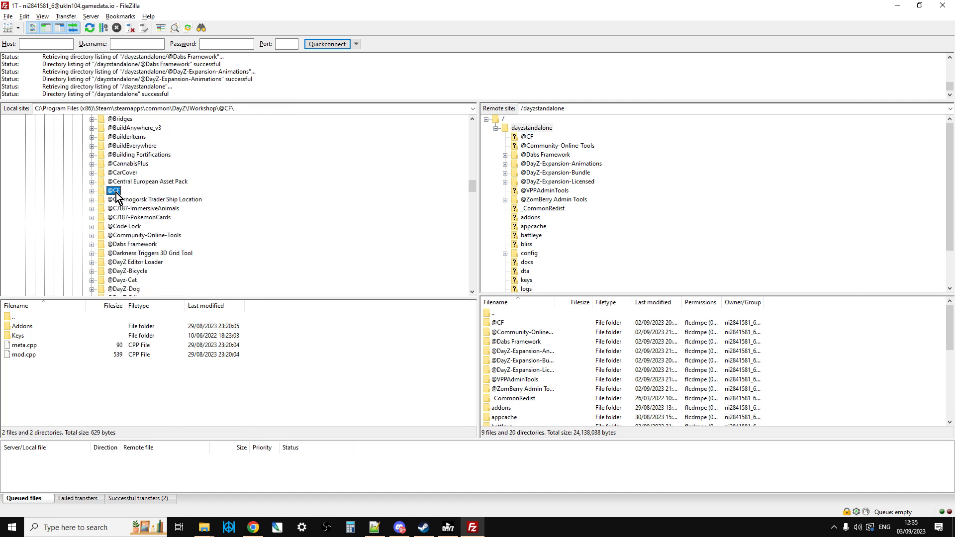
double_click(22, 336)
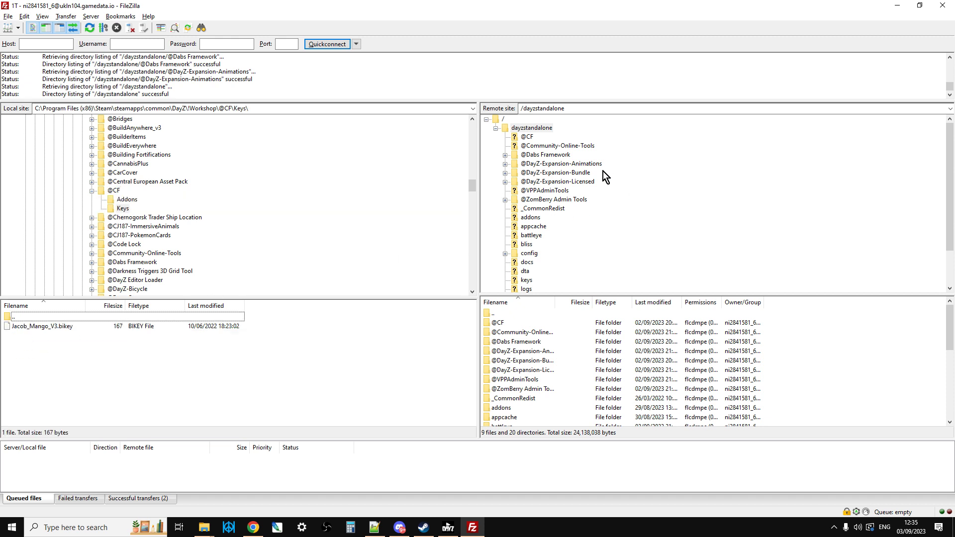
scroll(547, 237, "down", 1)
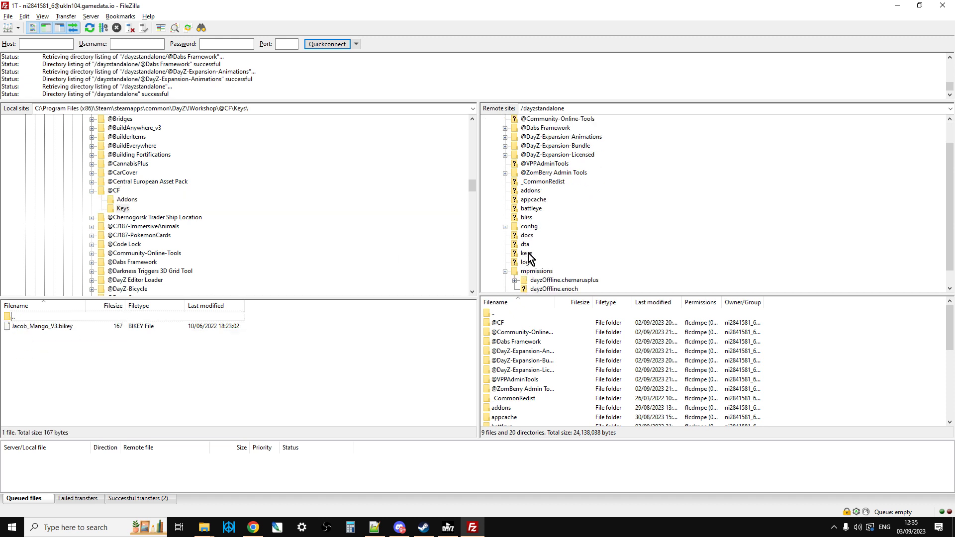
left_click(526, 253)
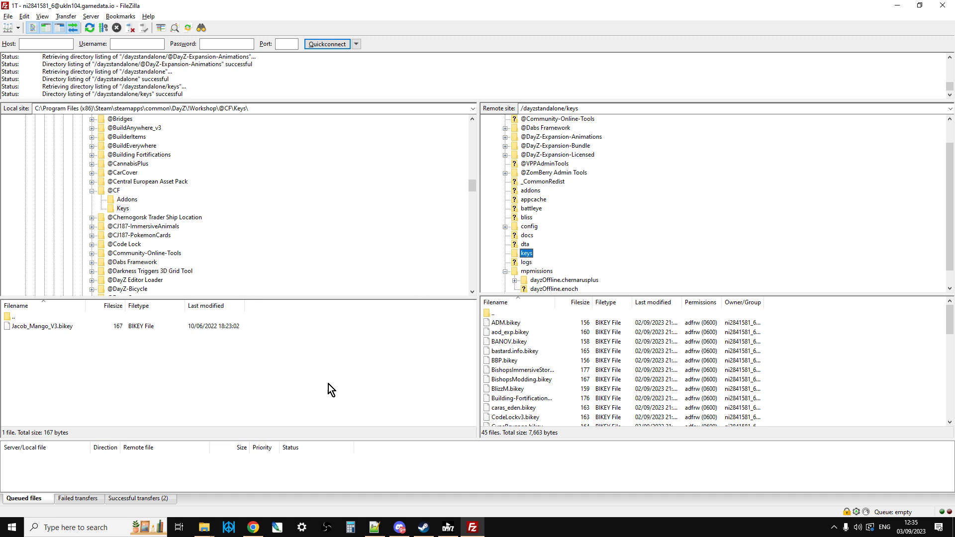
left_click(55, 330)
right_click(57, 329)
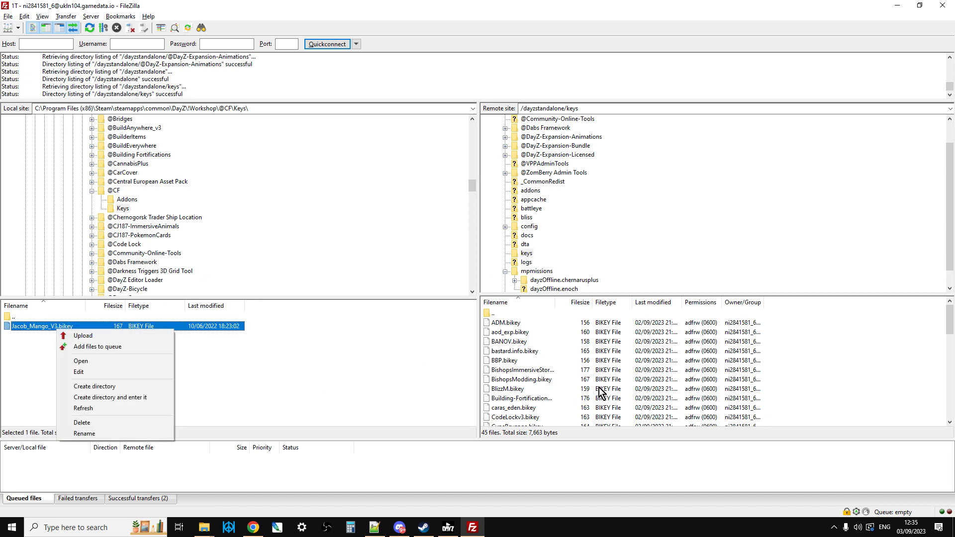
left_click(398, 382)
left_click(91, 190)
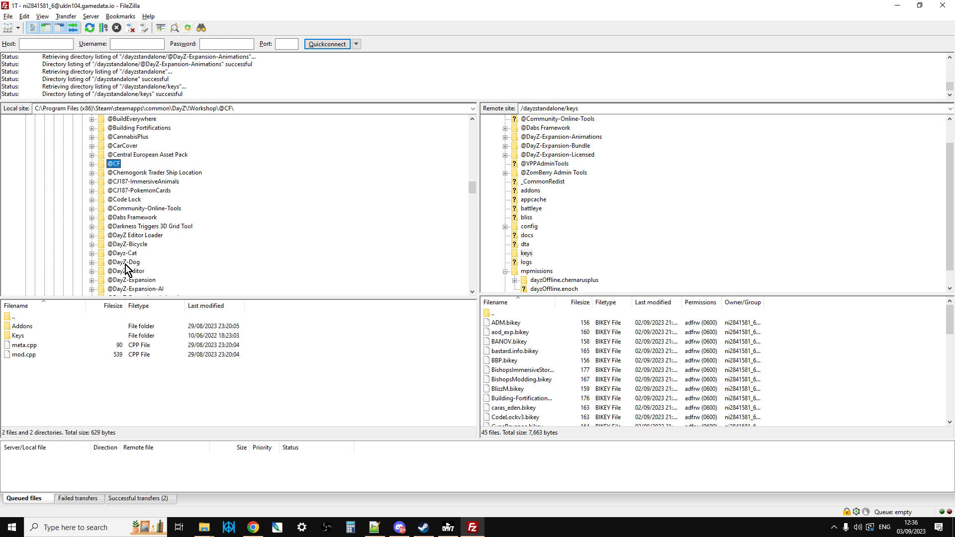
scroll(131, 251, "down", 3)
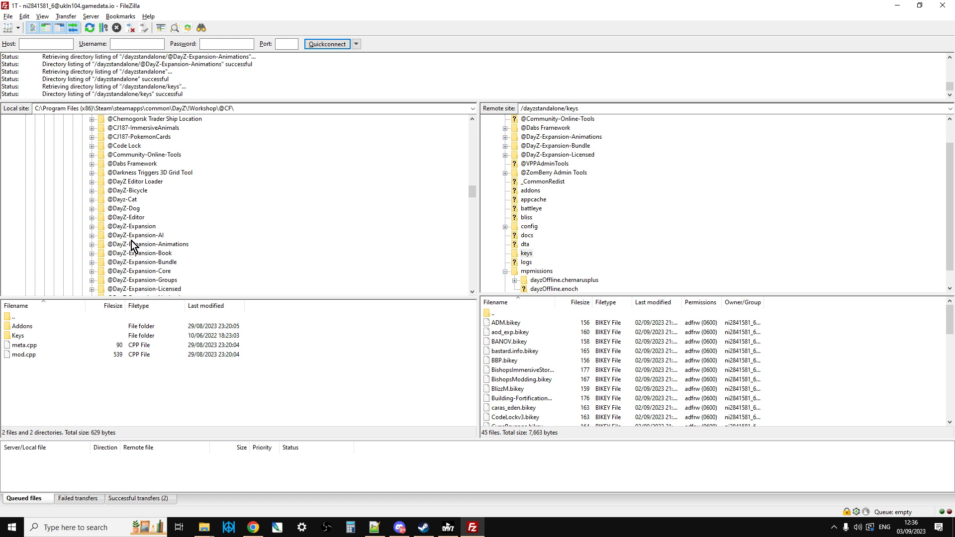
left_click(102, 165)
left_click(92, 164)
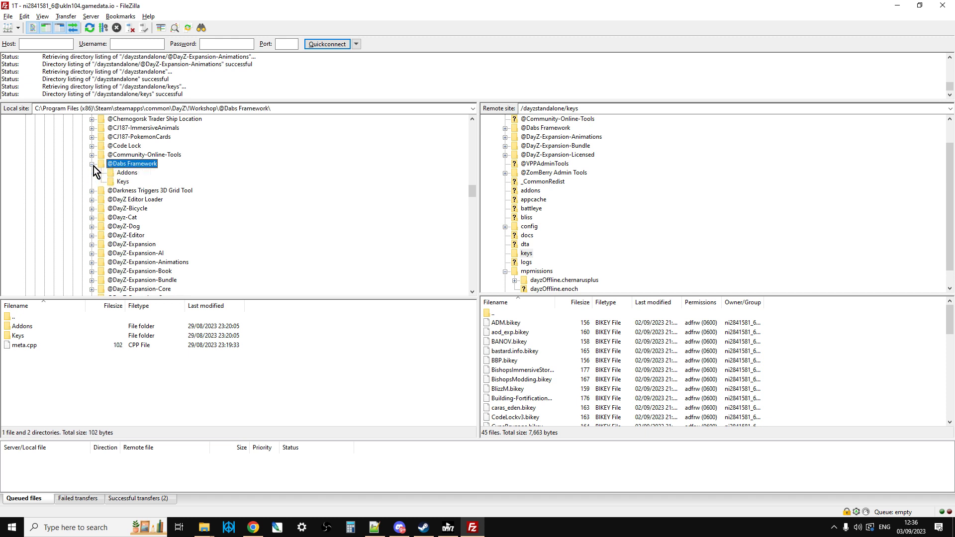
double_click(29, 336)
left_click(44, 324)
right_click(43, 325)
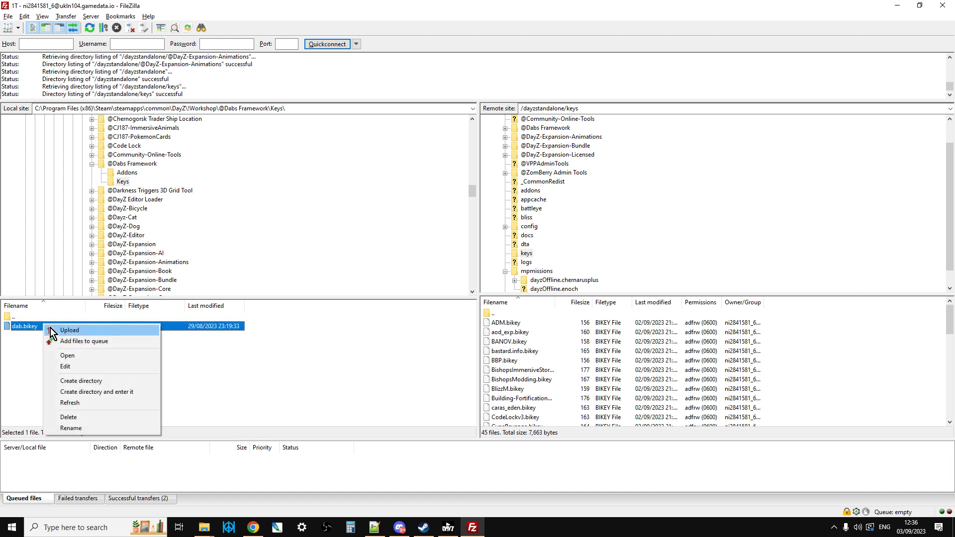
left_click(385, 383)
left_click(386, 383)
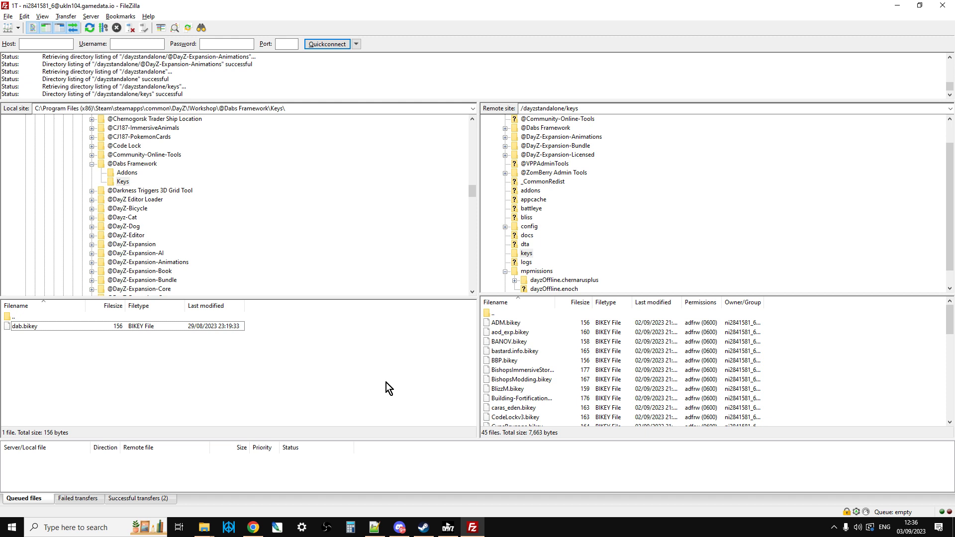
left_click(504, 271)
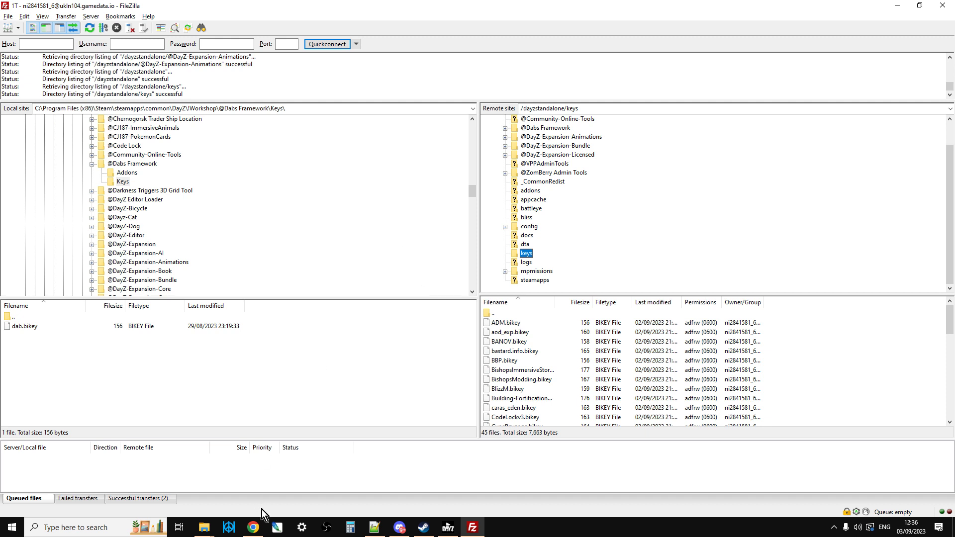
Step: Switch to Nitrado in Chrome and select the entire Additional mods list in the game server's general settings
left_click(253, 526)
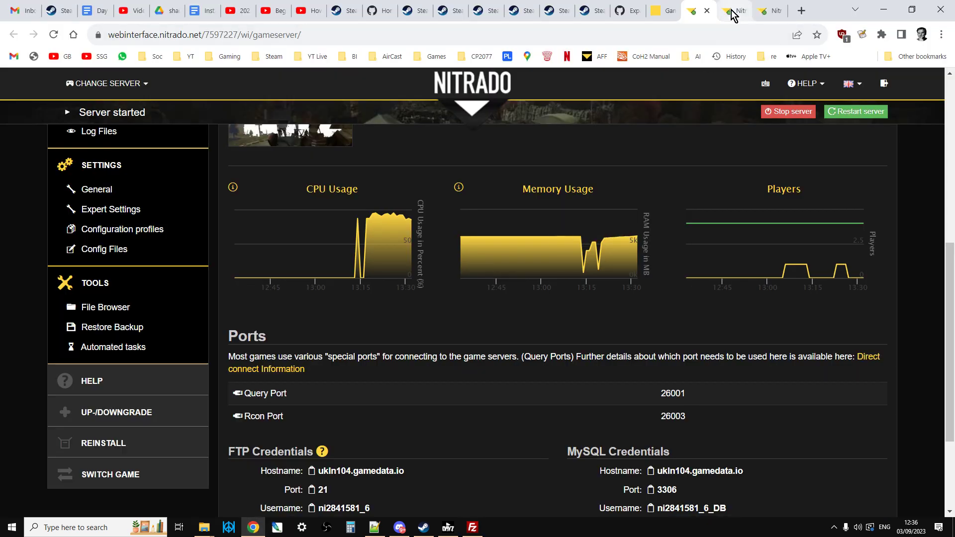
scroll(754, 177, "up", 1)
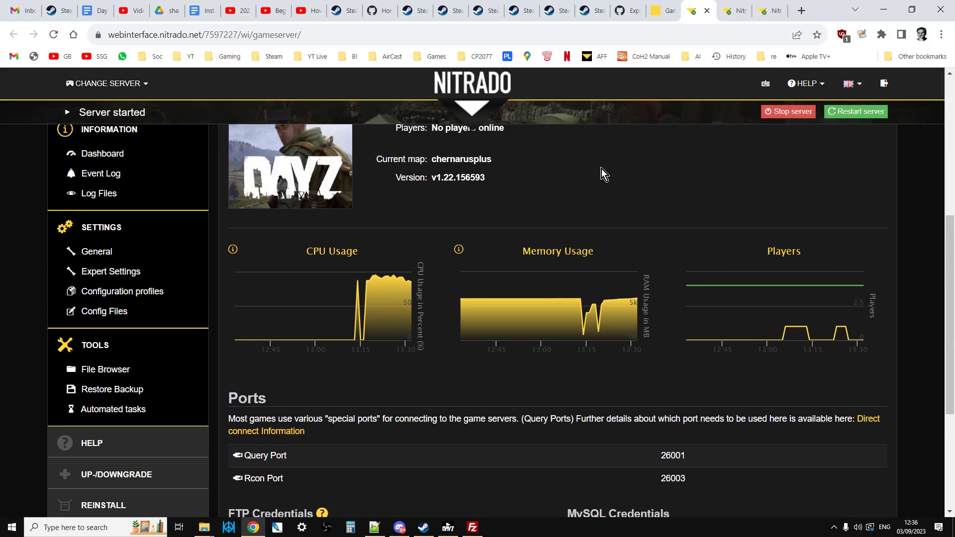
scroll(601, 169, "up", 2)
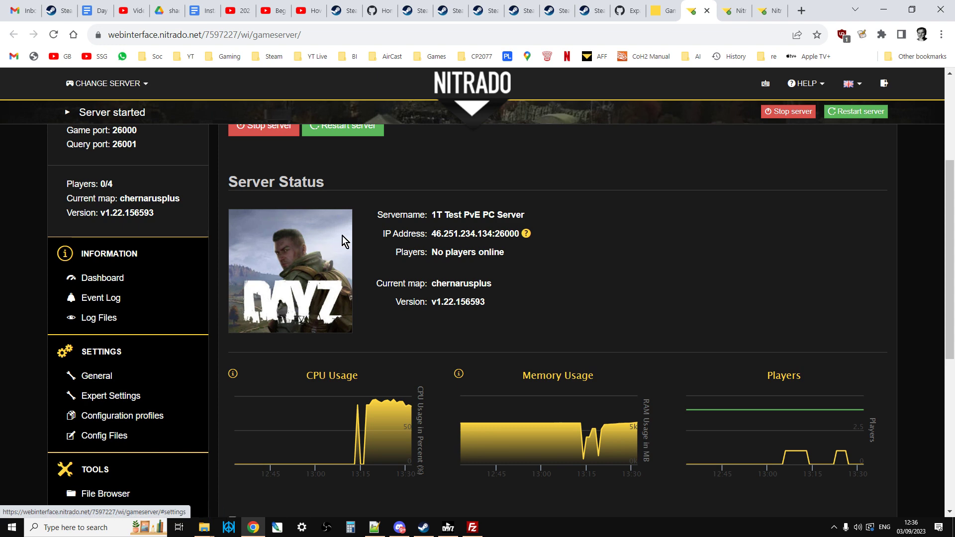
left_click(737, 10)
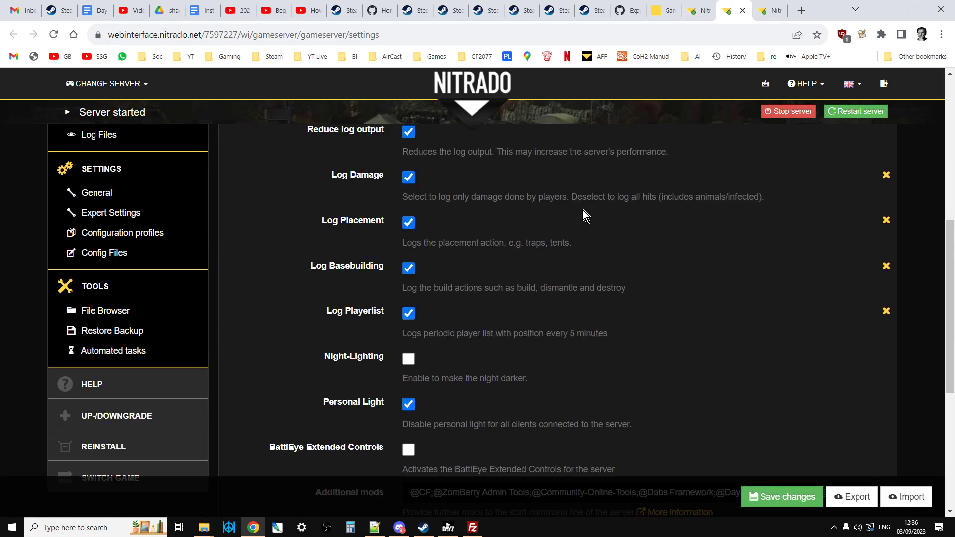
scroll(583, 211, "up", 1)
scroll(582, 219, "down", 5)
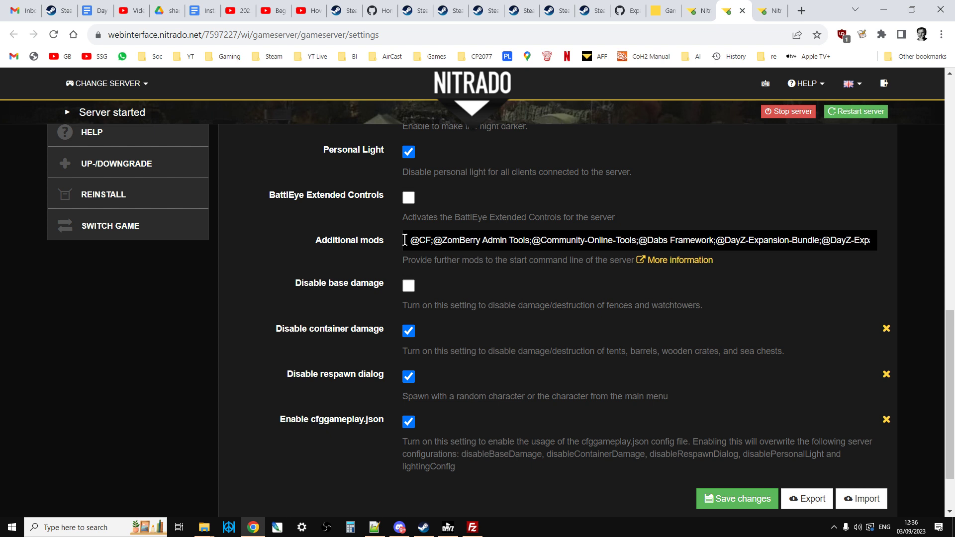
left_click_drag(404, 240, 918, 243)
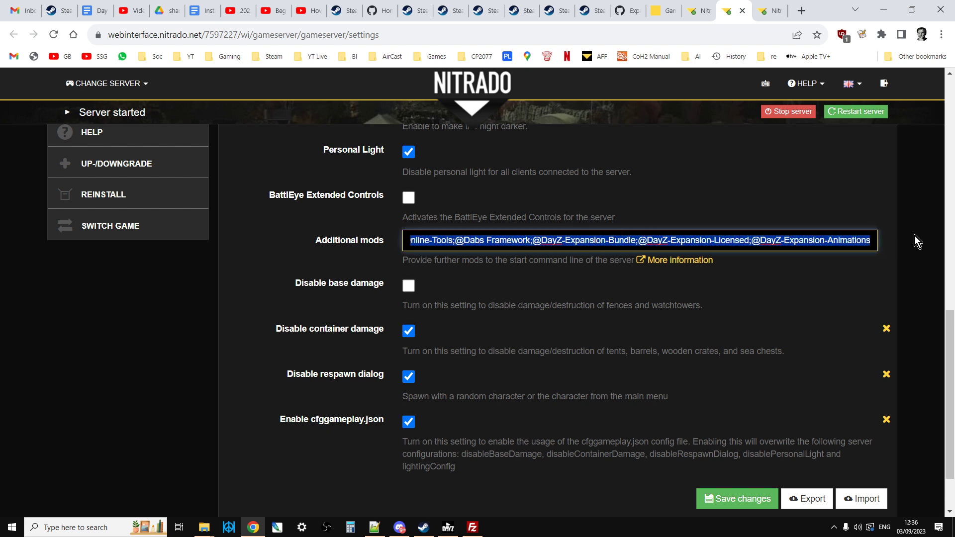
left_click(779, 243)
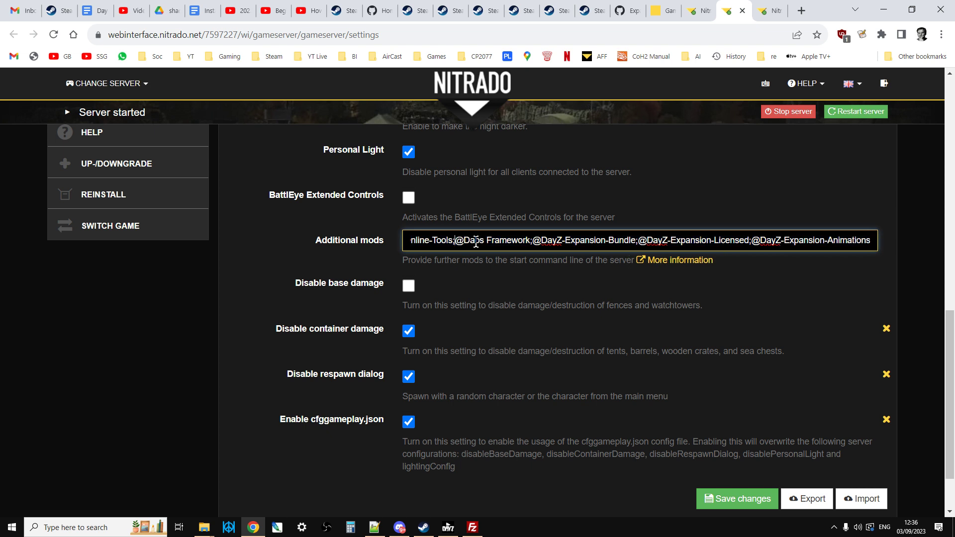
key("Left")
key("Left")
key("Left")
key("Left")
key("Left")
key("Left")
key("Left")
key("Left")
key("Left")
key("Left")
key("Left")
key("Left")
key("Left")
key("Left")
key("Left")
key("Left")
key("Left")
key("Left")
key("Left")
key("Left")
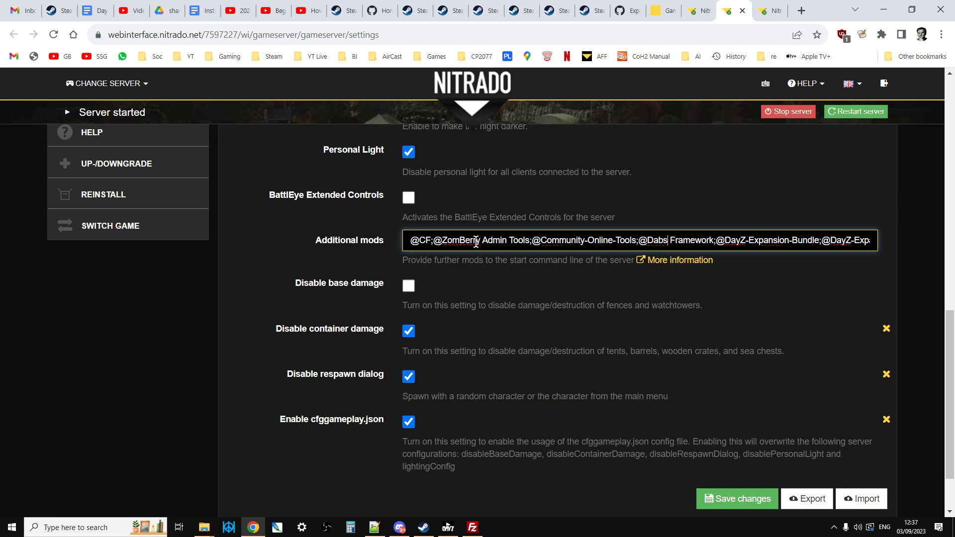
key("Right")
key("Right")
key("Right")
key("Right")
key("Right")
key("Right")
key("Right")
key("Right")
key("Right")
key("Right")
key("Right")
key("Right")
key("Right")
key("Right")
key("Right")
key("Right")
key("Right")
key("Right")
key("Right")
key("Right")
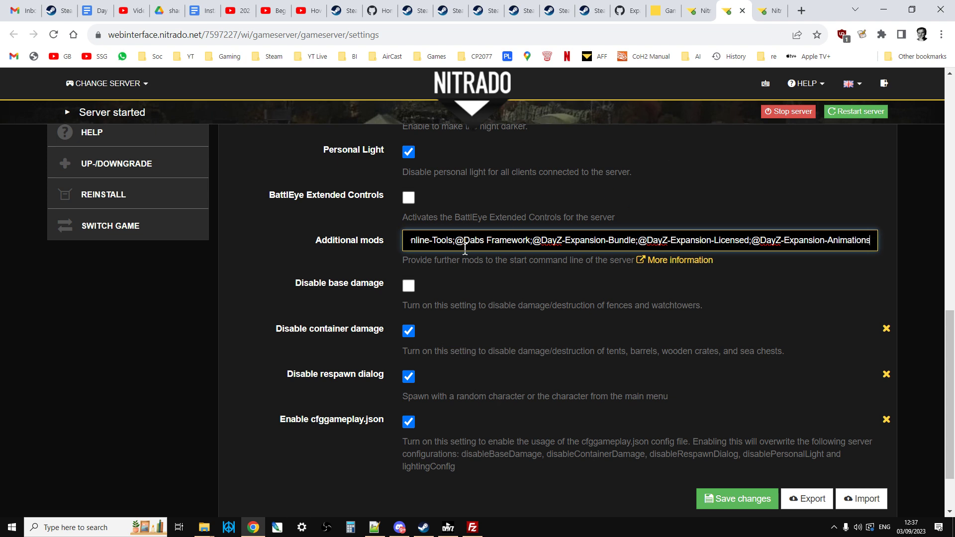
Step: Go to the Nitrado expert-mode page for serverDZ.cfg and highlight the mission template name dayzOffline.chernarusplus
scroll(465, 249, "up", 1)
left_click(765, 10)
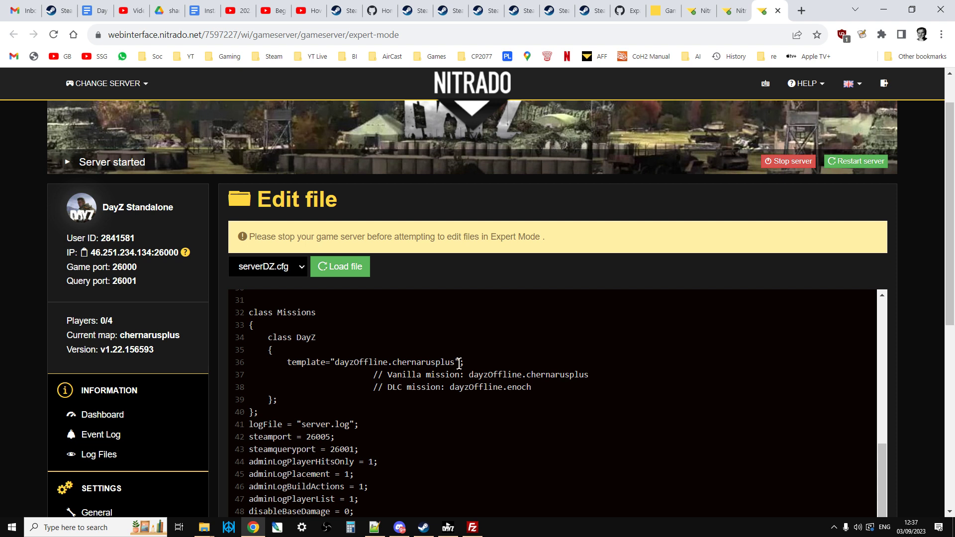
left_click_drag(459, 362, 366, 359)
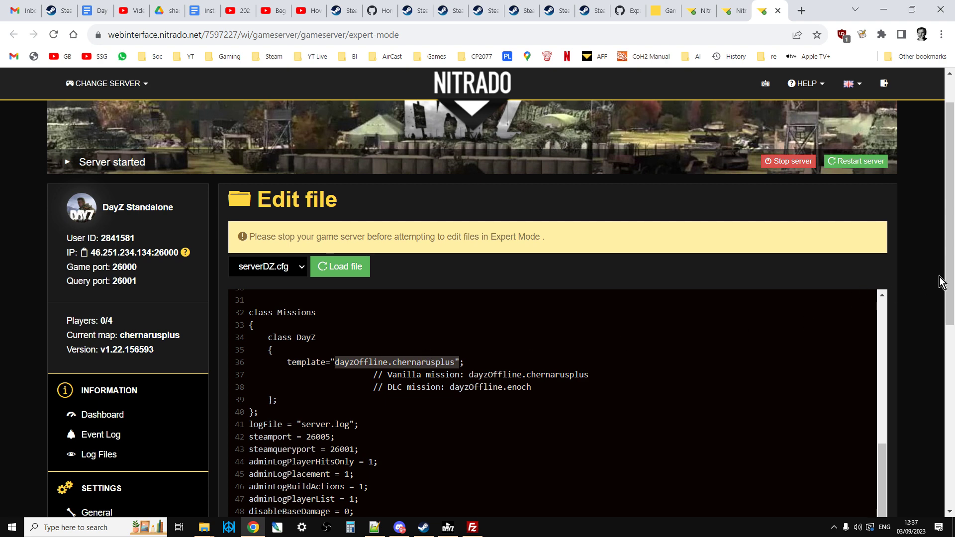
mouse_move(947, 281)
left_mouse_down()
mouse_move(947, 362)
mouse_move(950, 266)
left_mouse_up()
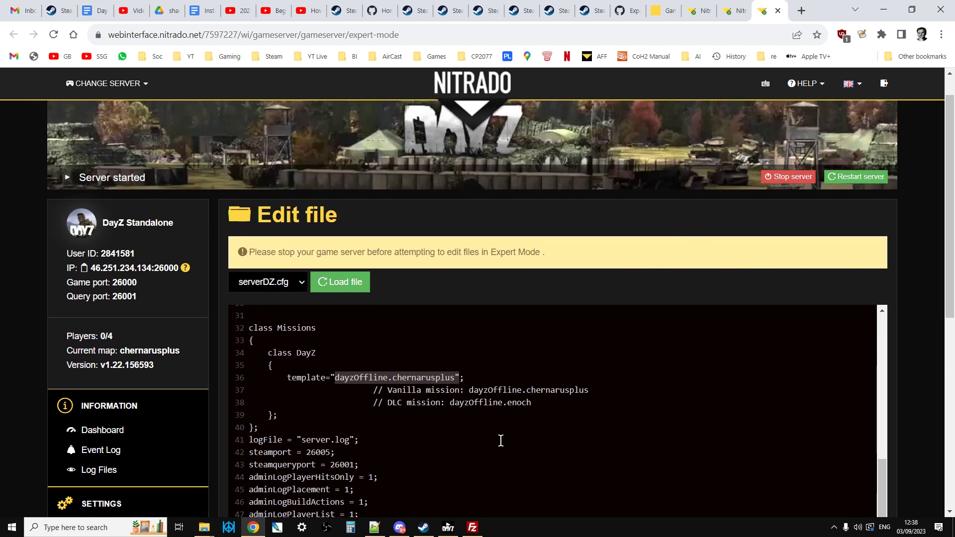
Step: Switch to FileZilla and open the dayzstandalone folder on the server
left_click(471, 527)
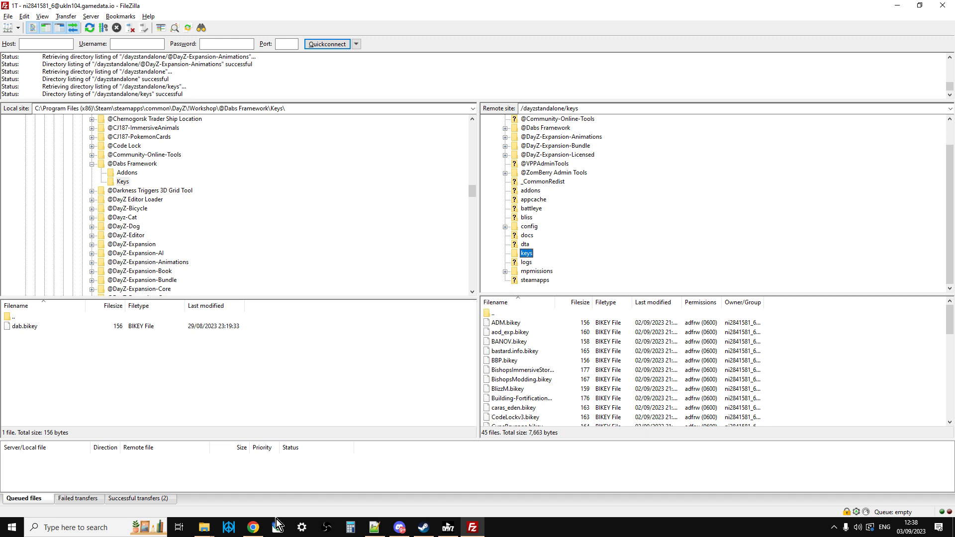
left_click(253, 527)
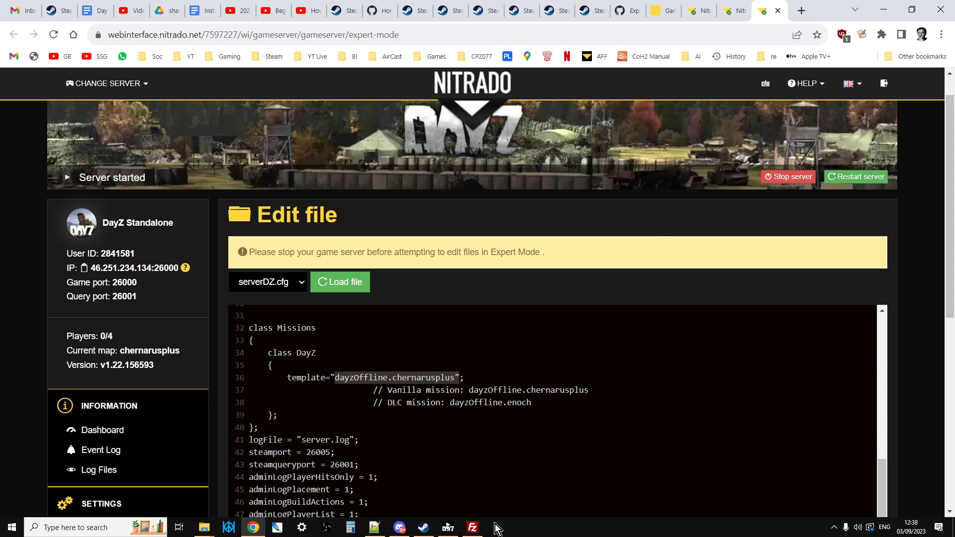
left_click(472, 528)
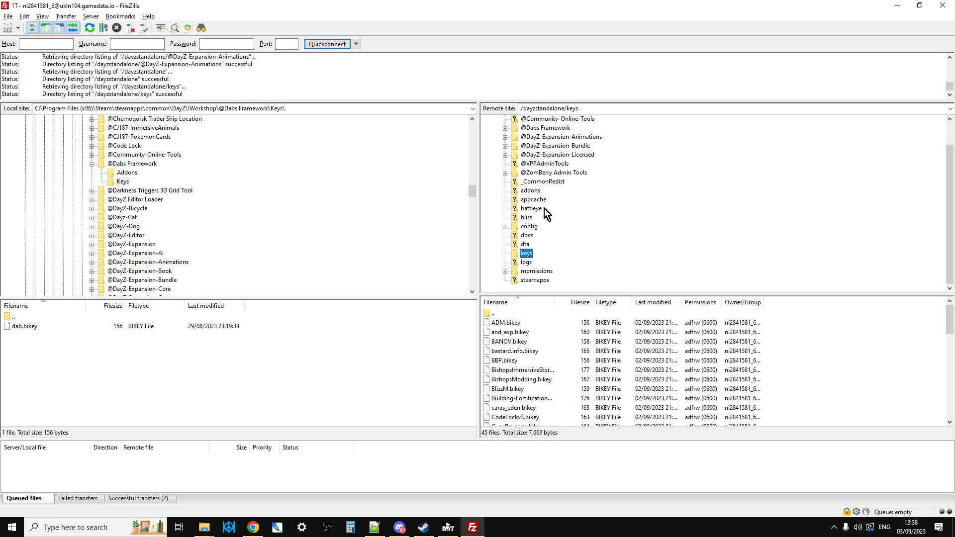
scroll(568, 222, "up", 1)
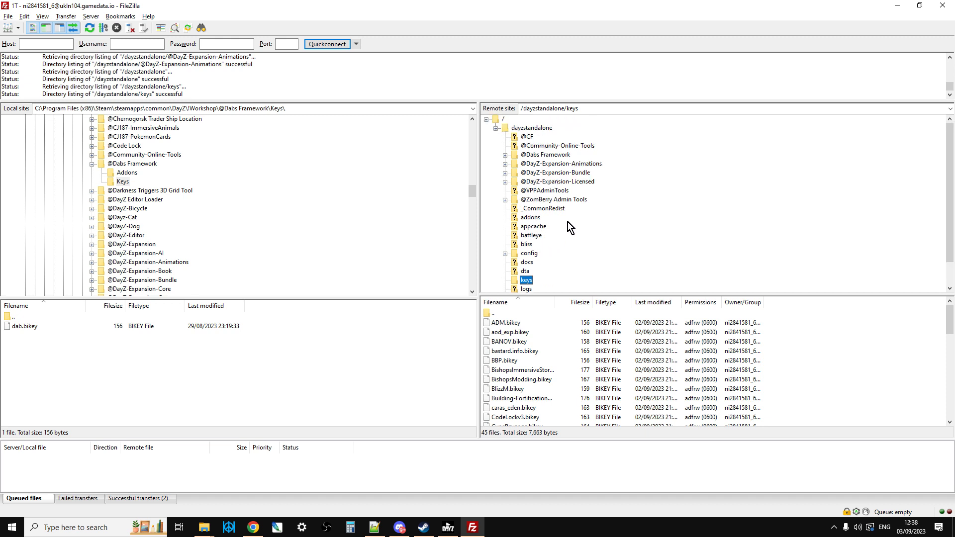
left_click(536, 128)
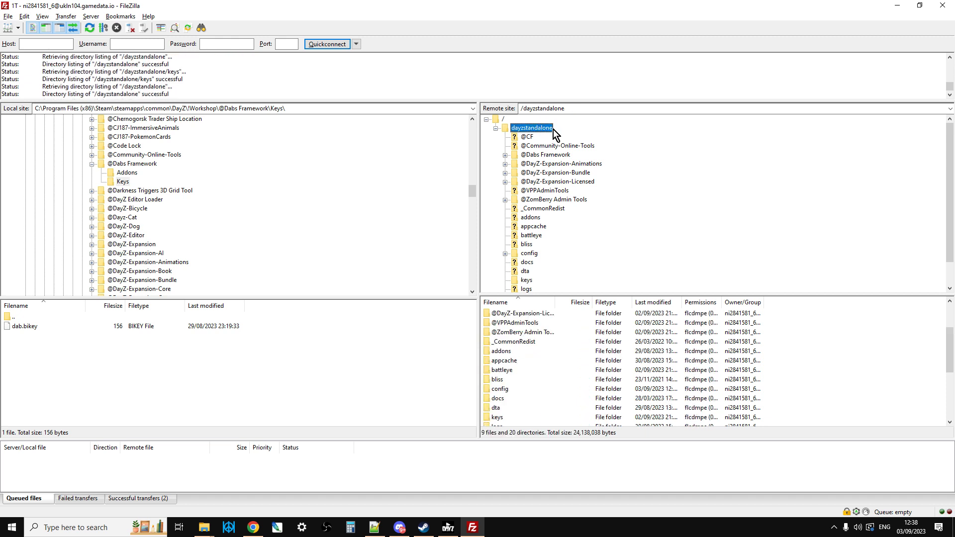
Step: View the contents of the ExpansionMod folder inside the server's config folder, and collapse ExpansionMod in the tree
scroll(546, 148, "down", 1)
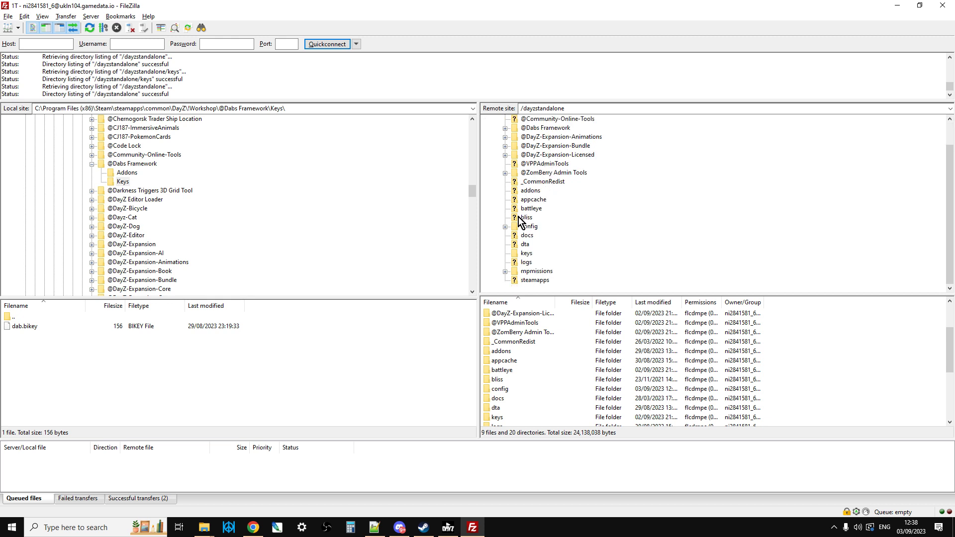
left_click(505, 226)
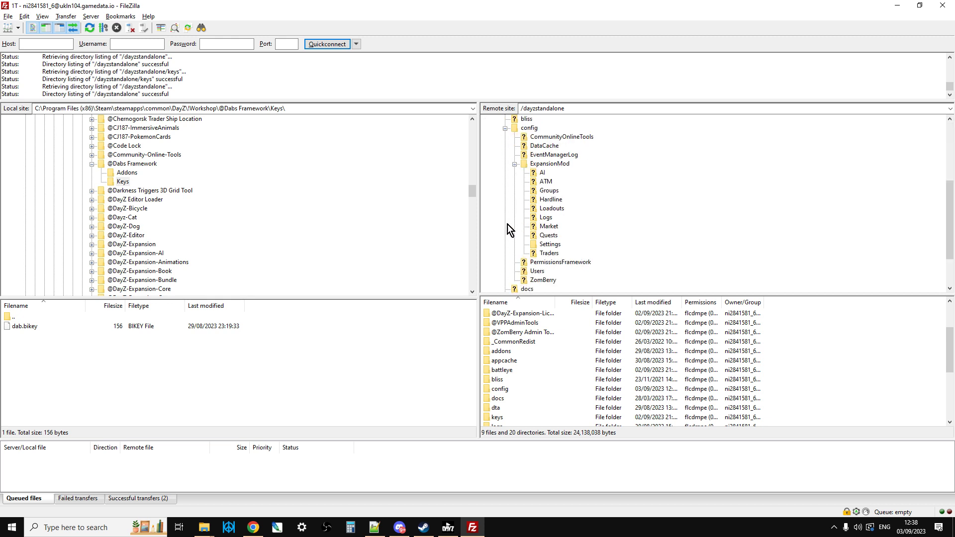
left_click(533, 167)
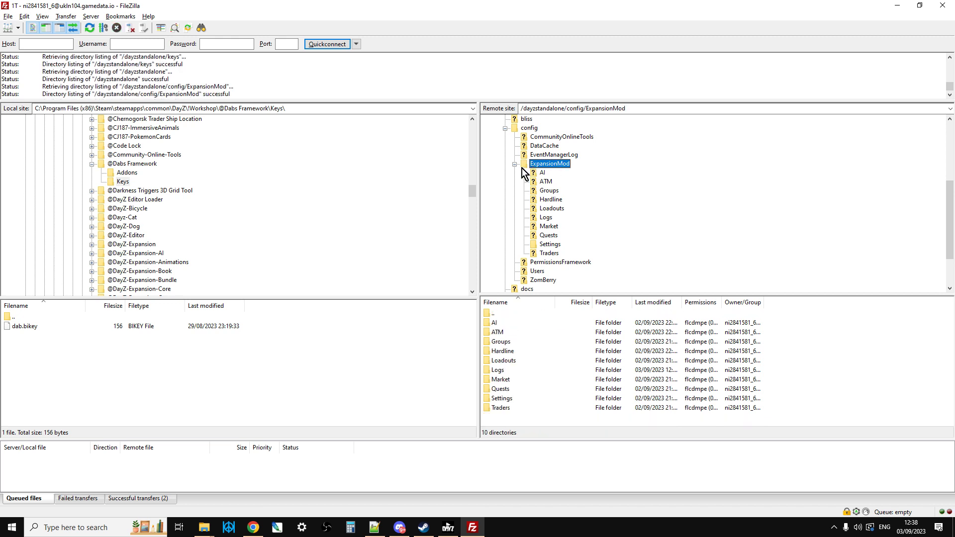
left_click(516, 164)
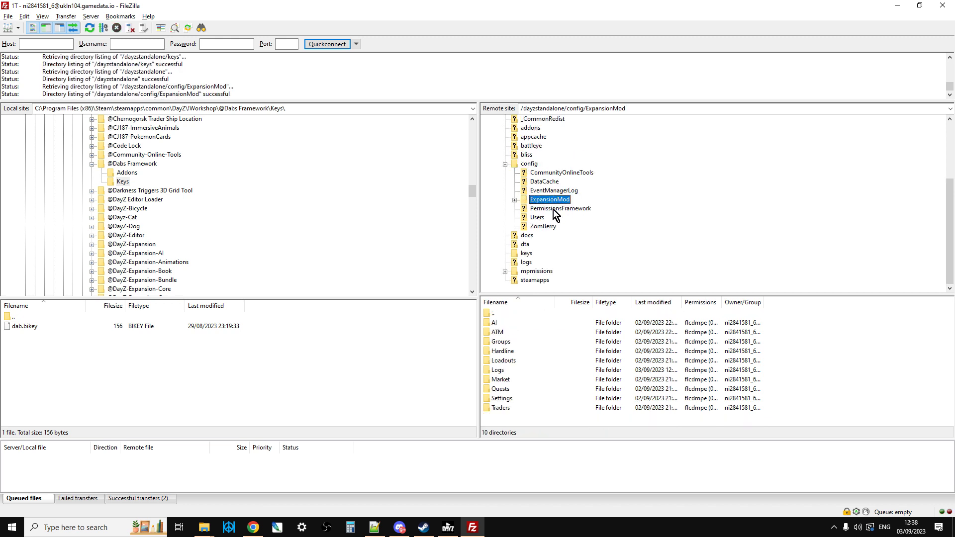
Step: Open the expansion folder inside mpmissions/dayzOffline.chernarusplus on the server
left_click(505, 271)
left_click(528, 263)
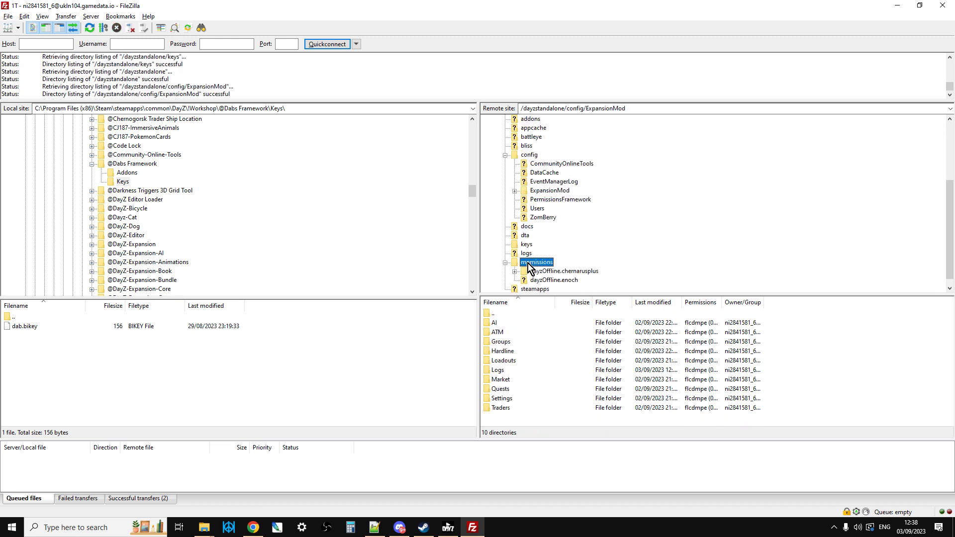
left_click(514, 271)
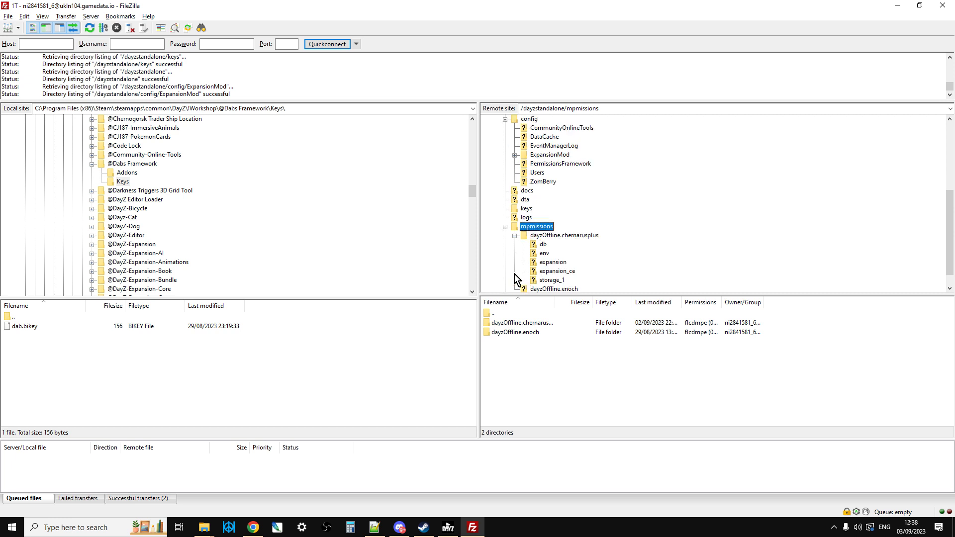
left_click(565, 237)
left_click(551, 262)
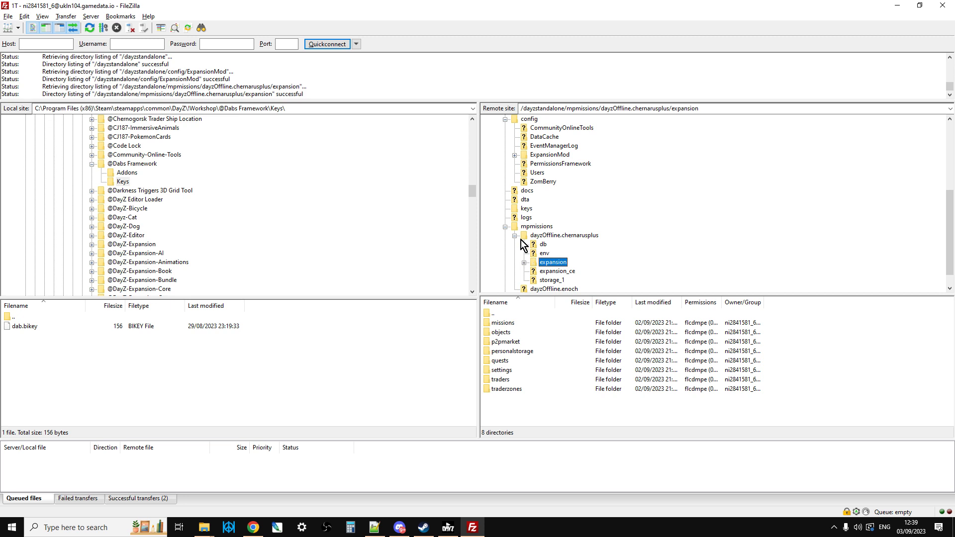
Step: Switch to the DayZ-Expansion-Missions GitHub repository in Chrome and view its code download options without downloading
left_click(253, 527)
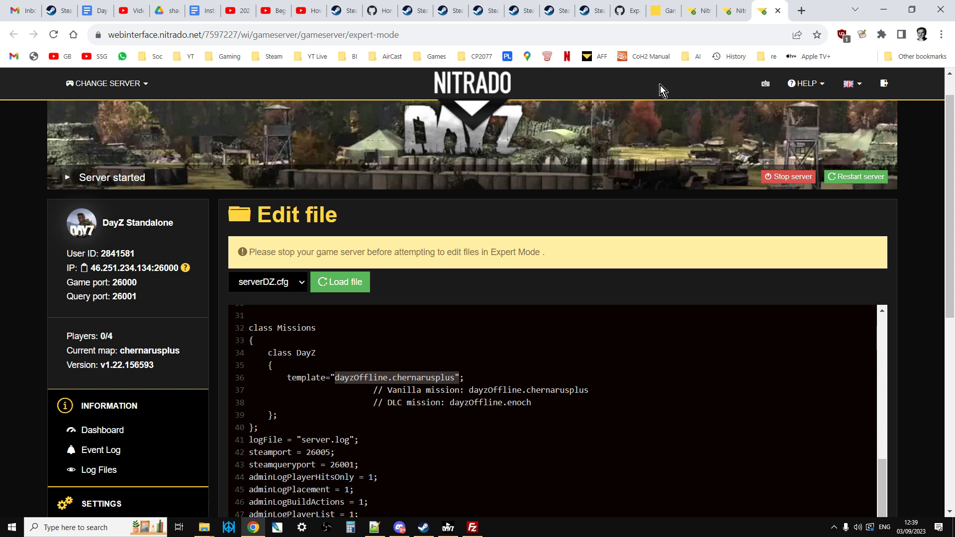
left_click(628, 10)
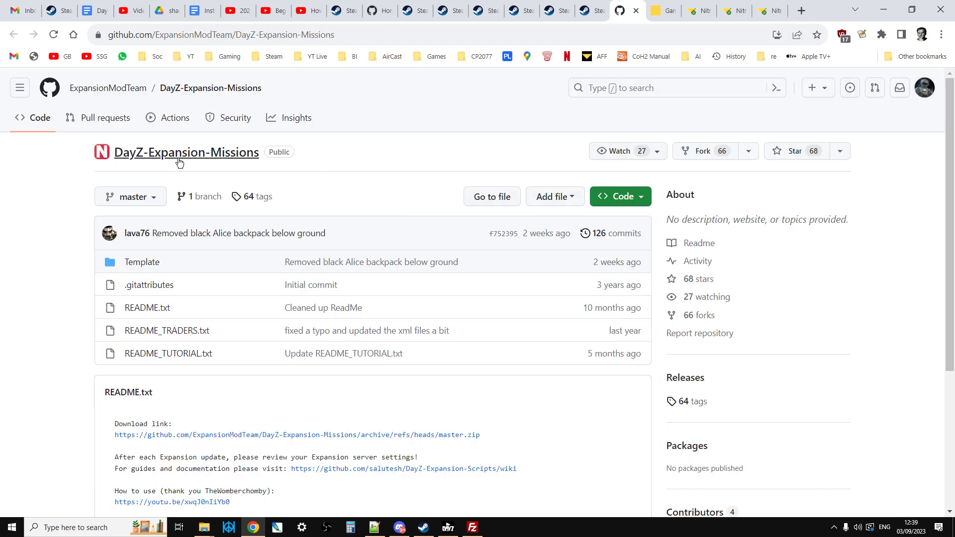
left_click(632, 201)
left_click(435, 191)
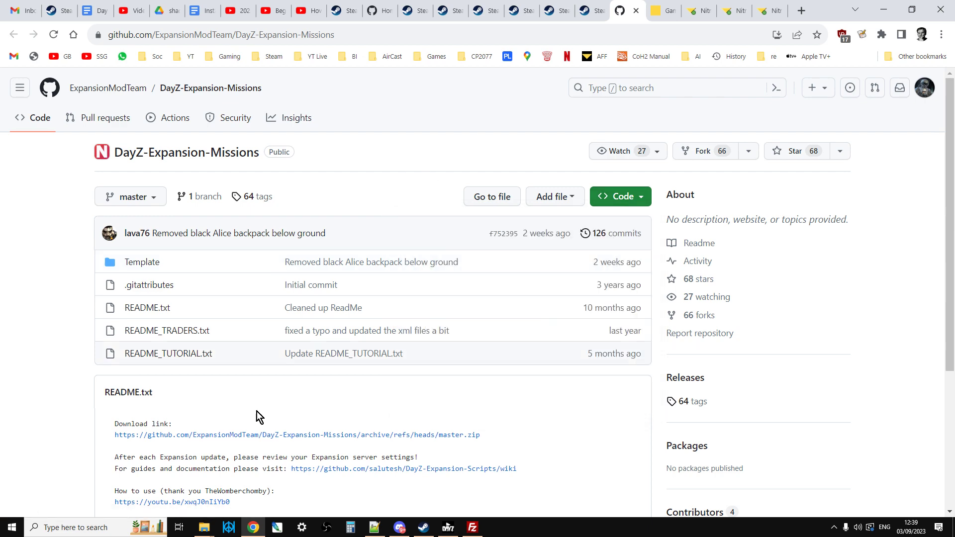
Step: Switch to File Explorer and open the DayZ-Expansion-Missions-master folder inside DayZ expansion
left_click(204, 529)
left_click(279, 477)
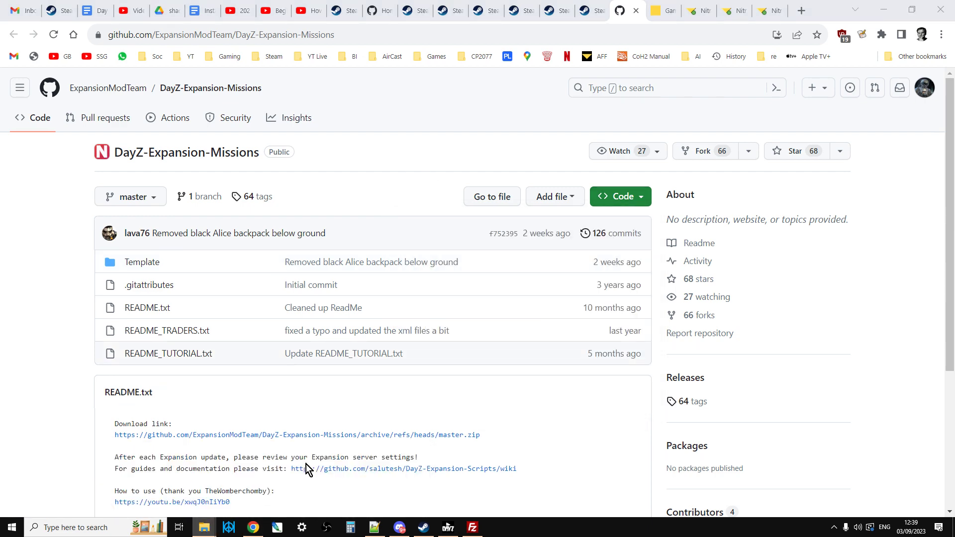
left_click(46, 79)
left_click(45, 80)
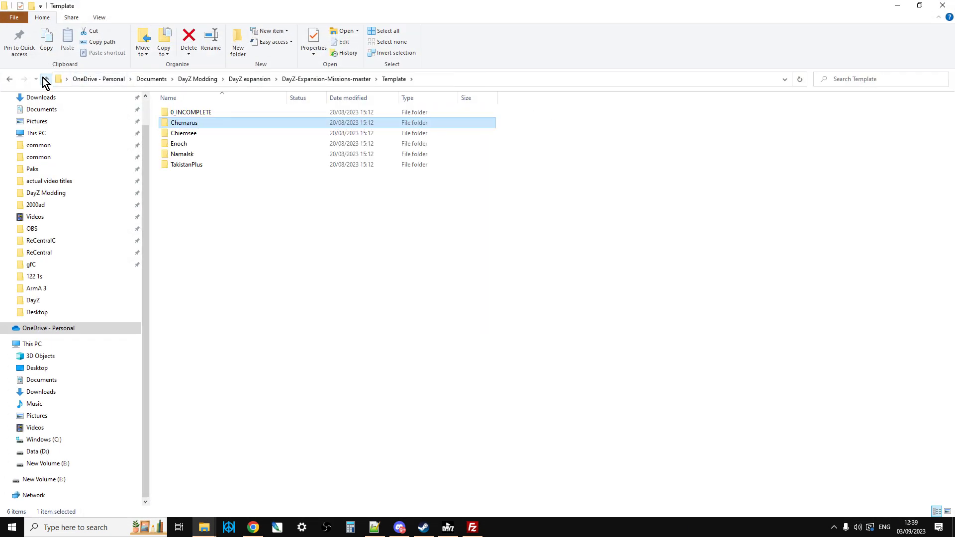
left_click(45, 79)
left_click(45, 79)
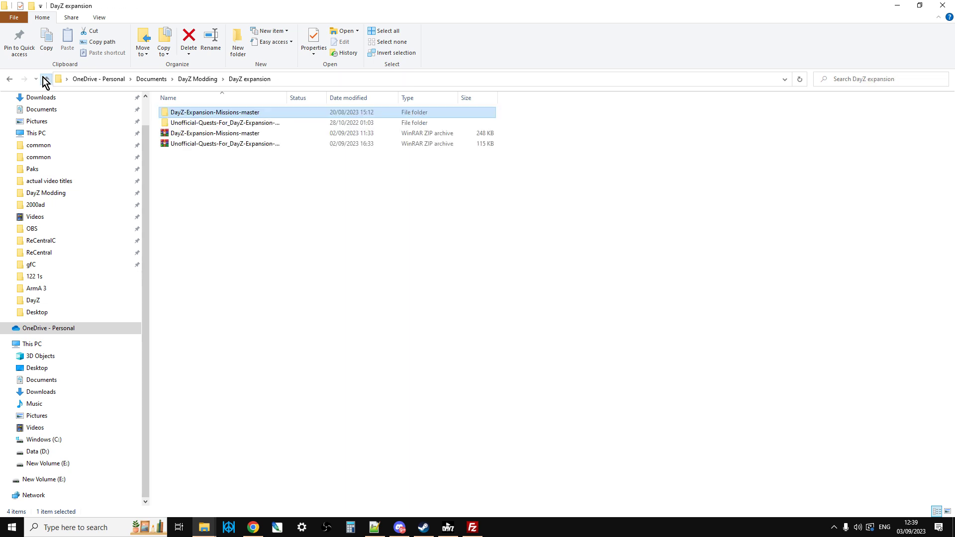
double_click(231, 115)
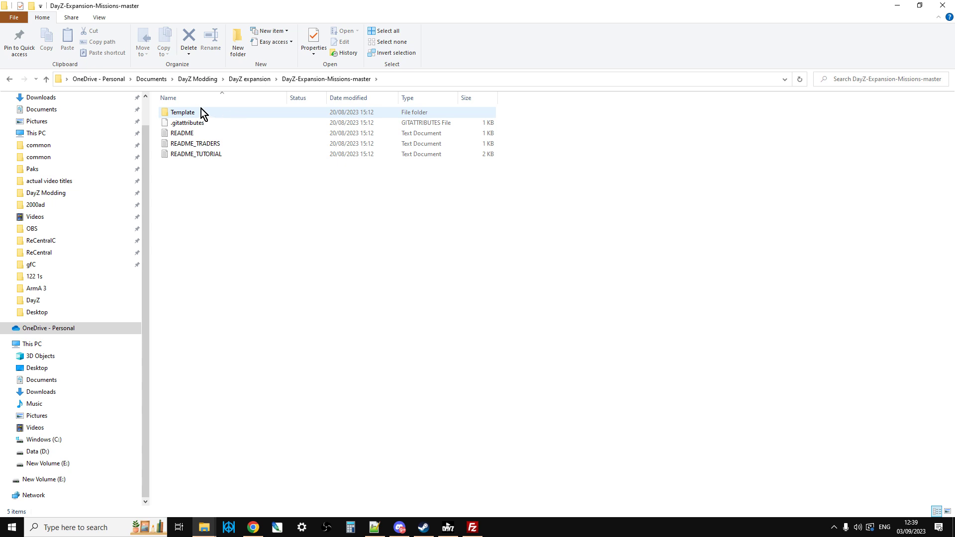
Step: Open the README file in Notepad++ and look through README_TRADERS.txt and README_TUTORIAL.txt
double_click(184, 134)
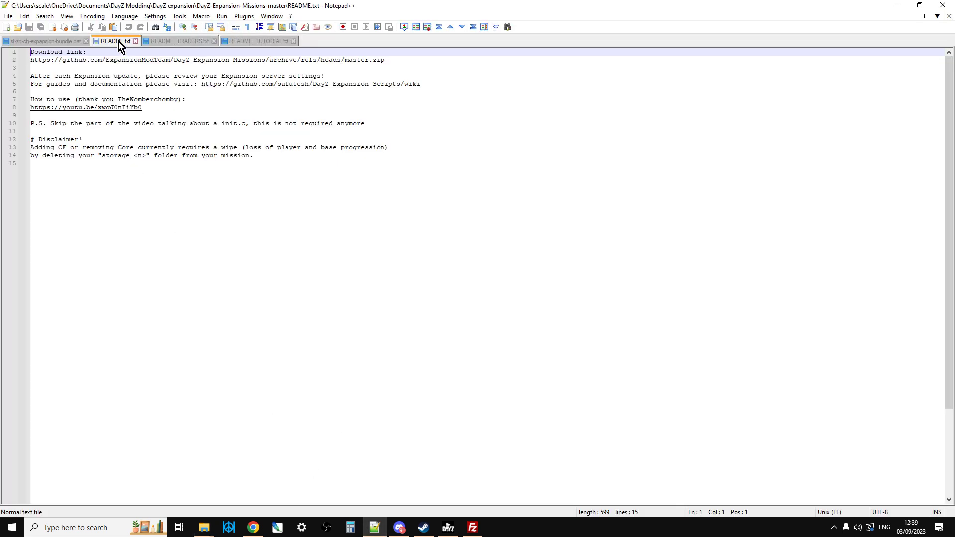
left_click(174, 38)
left_click(248, 41)
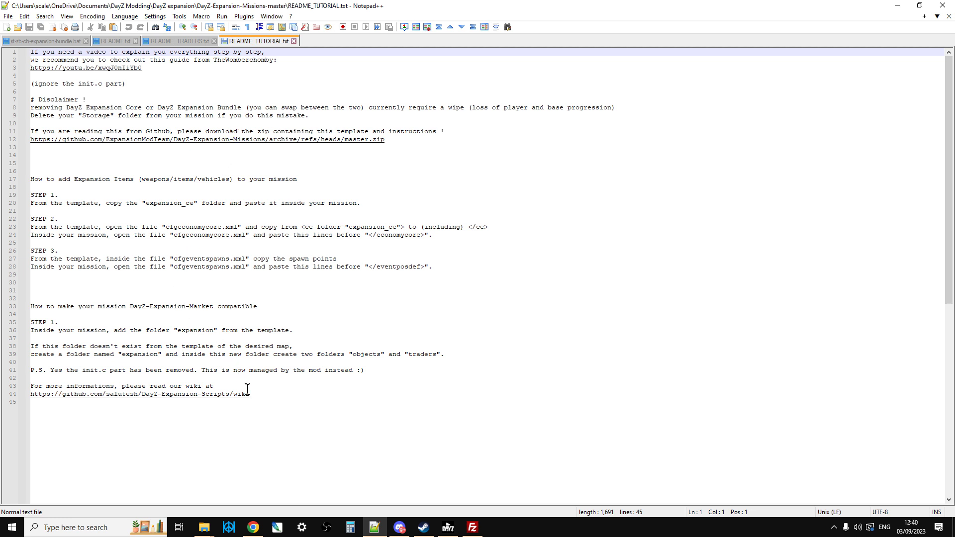
Step: Examine the README_TUTORIAL.txt instructions for making the mission market compatible and for adding Expansion items to it
left_click(269, 393)
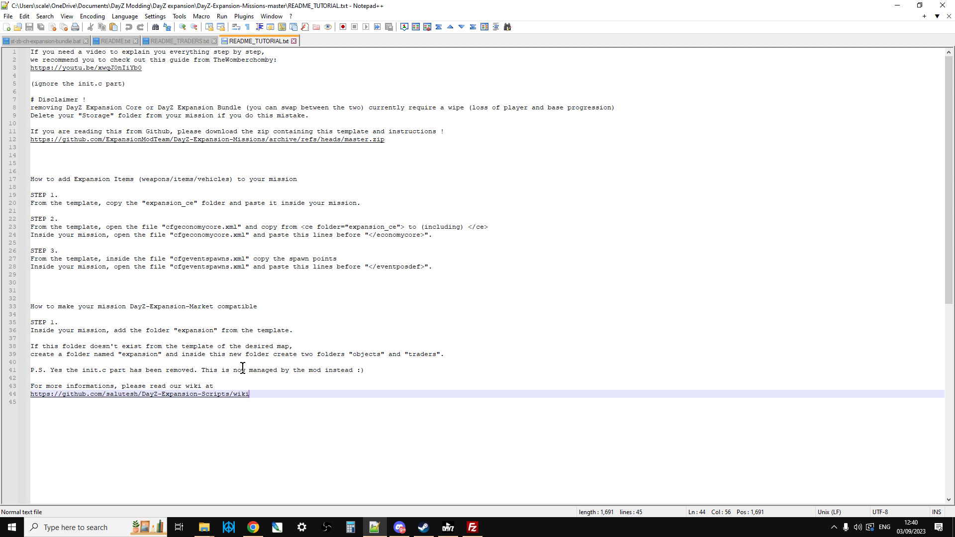
left_click(261, 385)
left_click(270, 346)
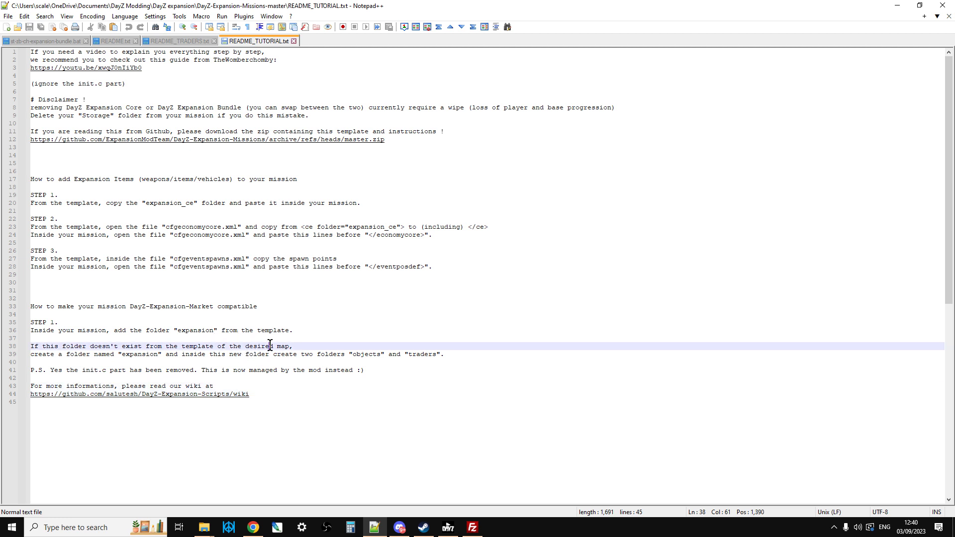
left_click(268, 387)
left_click(287, 331)
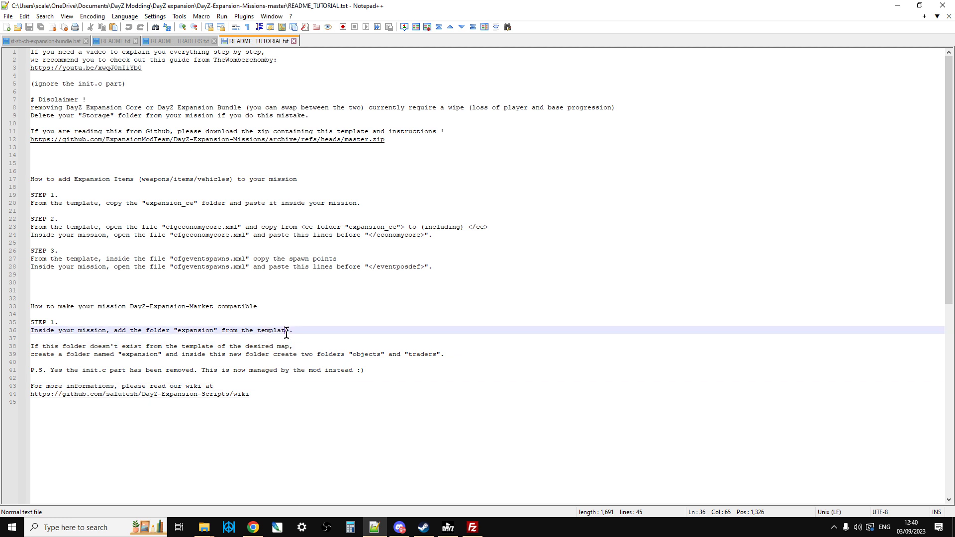
left_click(255, 258)
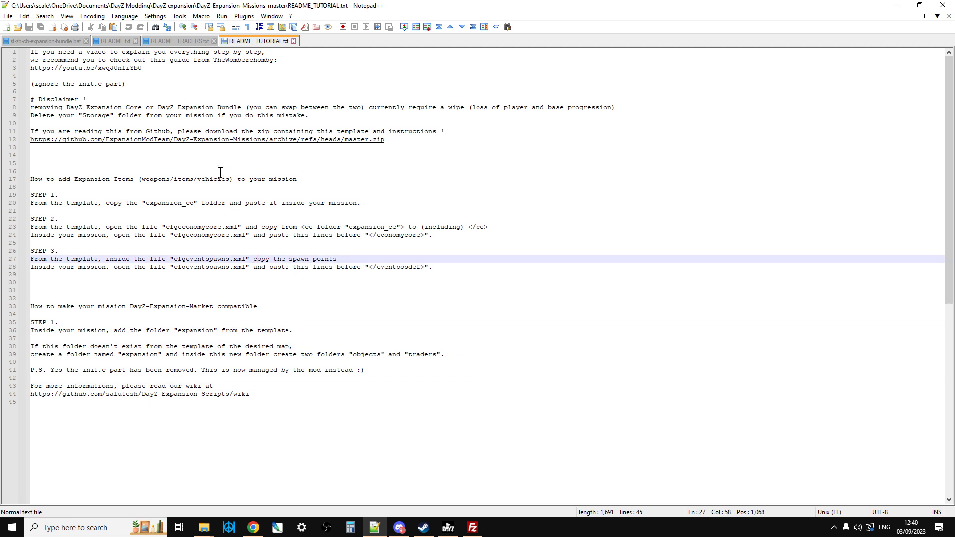
left_click(207, 194)
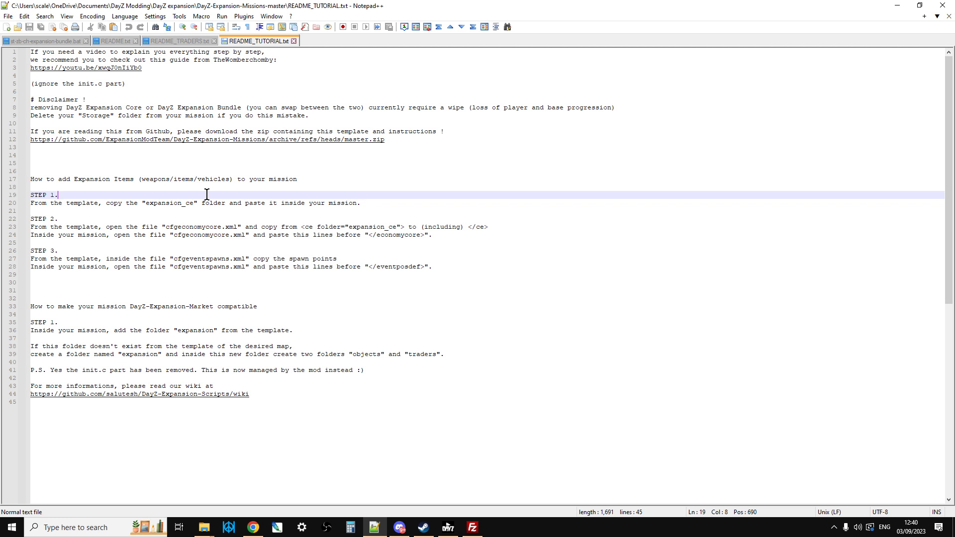
left_click(188, 204)
left_click(100, 203)
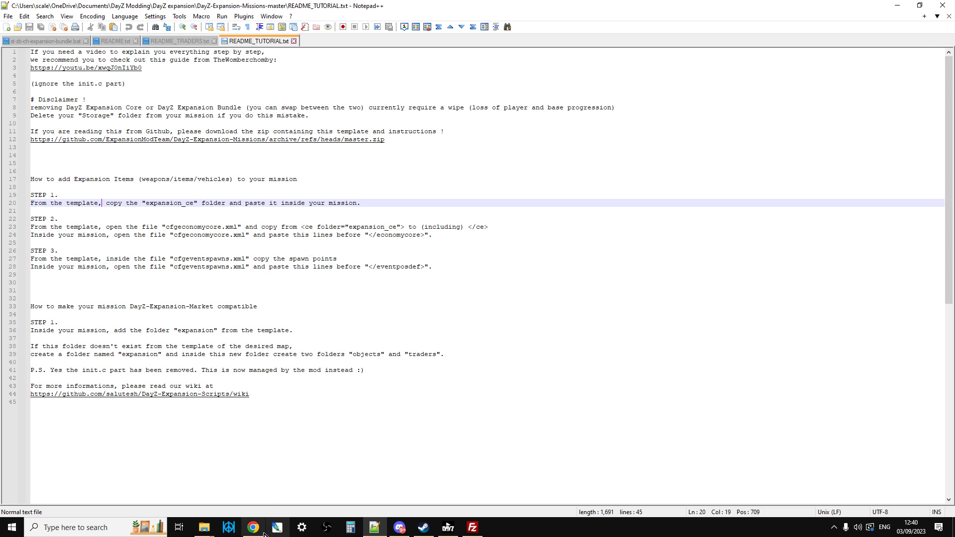
Step: Switch to File Explorer and copy the full path of the DayZ-Expansion-Missions-master folder
left_click(208, 530)
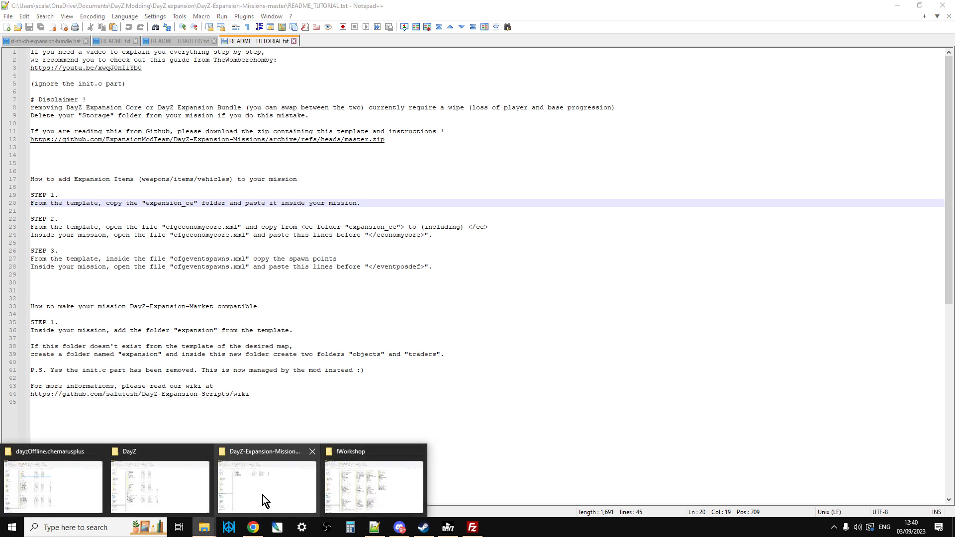
left_click(245, 480)
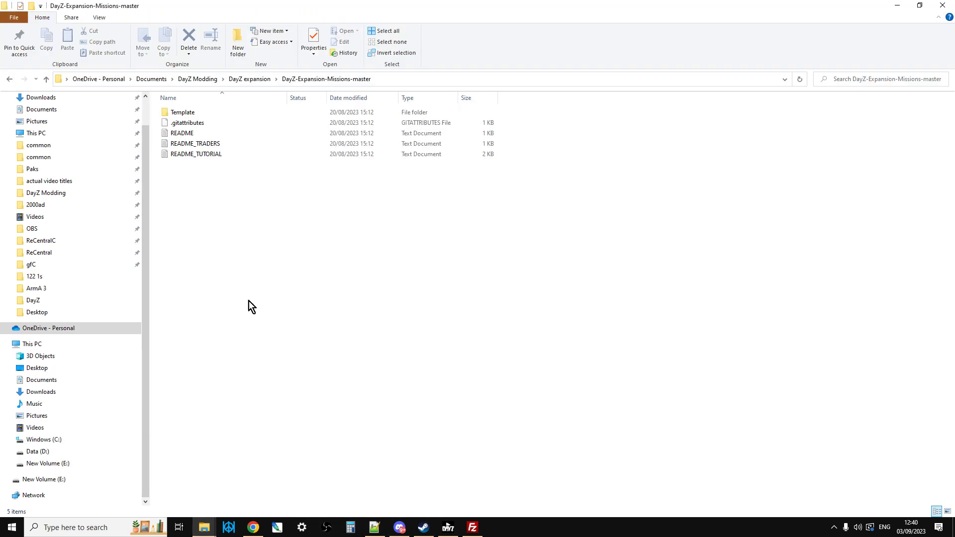
left_click(427, 79)
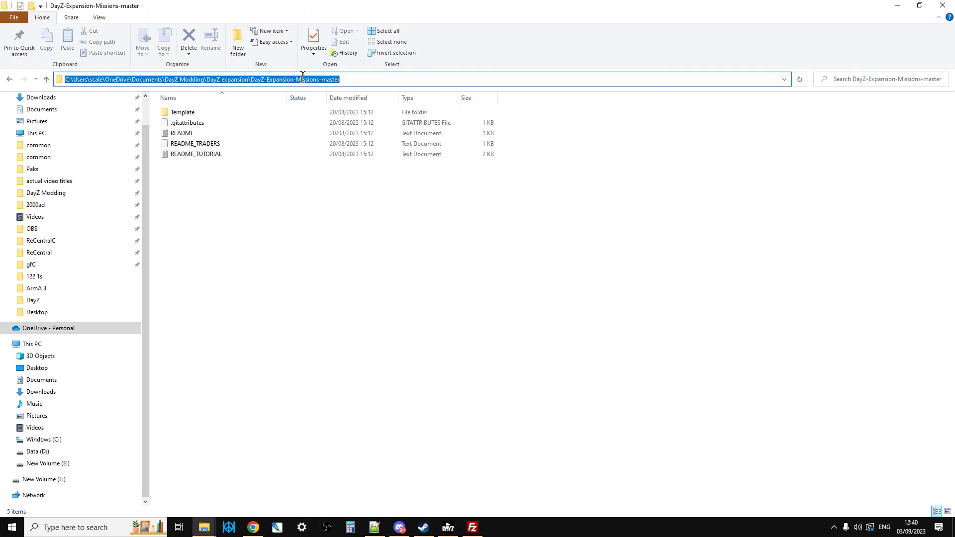
right_click(307, 77)
left_click(347, 109)
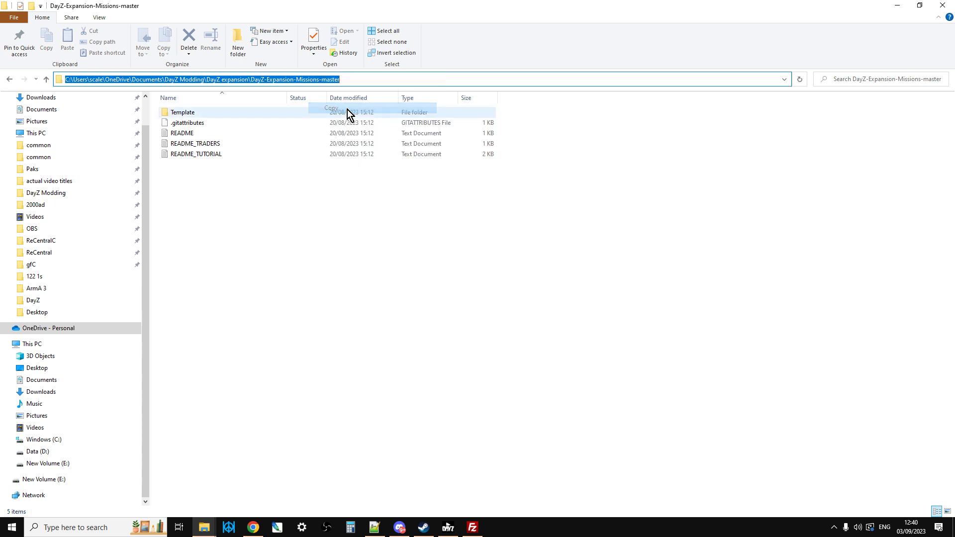
Step: Switch to FileZilla and set the local site to the copied DayZ-Expansion-Missions-master path
left_click(472, 527)
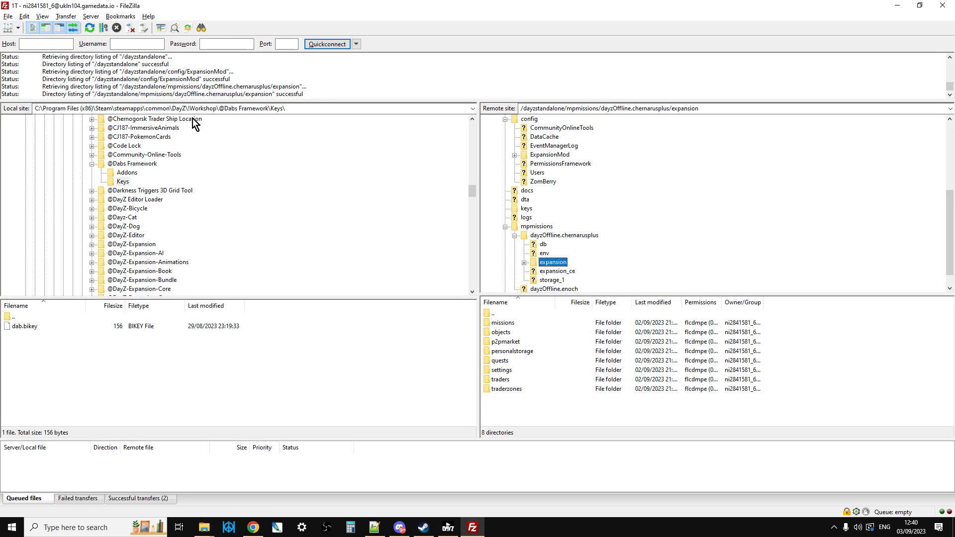
left_click(297, 108)
right_click(230, 105)
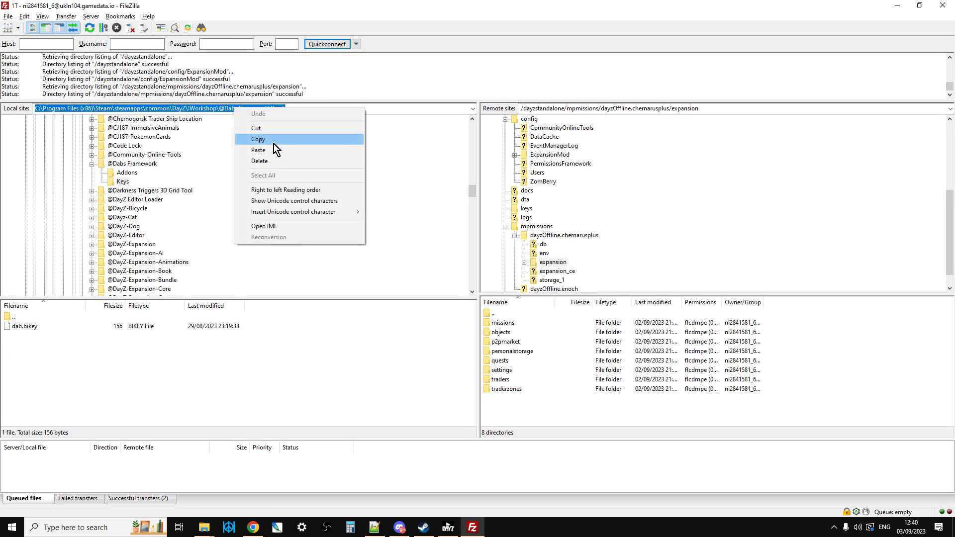
left_click(275, 145)
key("Return")
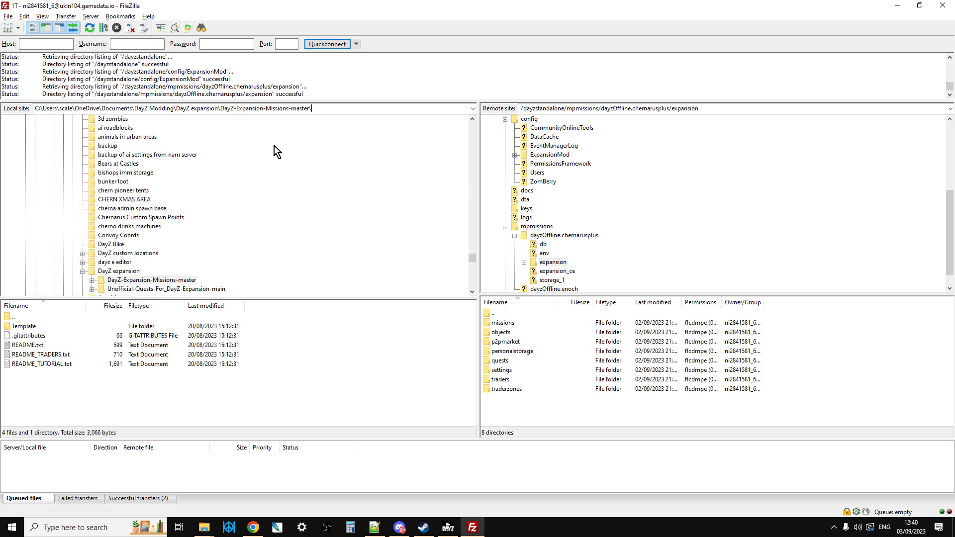
Step: Expand the local Template and Chernarus folders under DayZ-Expansion-Missions-master and open the expansion_ce folder
scroll(234, 162, "down", 2)
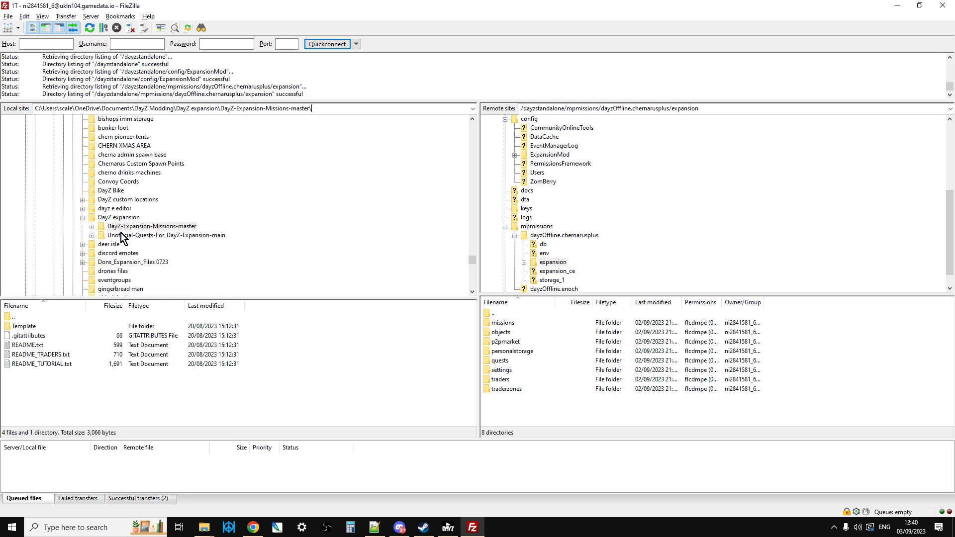
left_click(92, 228)
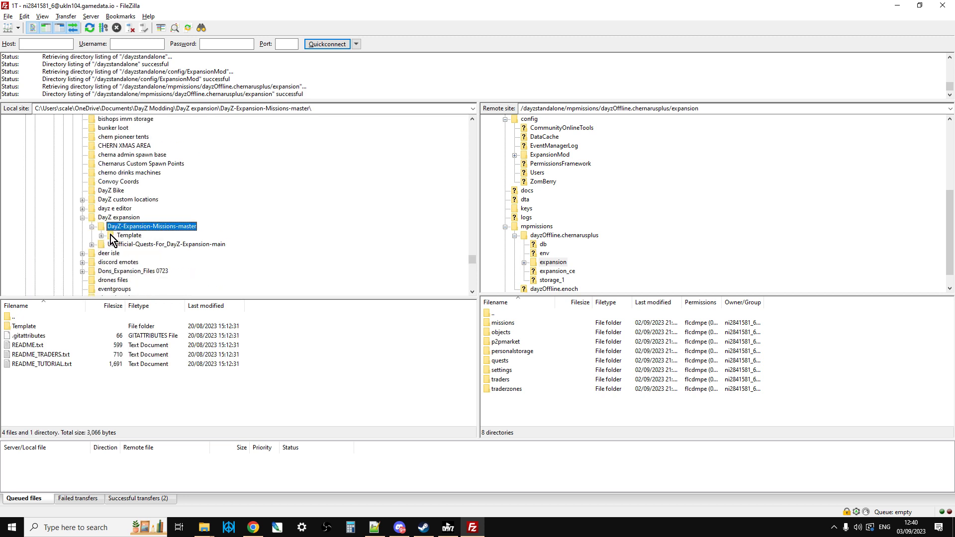
left_click(102, 236)
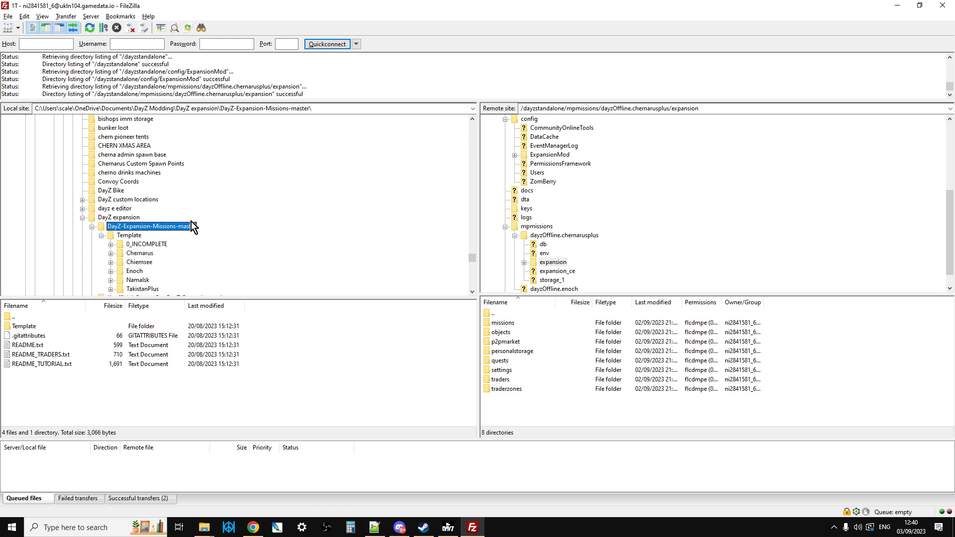
scroll(191, 222, "down", 1)
scroll(196, 221, "down", 1)
scroll(196, 221, "down", 1)
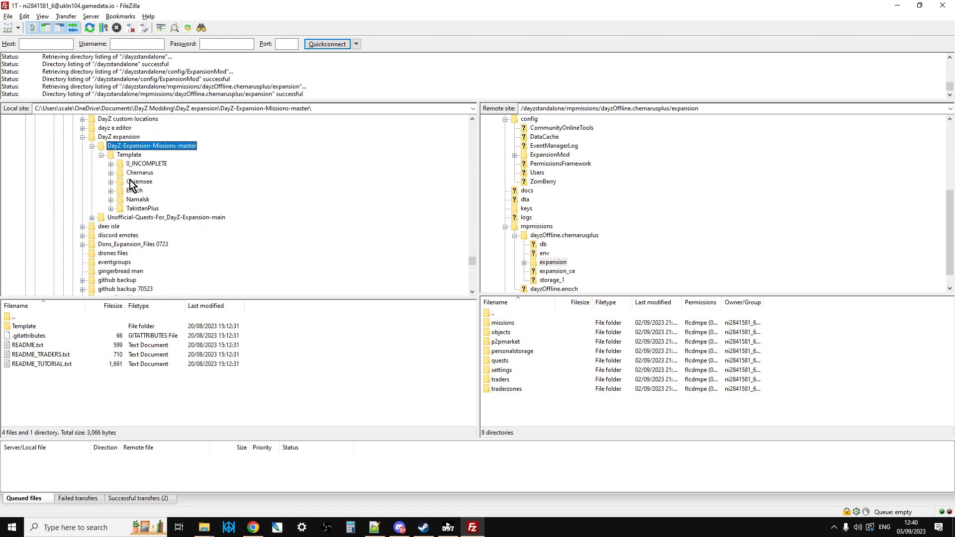
left_click(110, 173)
left_click(131, 191)
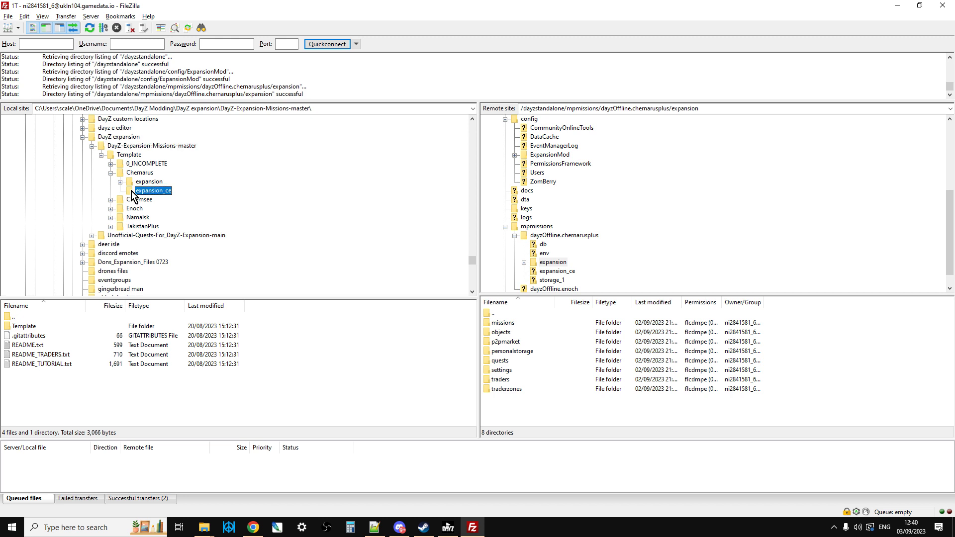
Step: Open the server's mpmissions/dayzOffline.chernarusplus folder and bring up the upload options for the local expansion_ce folder
left_click(541, 226)
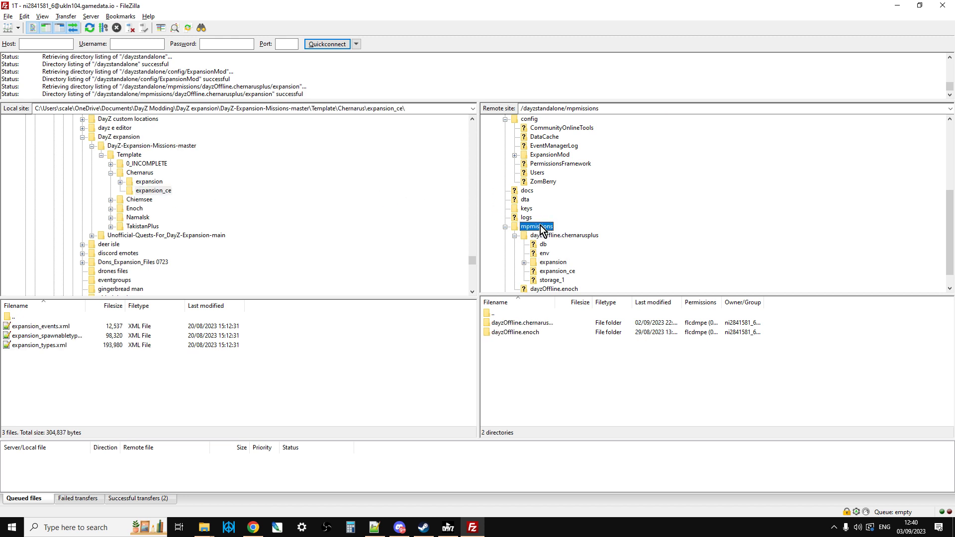
left_click(541, 237)
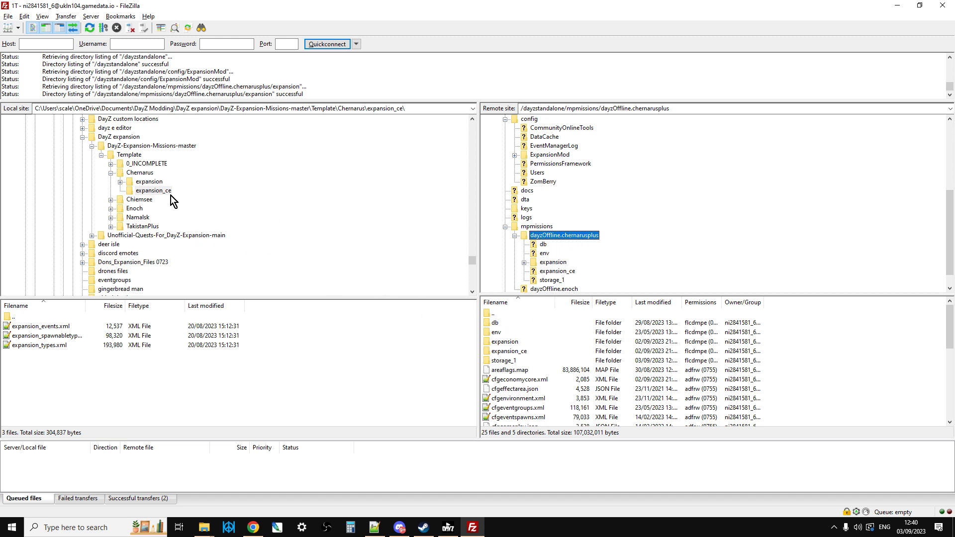
left_click(151, 191)
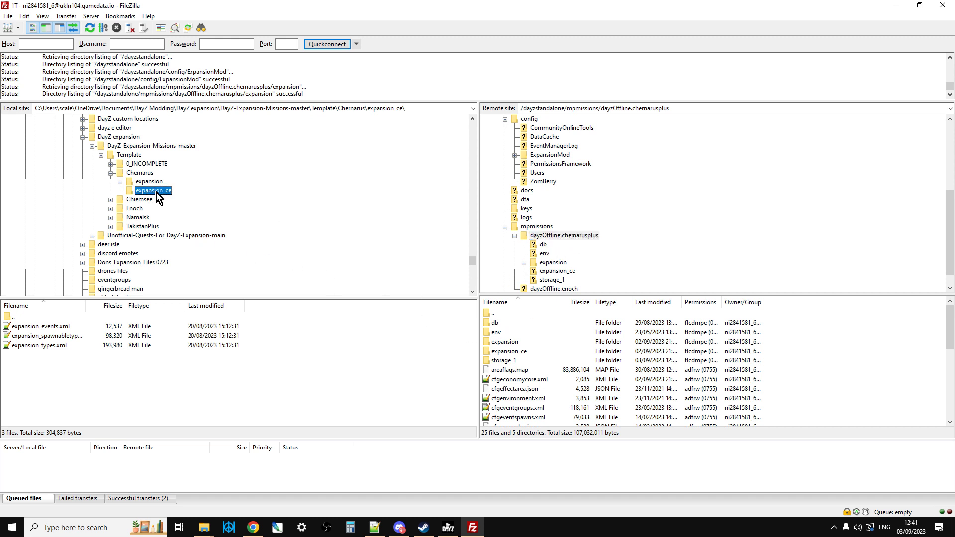
right_click(156, 192)
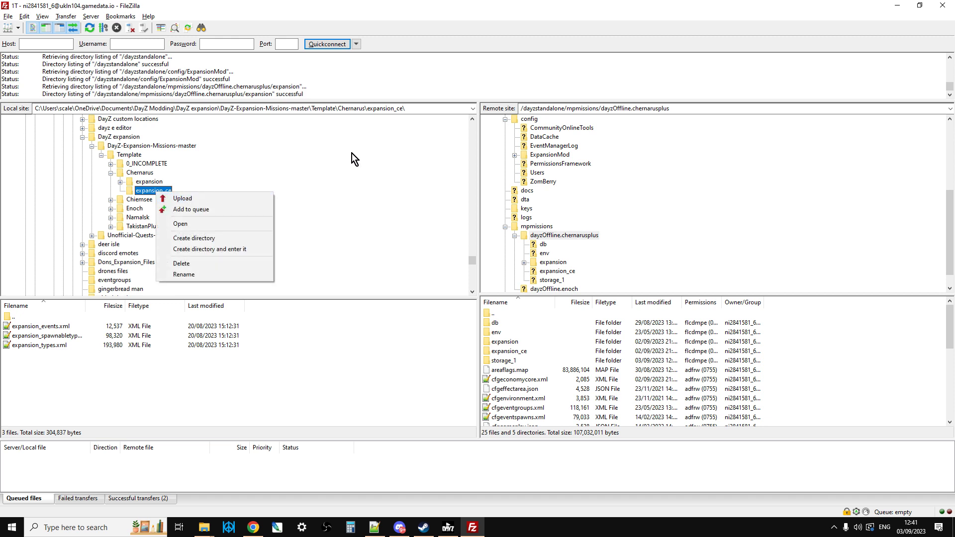
Step: View the files in the server's expansion_ce folder and return to the dayzOffline.chernarusplus folder
left_click(556, 273)
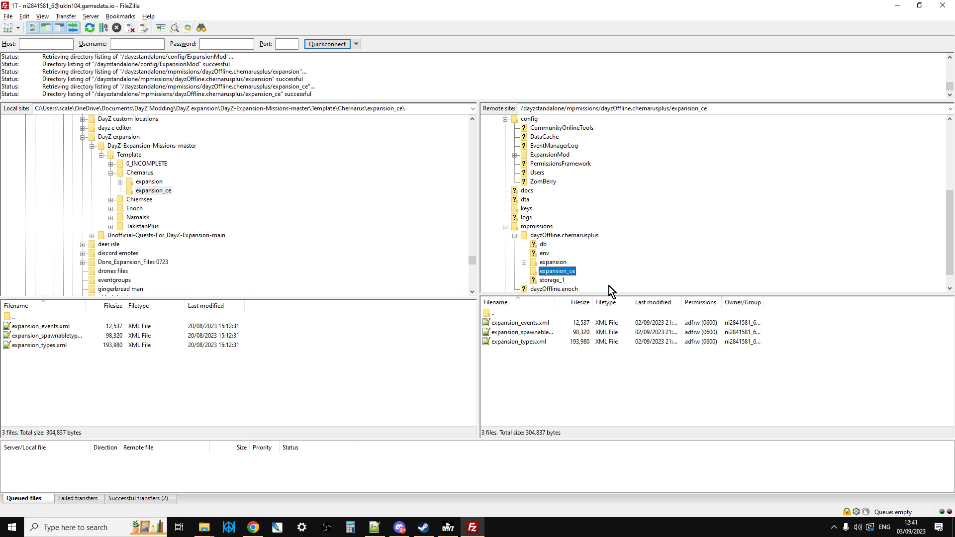
left_click(515, 237)
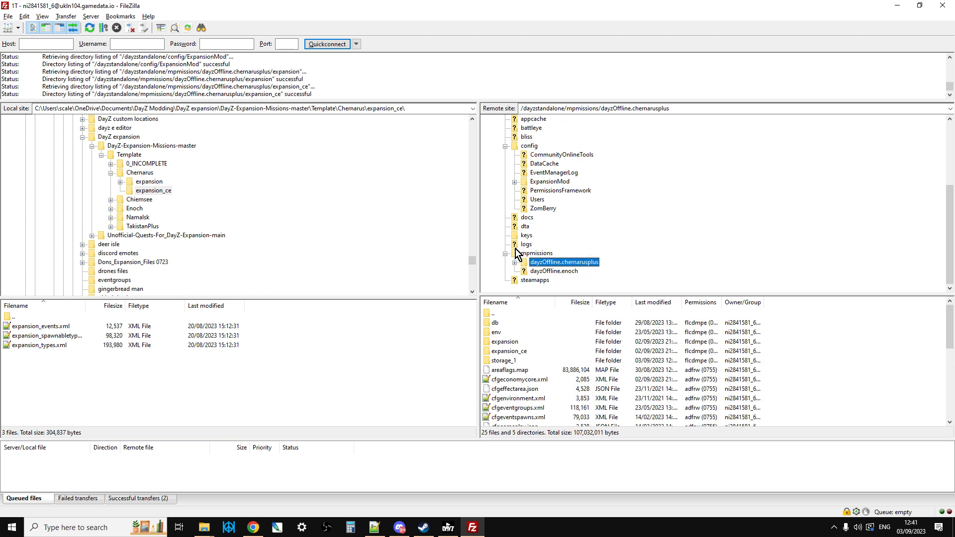
left_click(515, 262)
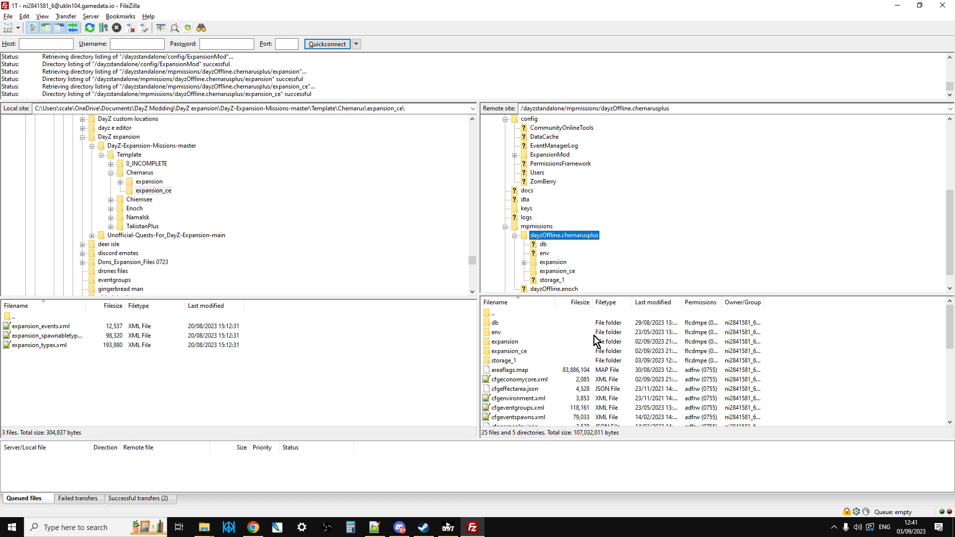
Step: Switch to Notepad++ and read Step 2 of README_TUTORIAL.txt on merging cfgeconomycore.xml into the mission
left_click(375, 527)
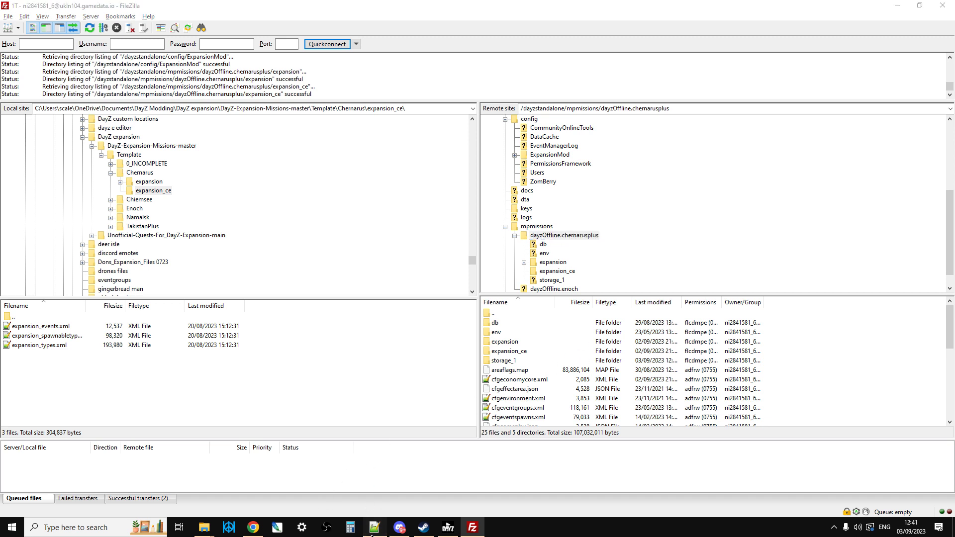
left_click(245, 267)
left_click(81, 236)
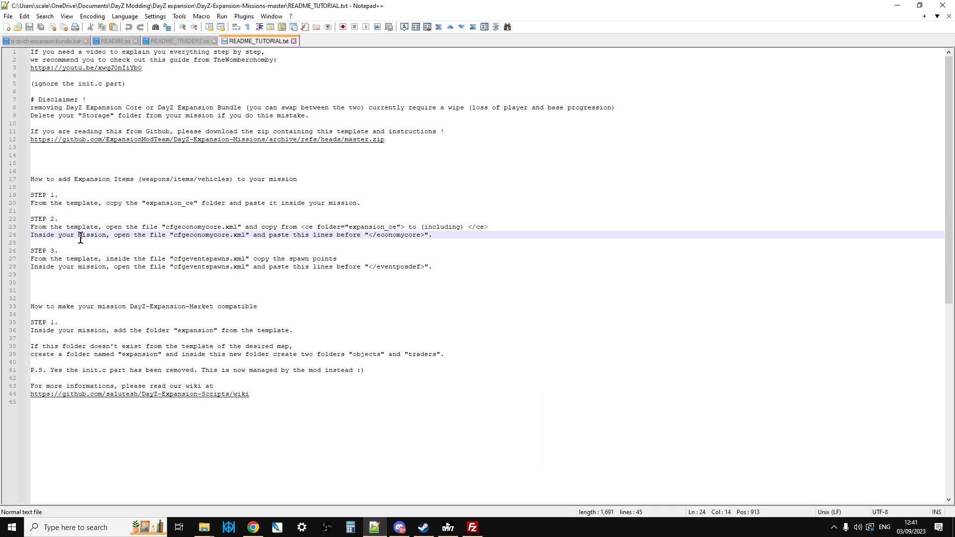
left_click(177, 229)
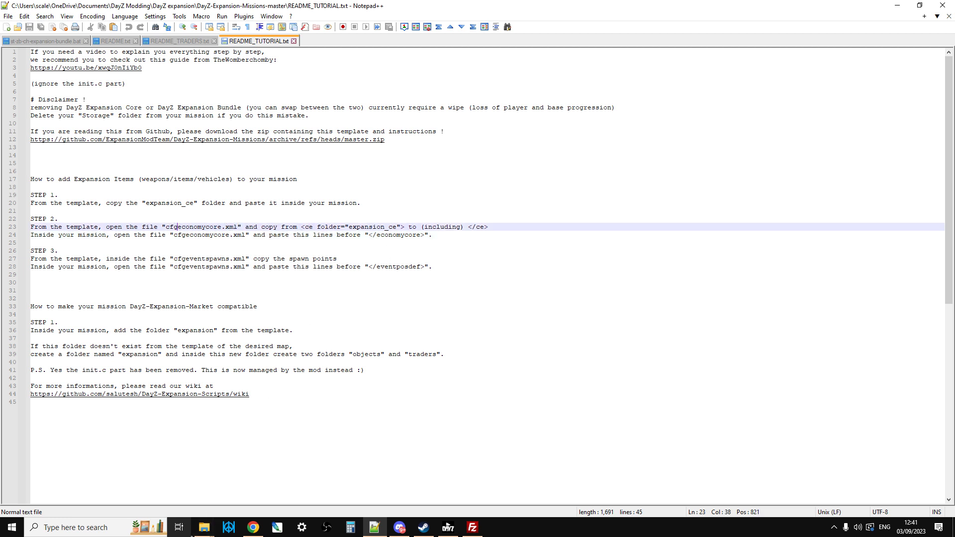
Step: From File Explorer, open the Chernarus template's cfgeconomycore.xml in Notepad++ and highlight the block between its copy markers
left_click(194, 535)
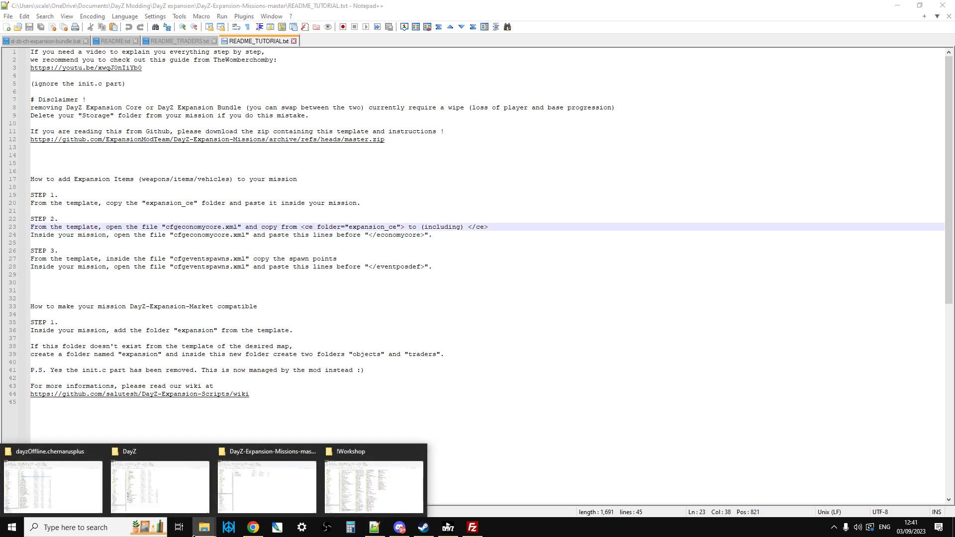
left_click(239, 497)
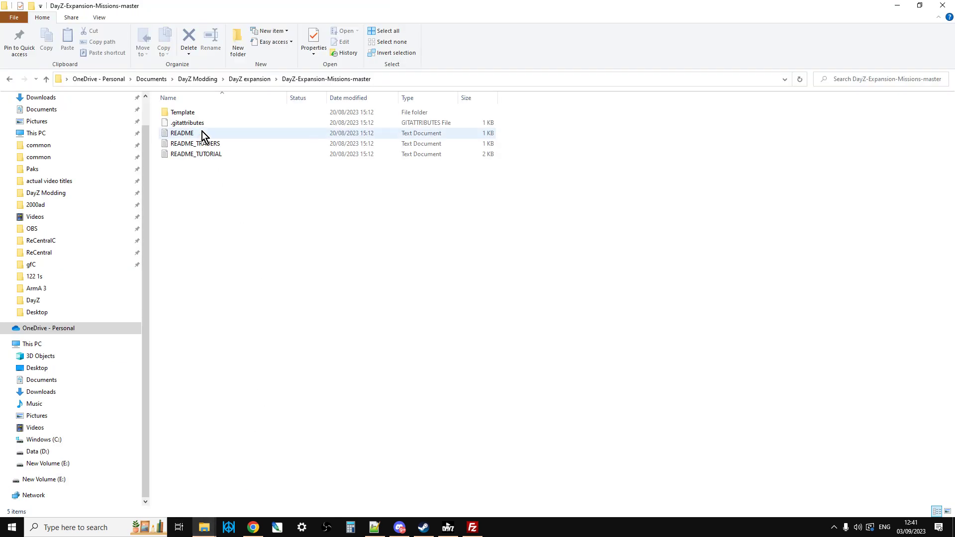
double_click(183, 113)
left_click(187, 125)
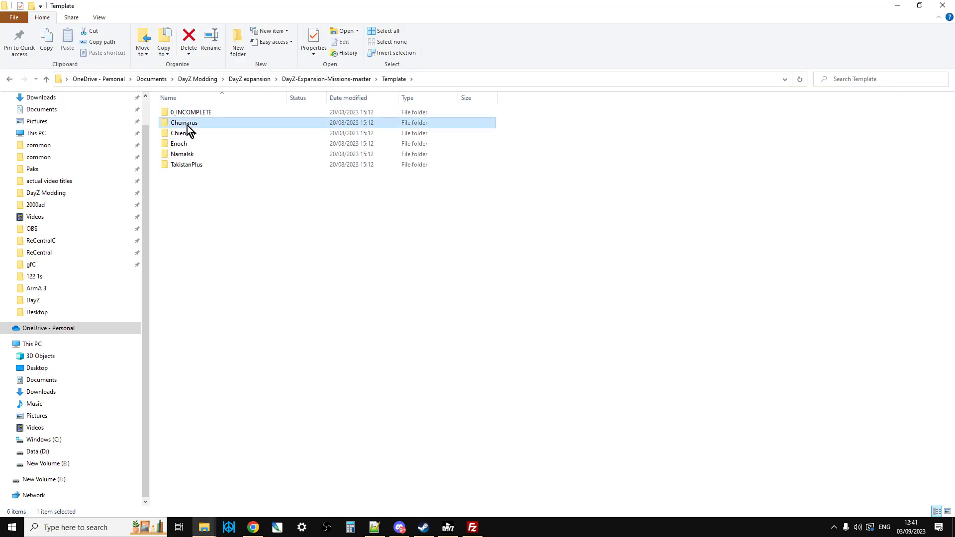
double_click(187, 126)
left_click(194, 132)
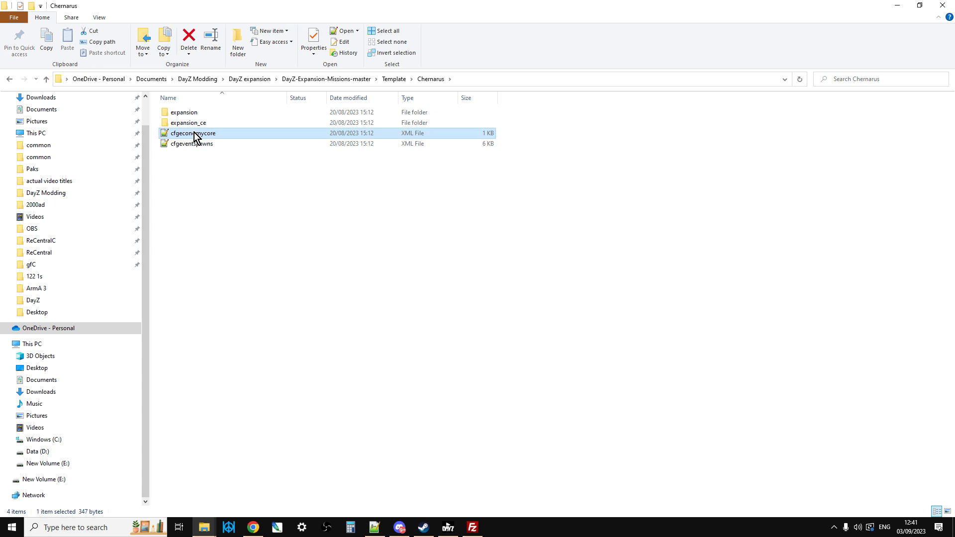
right_click(194, 132)
left_click(236, 172)
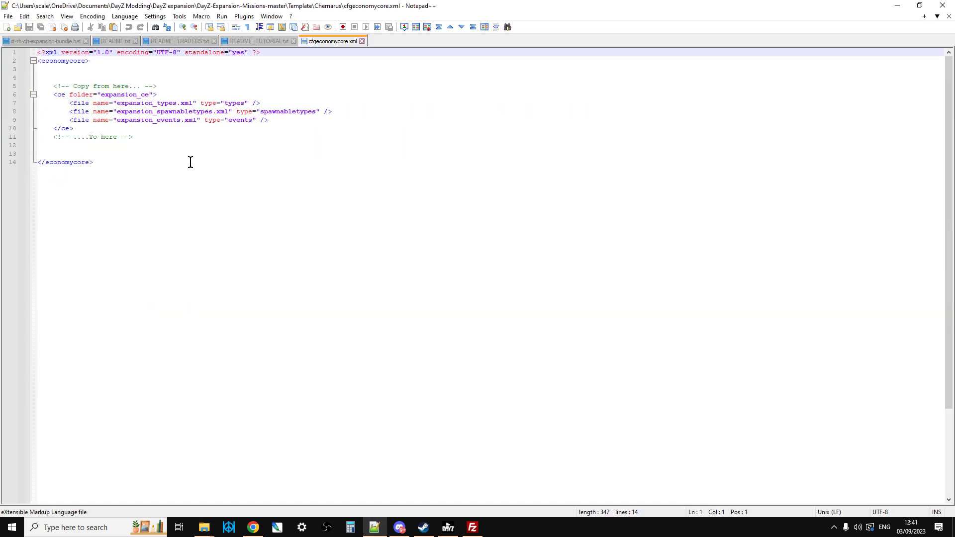
left_click_drag(38, 85, 164, 132)
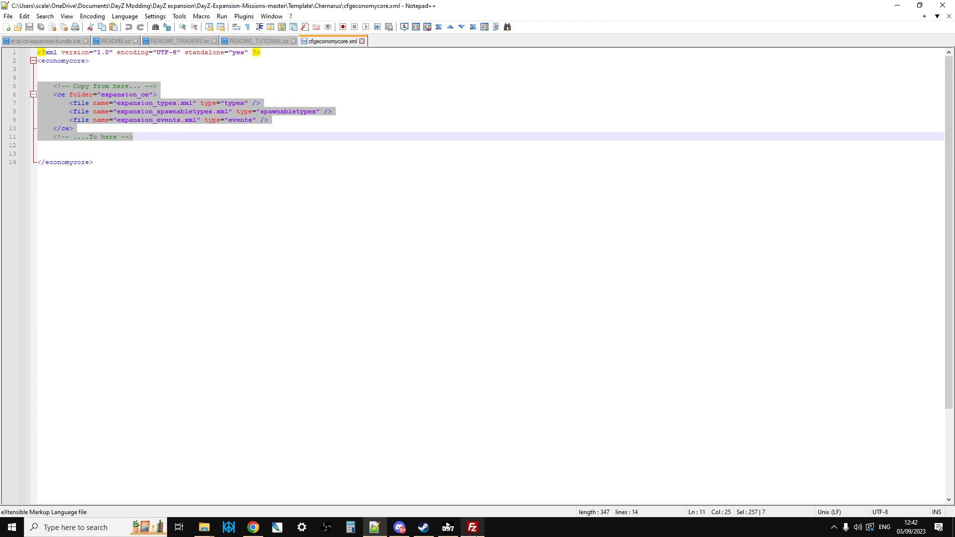
Step: Switch to FileZilla and open the server's cfgeconomycore.xml from dayzOffline.chernarusplus for editing
left_click(508, 460)
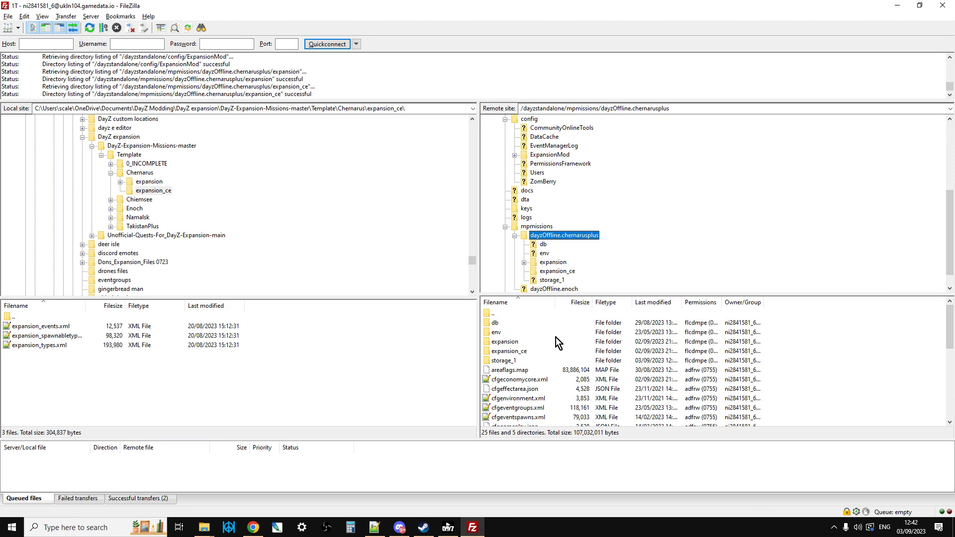
left_click(526, 379)
right_click(526, 380)
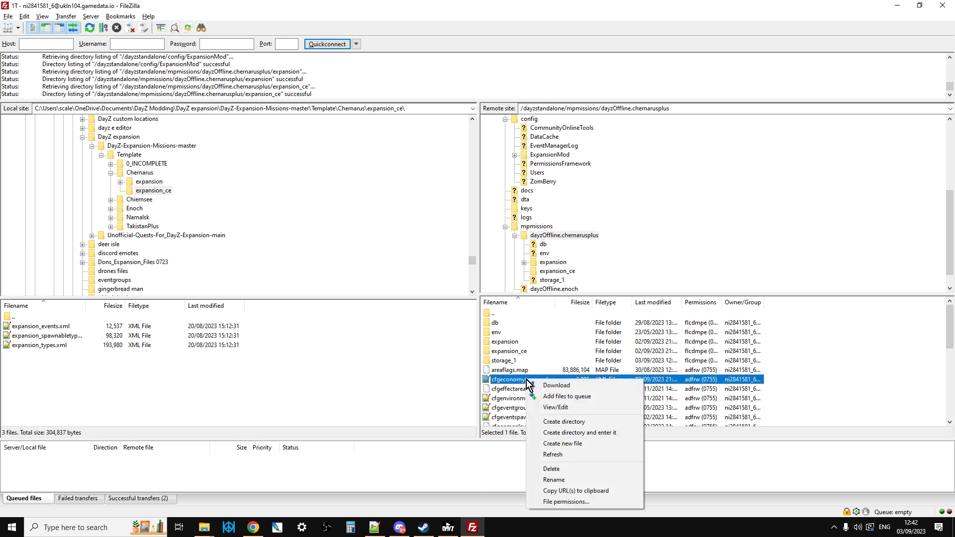
left_click(558, 407)
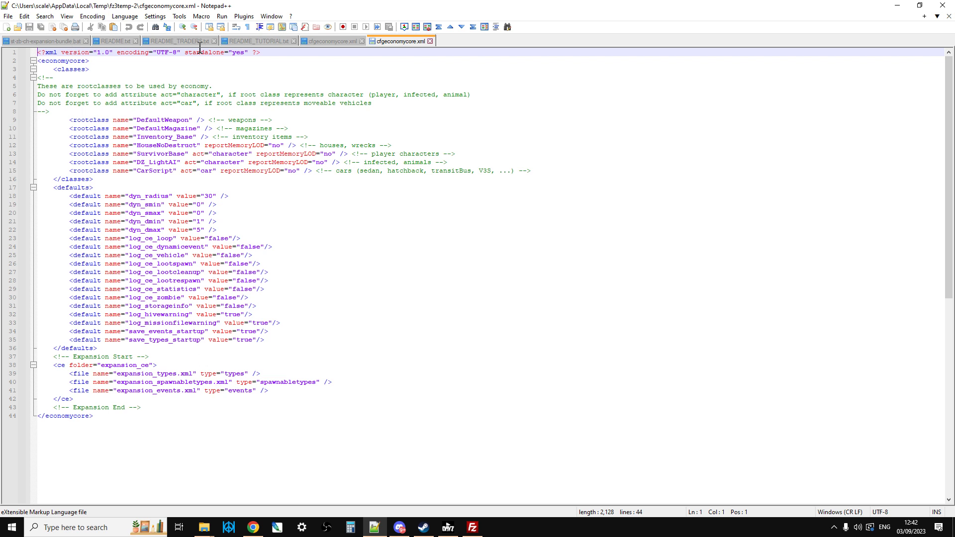
Step: Copy the expansion_ce block, including its marker comments, from the template's cfgeconomycore.xml
left_click(332, 41)
left_click(153, 146)
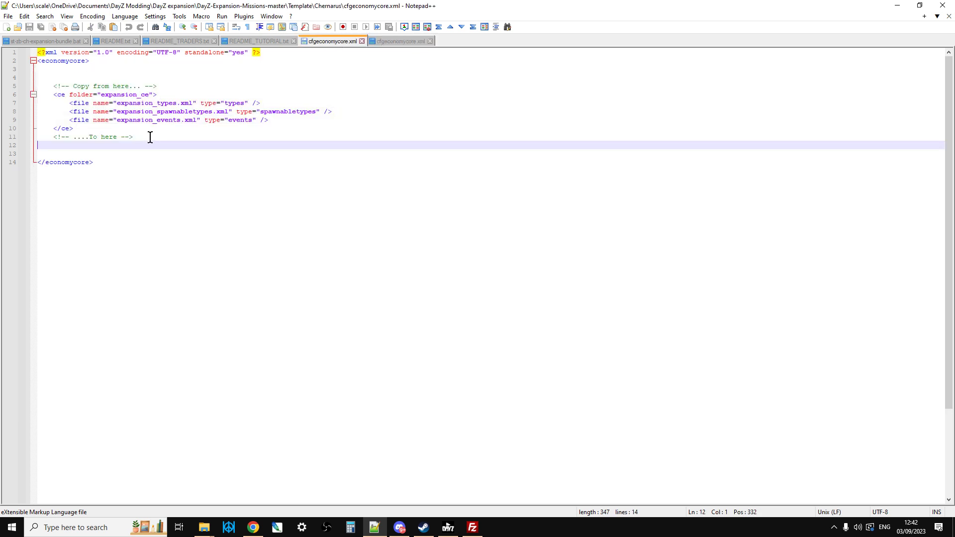
left_click_drag(149, 137, 53, 86)
right_click(85, 100)
left_click(126, 119)
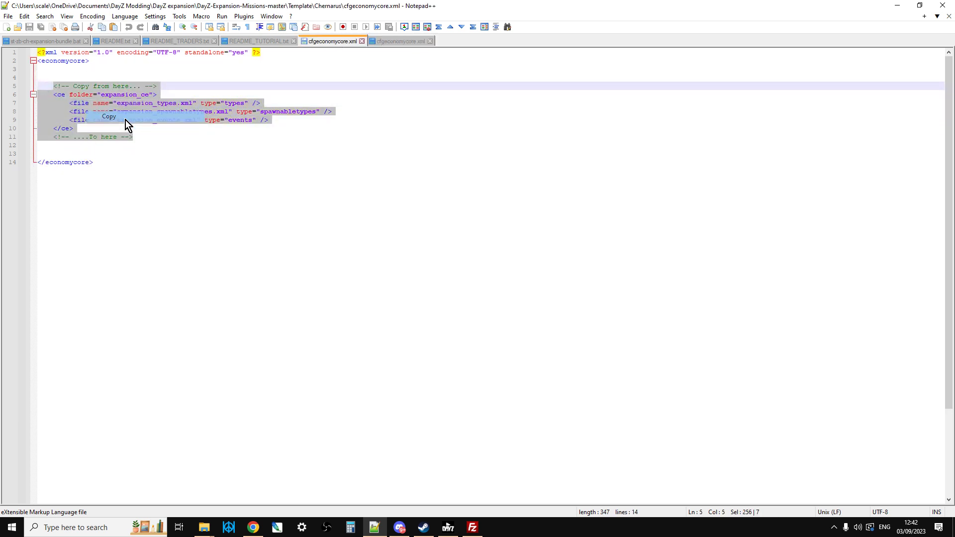
Step: Replace the Expansion block in the server's cfgeconomycore.xml with the copied block, and upload the saved file to the server through FileZilla
left_click(402, 42)
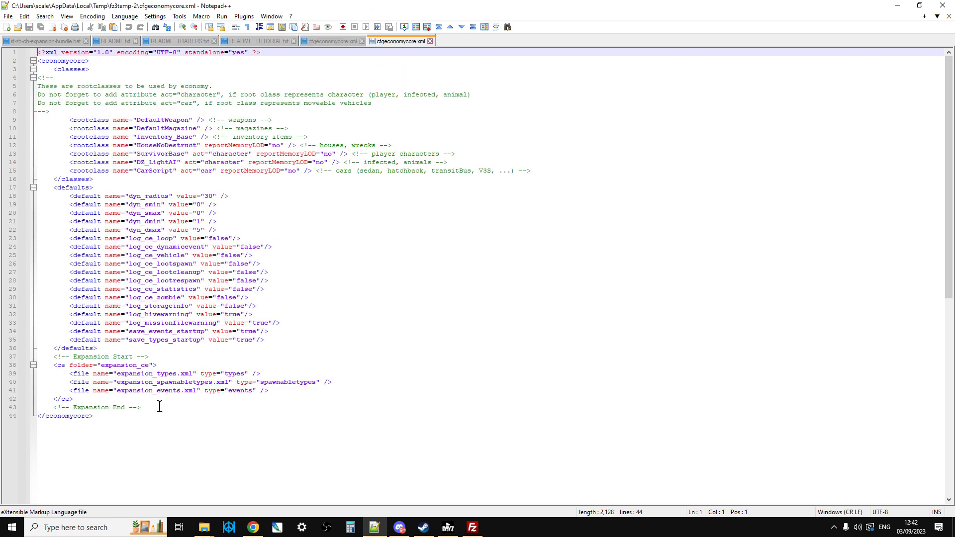
left_click_drag(158, 407, 50, 358)
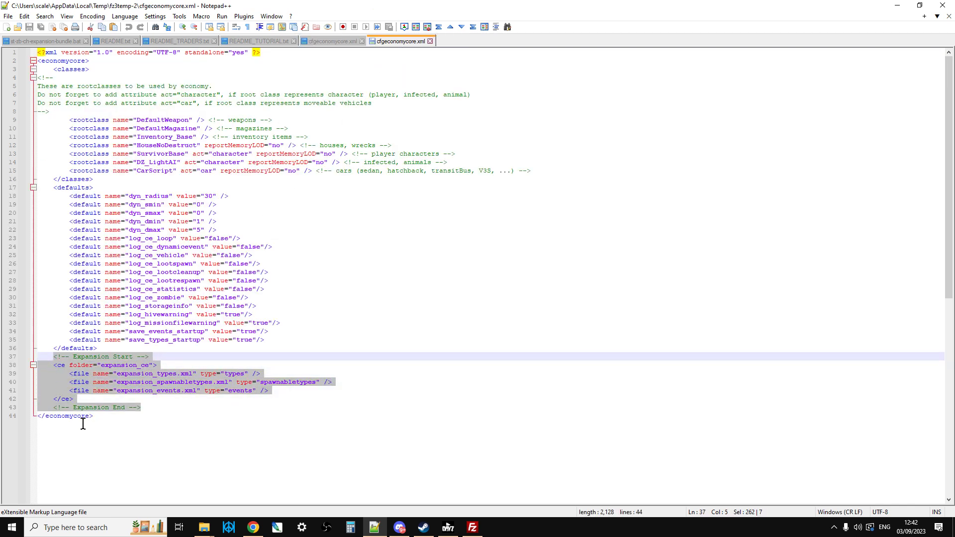
right_click(91, 383)
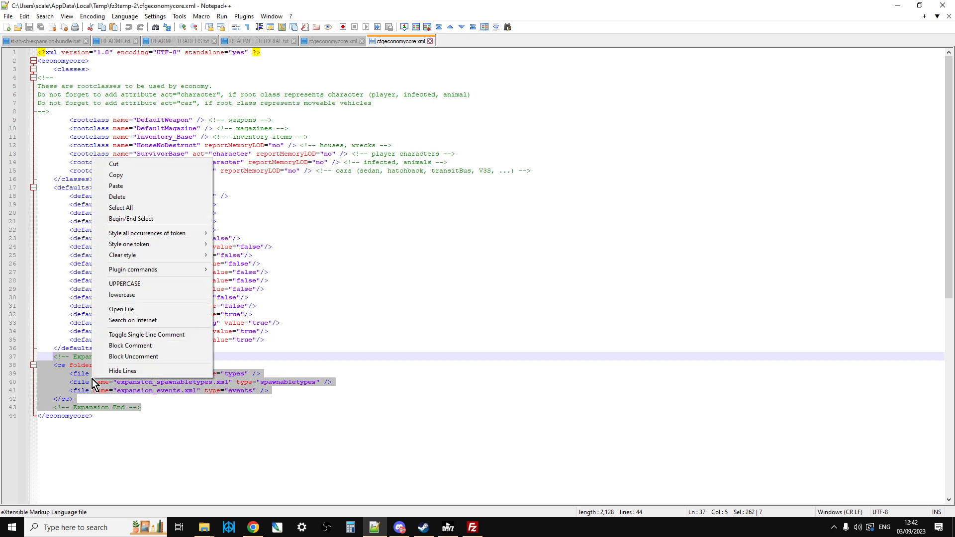
left_click(125, 187)
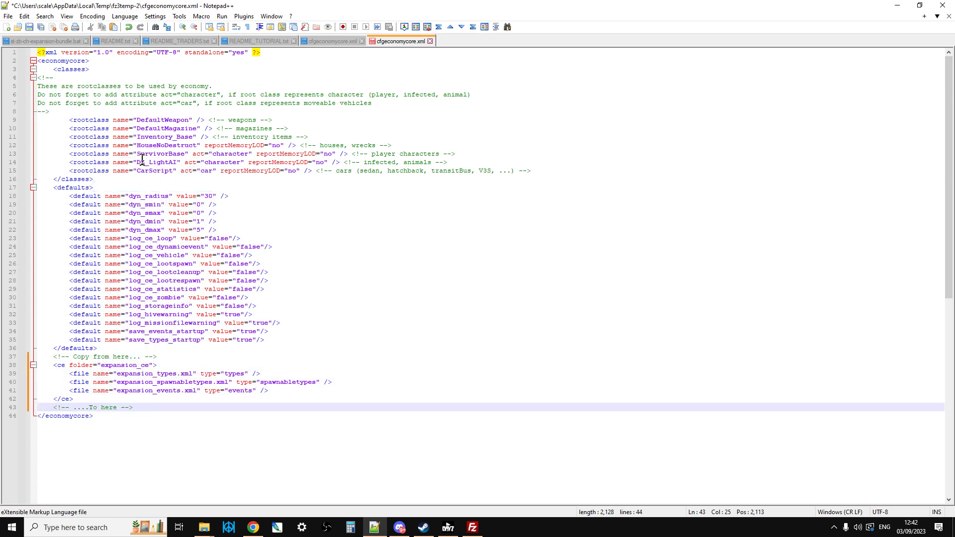
left_click(29, 27)
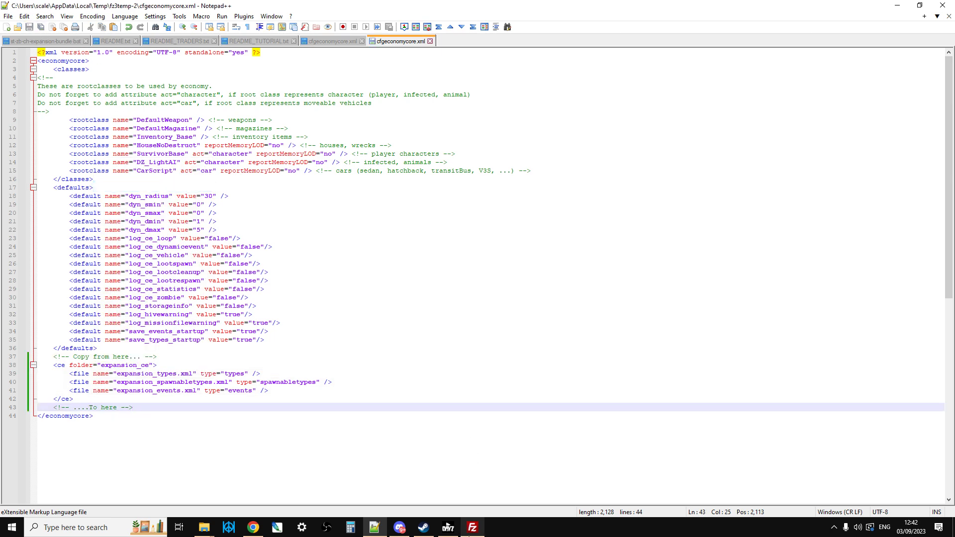
left_click(472, 527)
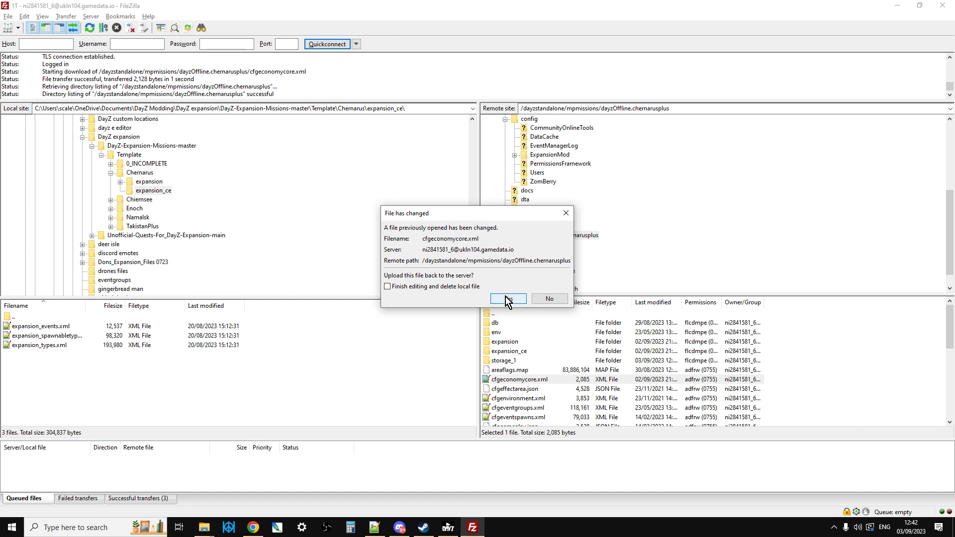
left_click(506, 299)
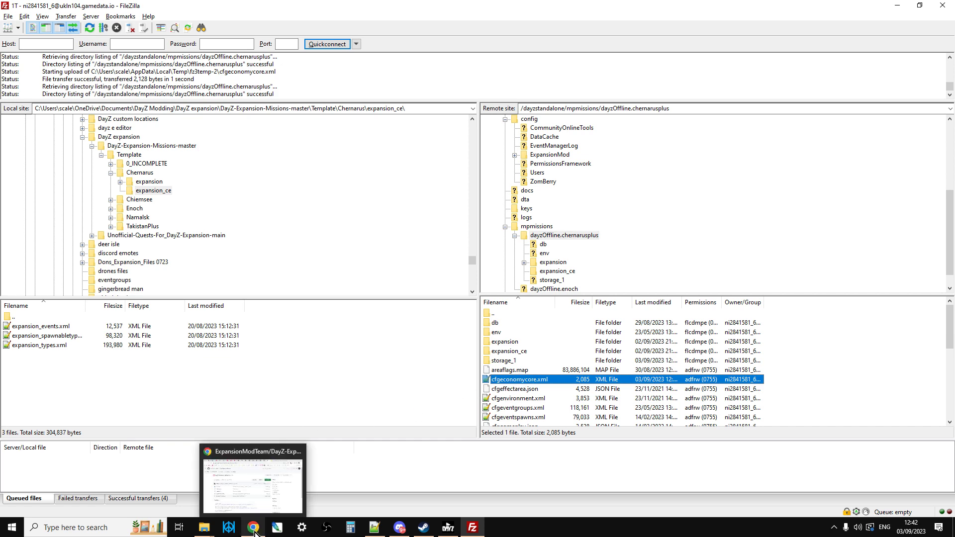
Step: Switch to Notepad++ and read Step 3 of README_TUTORIAL.txt on merging the cfgeventspawns.xml spawn points
left_click(379, 529)
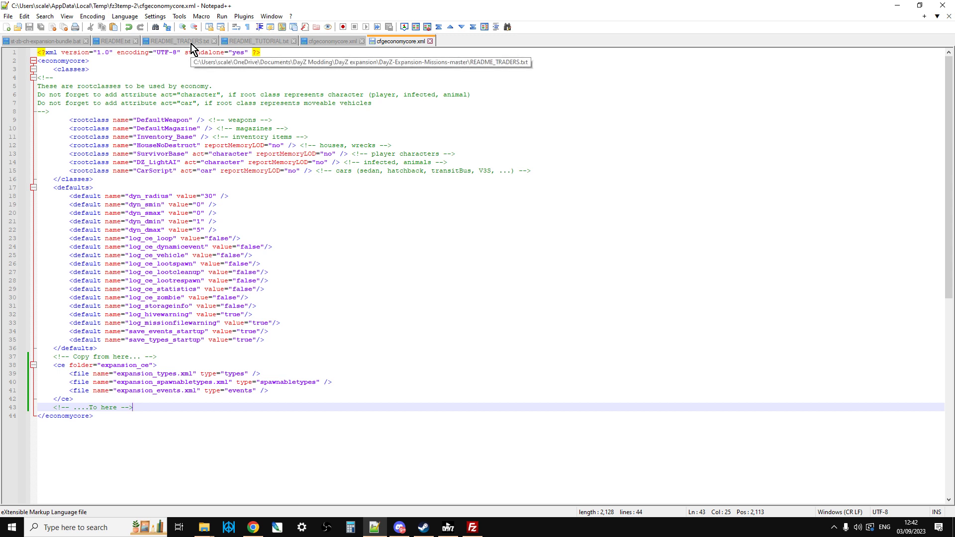
left_click(254, 40)
left_click(183, 268)
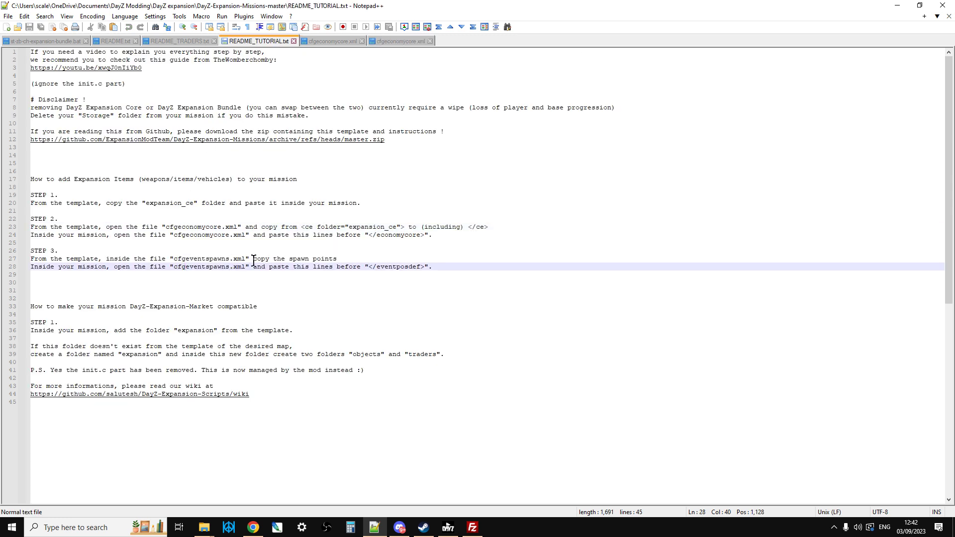
left_click(184, 282)
left_click(217, 267)
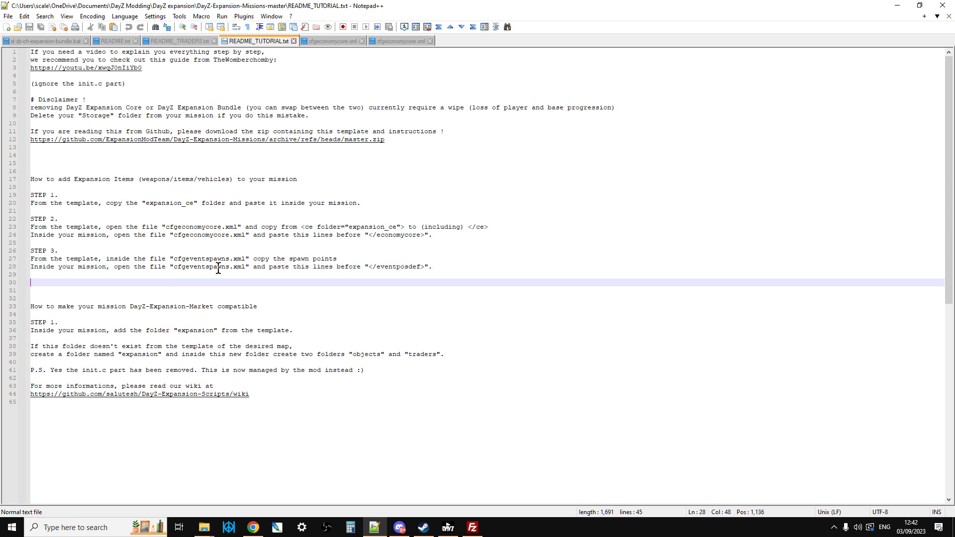
Step: From File Explorer, open the Chernarus template's cfgeventspawns.xml in Notepad++ and look over its vehicle spawn entries
mouse_move(199, 532)
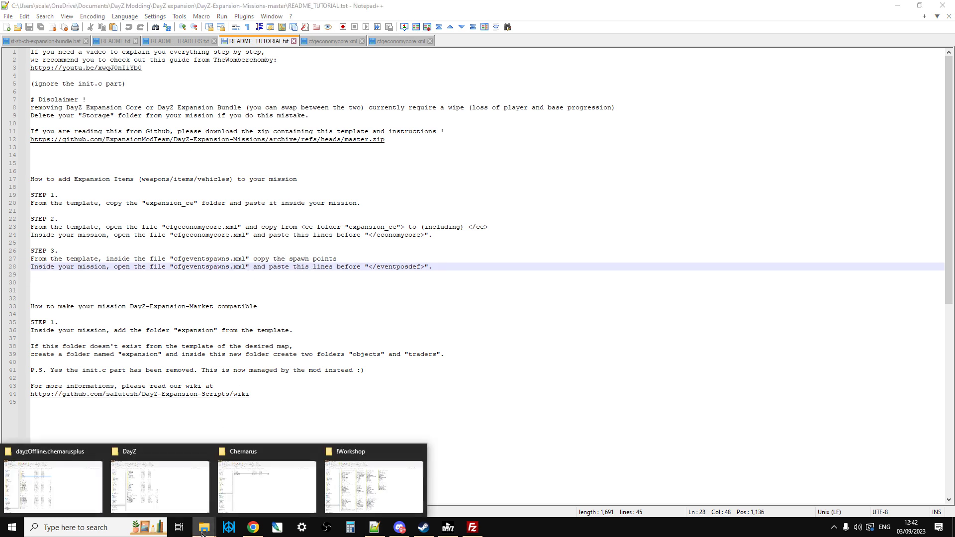
left_click(282, 490)
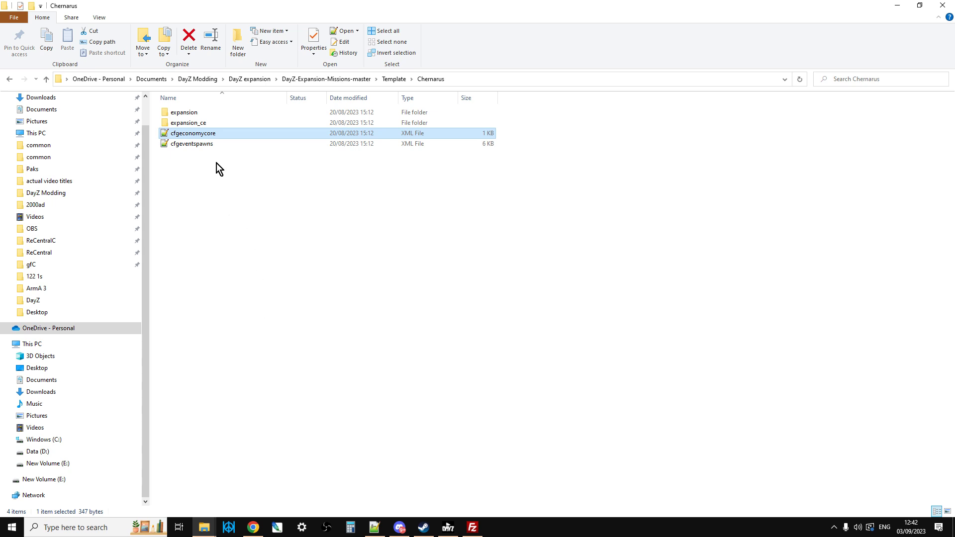
left_click(199, 145)
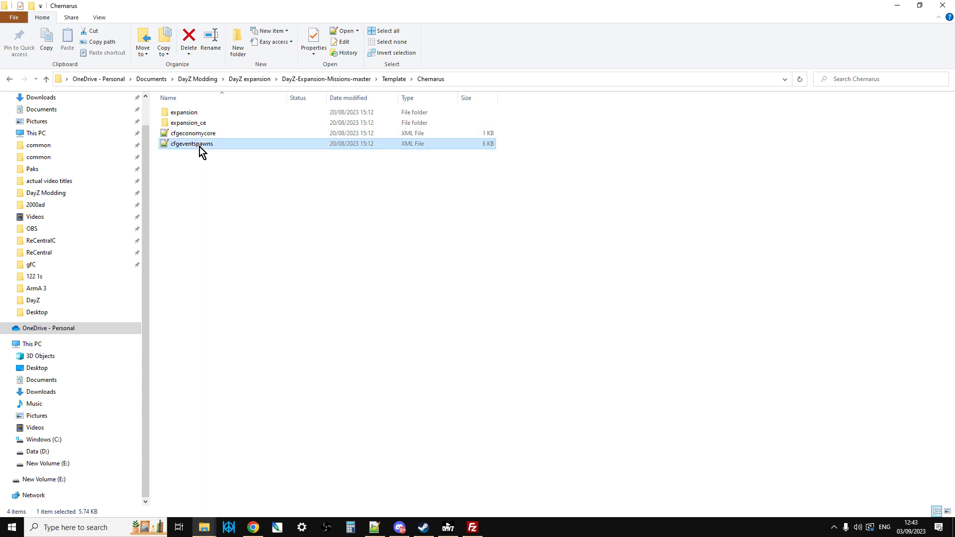
right_click(199, 147)
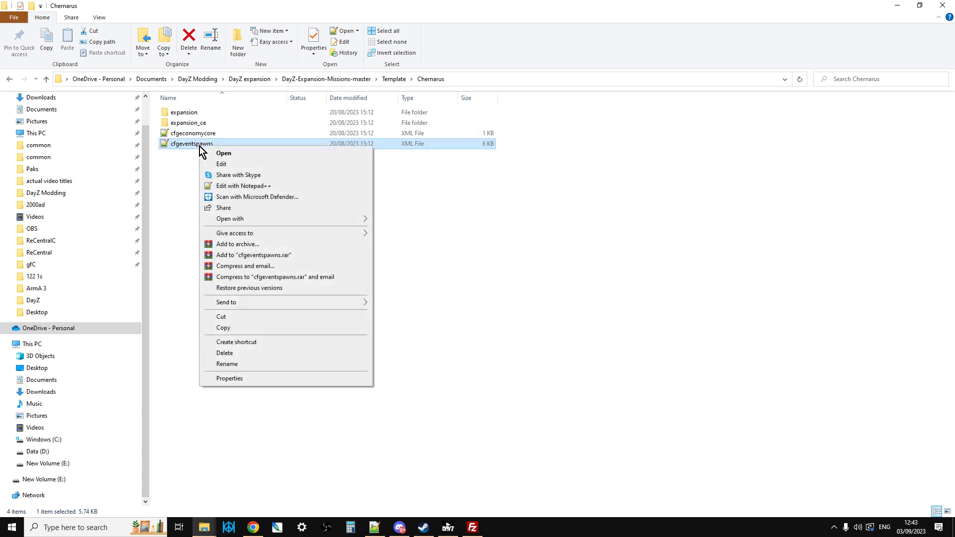
left_click(241, 188)
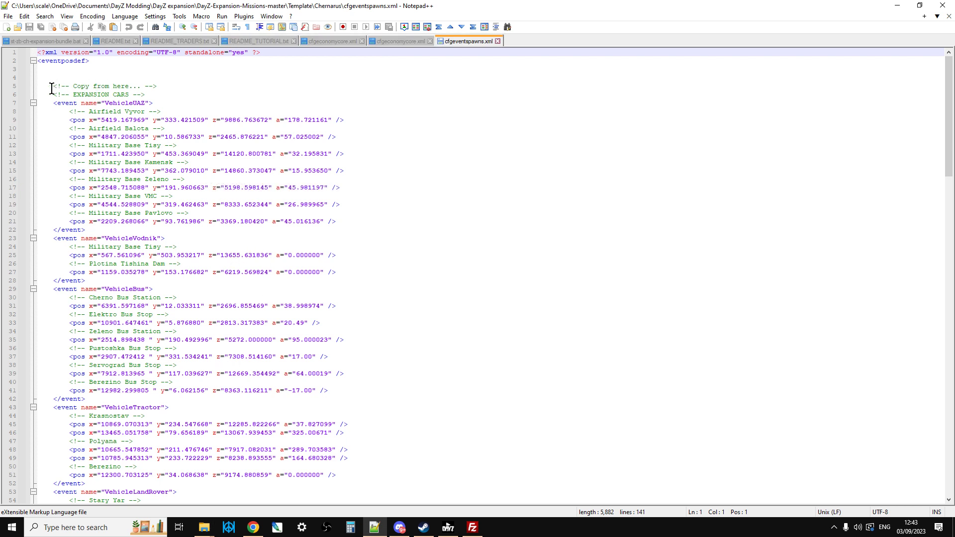
scroll(163, 219, "down", 1)
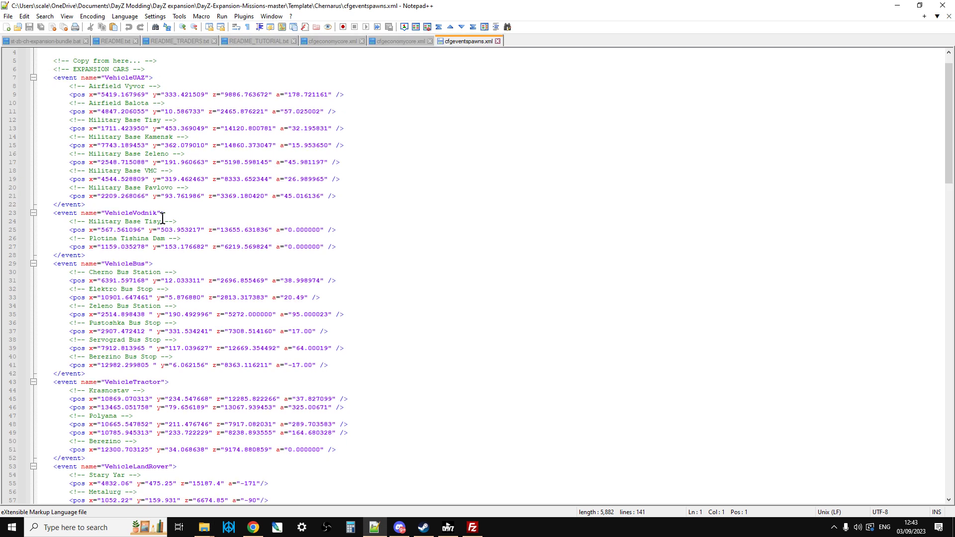
scroll(163, 218, "up", 1)
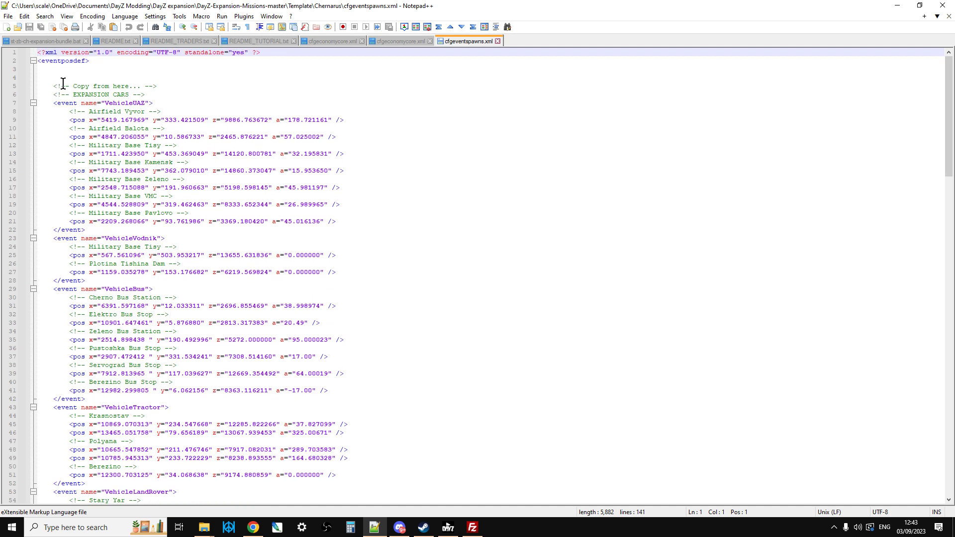
Step: Switch to FileZilla and open the server's cfgeventspawns.xml from dayzOffline.chernarusplus for editing
left_click(472, 530)
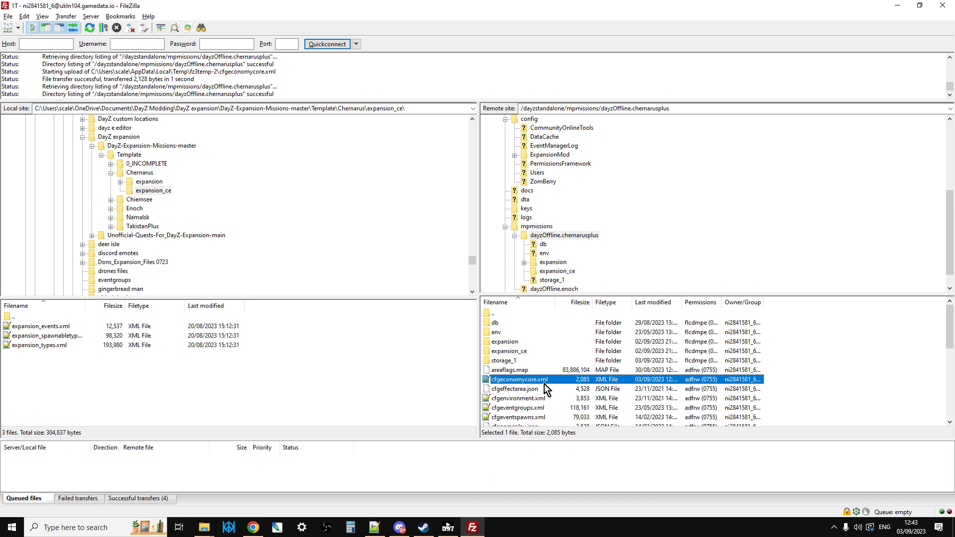
left_click(525, 419)
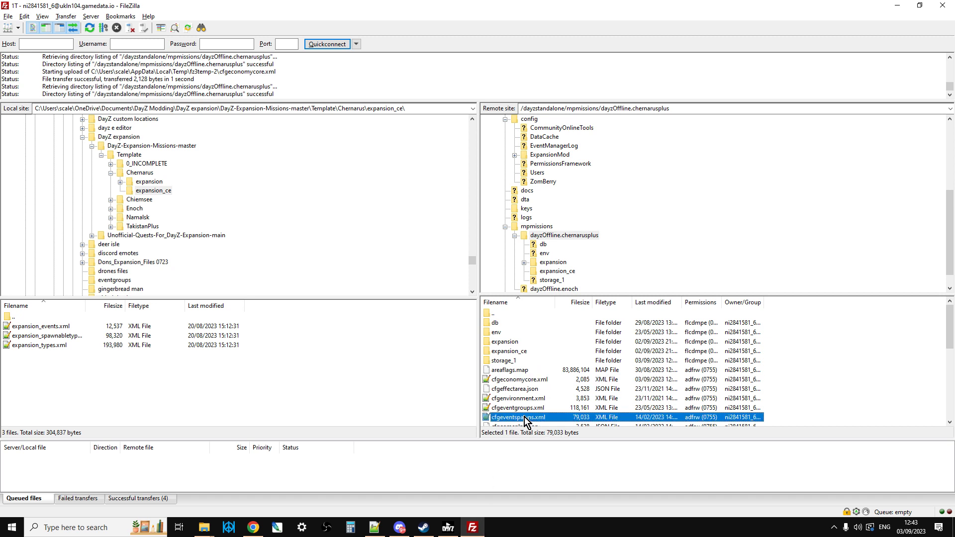
right_click(529, 419)
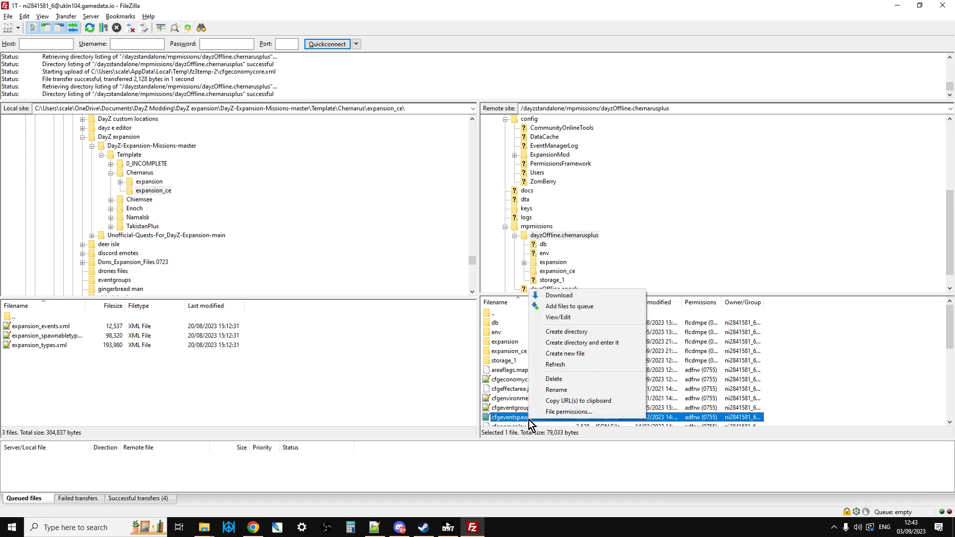
left_click(571, 318)
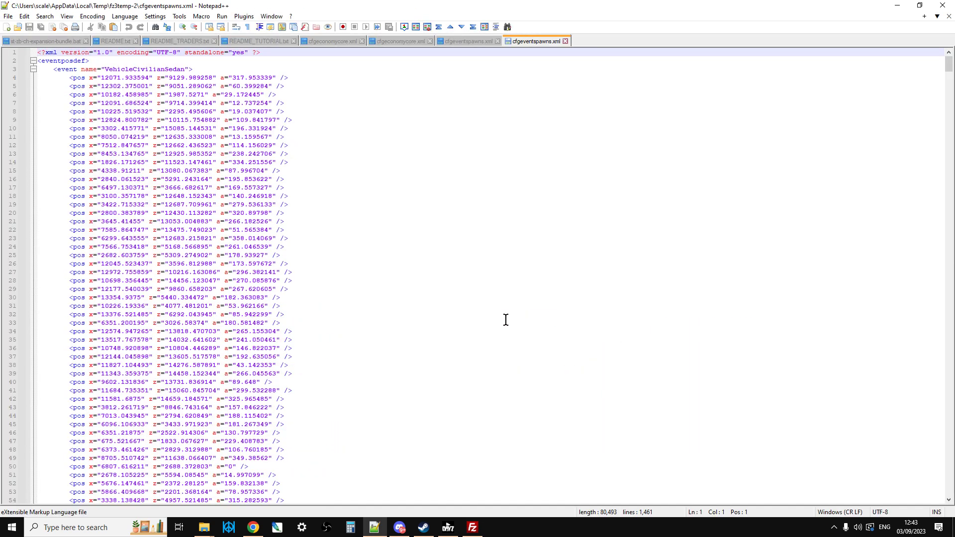
Step: Insert blank lines below the opening eventposdef tag in the server's cfgeventspawns.xml and place the cursor on line 5
left_click(109, 60)
key("Return")
key("Return")
key("Return")
key("Return")
key("Return")
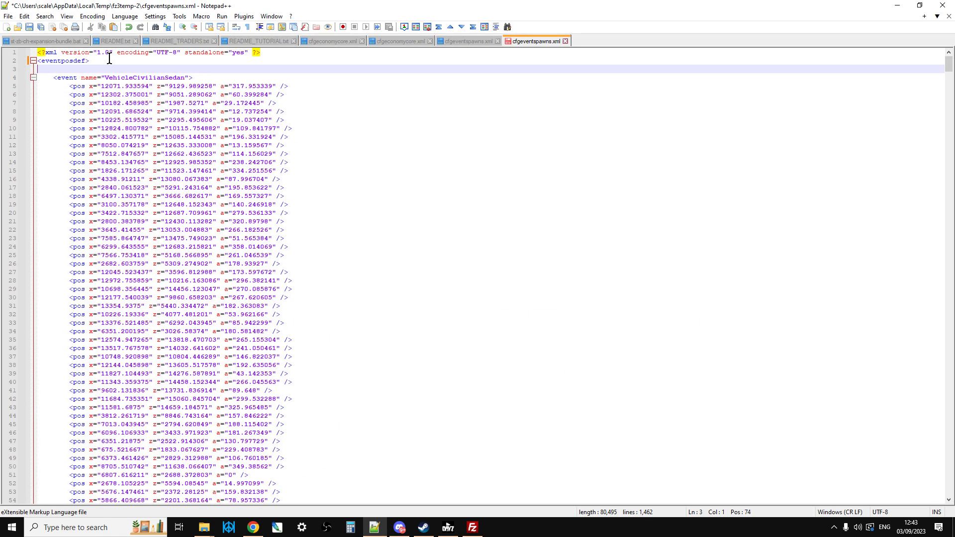
left_click(69, 86)
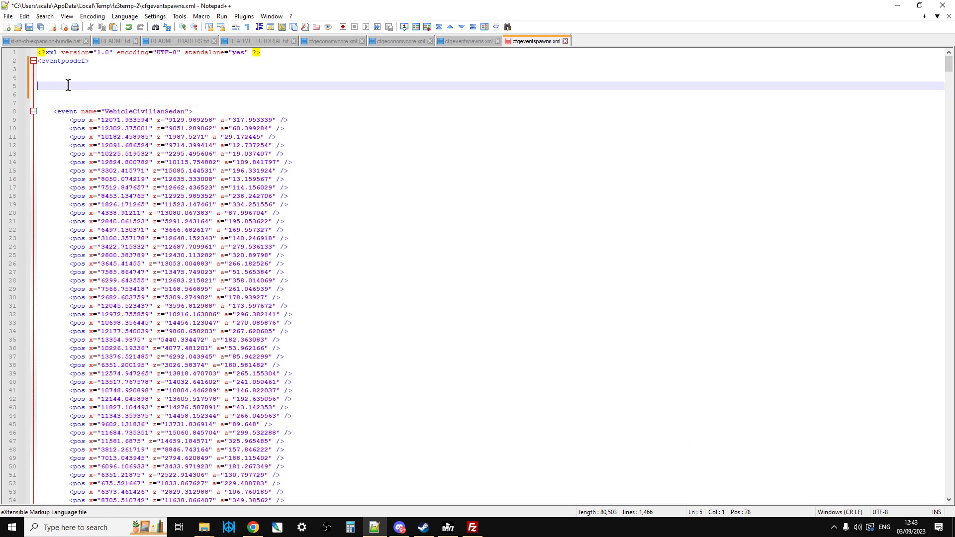
Step: Copy all Expansion vehicle spawn events, including the copy marker comments, from the template's cfgeventspawns.xml
left_click(467, 41)
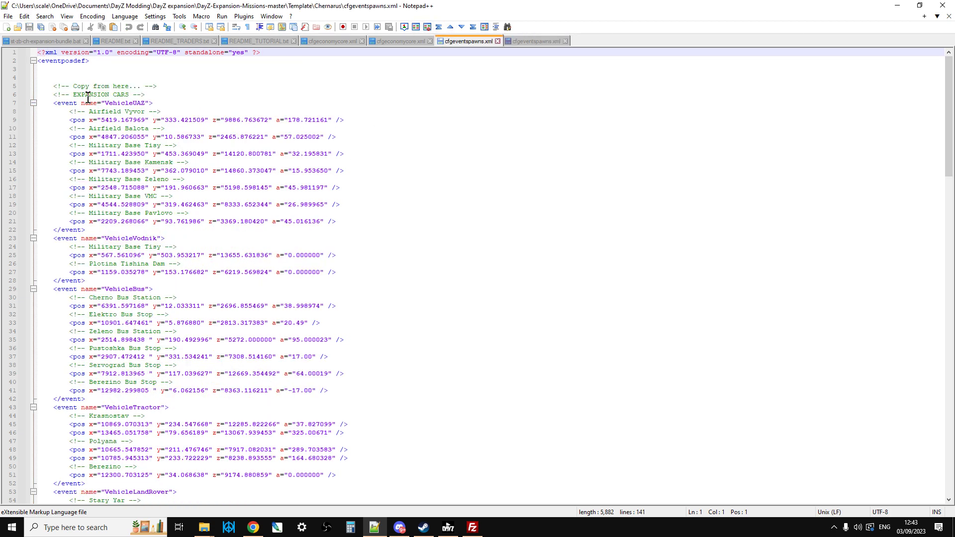
left_click_drag(54, 85, 268, 472)
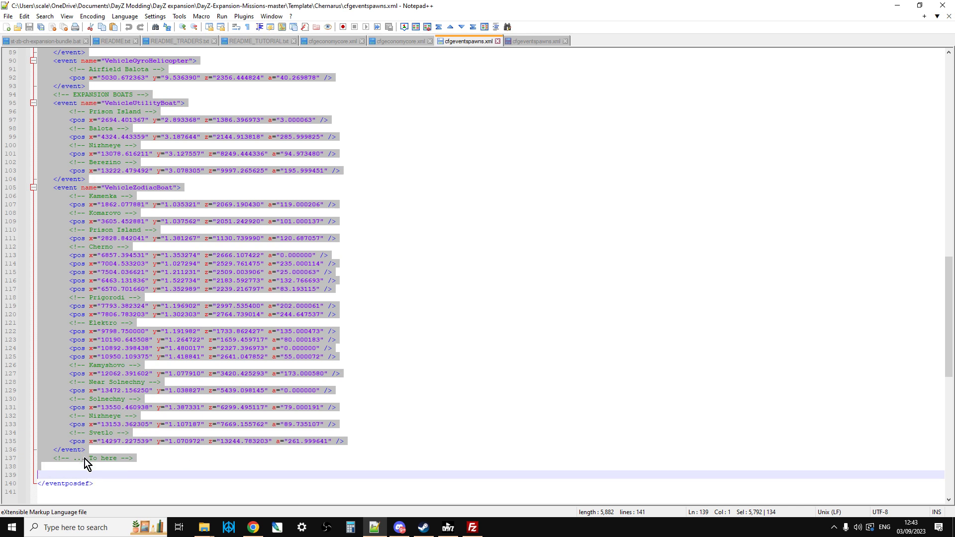
right_click(118, 260)
left_click(149, 277)
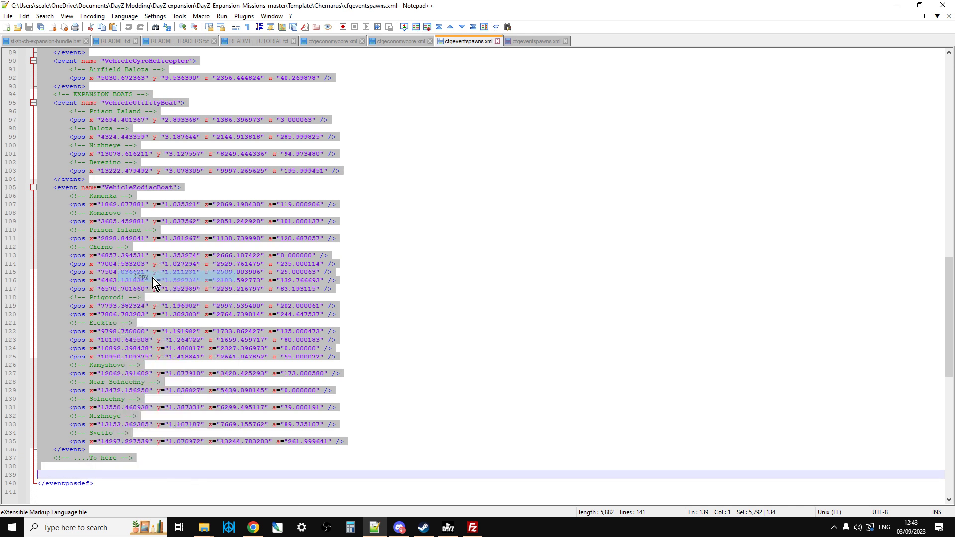
Step: Paste the spawn events into the blank lines of the server's cfgeventspawns.xml, and upload the saved file through FileZilla
left_click(526, 40)
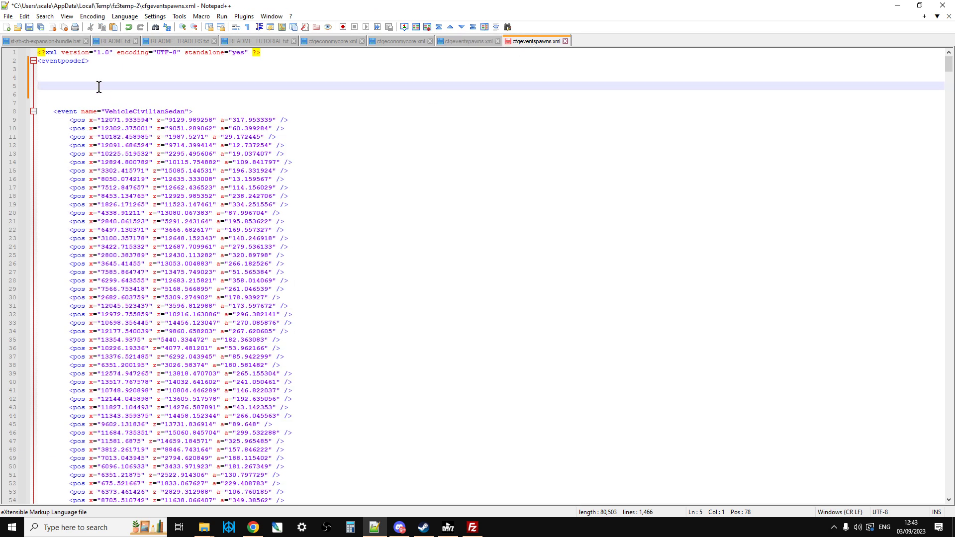
key("ctrl+v")
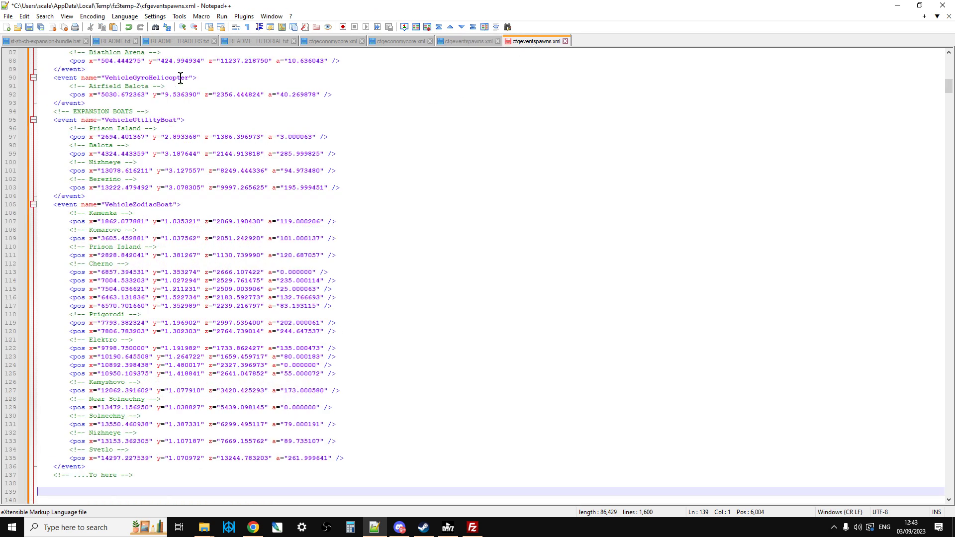
left_click(30, 27)
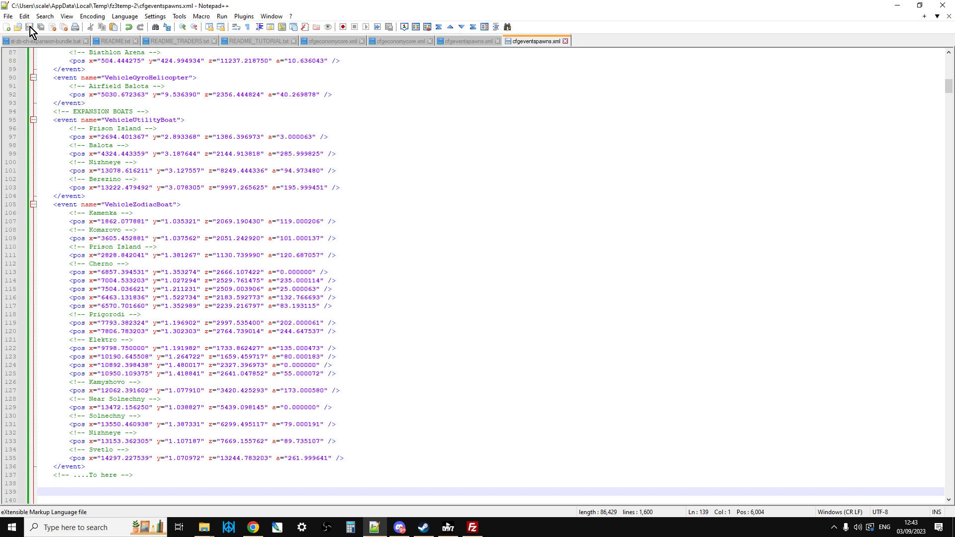
left_click(475, 526)
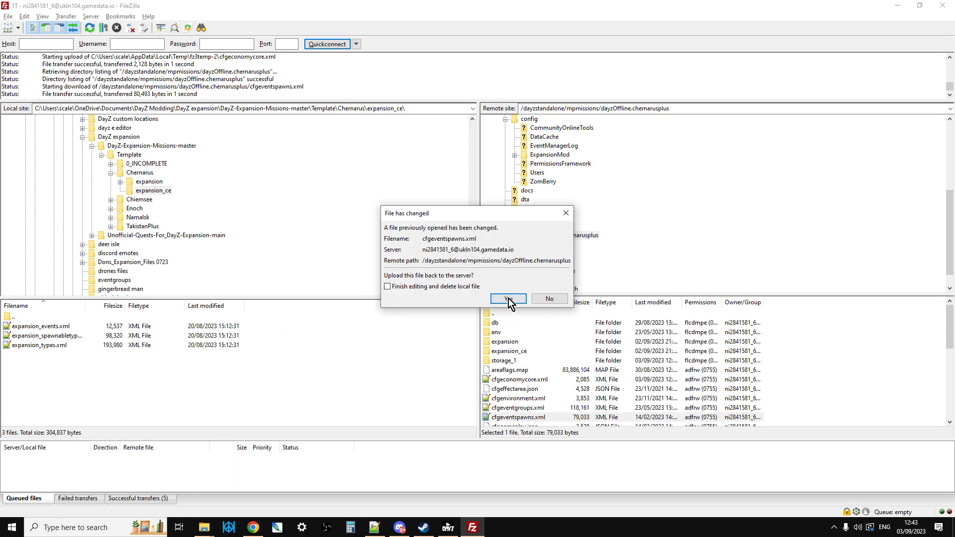
left_click(508, 299)
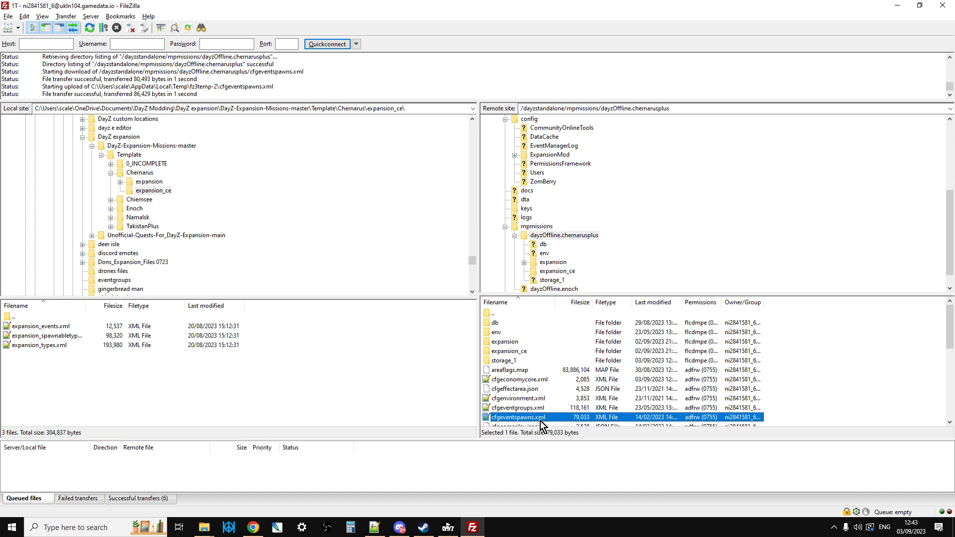
Step: Switch to File Explorer and inspect the Chernarus template's expansion folder and the map files in its traders subfolder
left_click(204, 527)
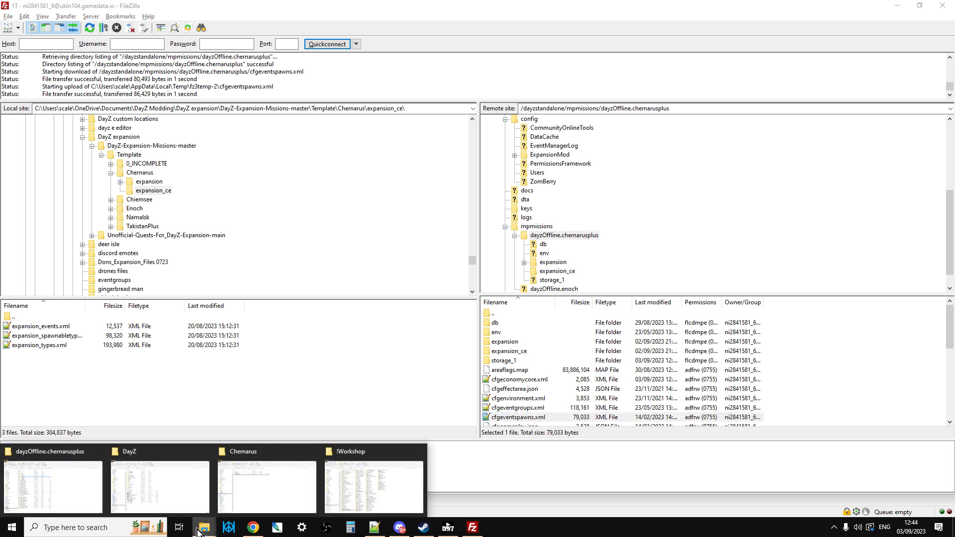
left_click(251, 482)
left_click(368, 202)
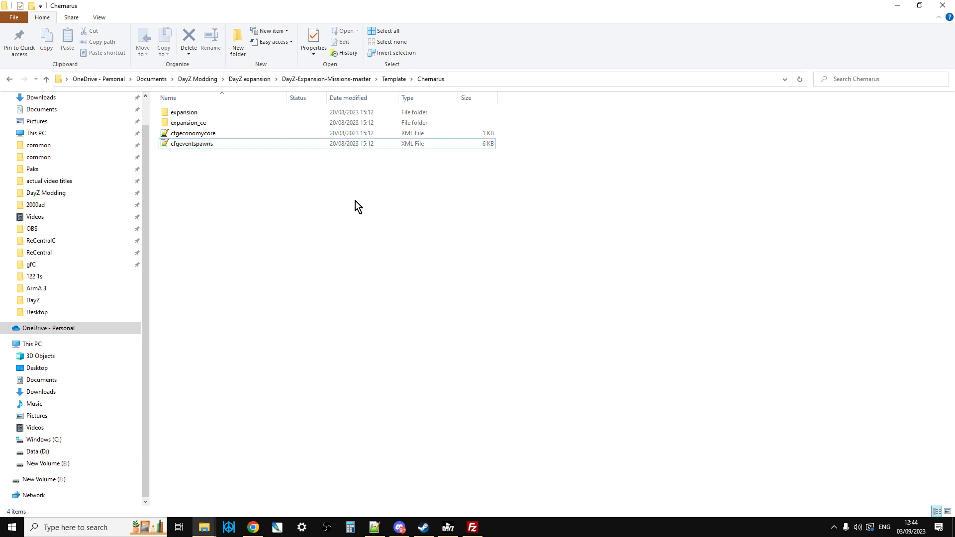
double_click(190, 112)
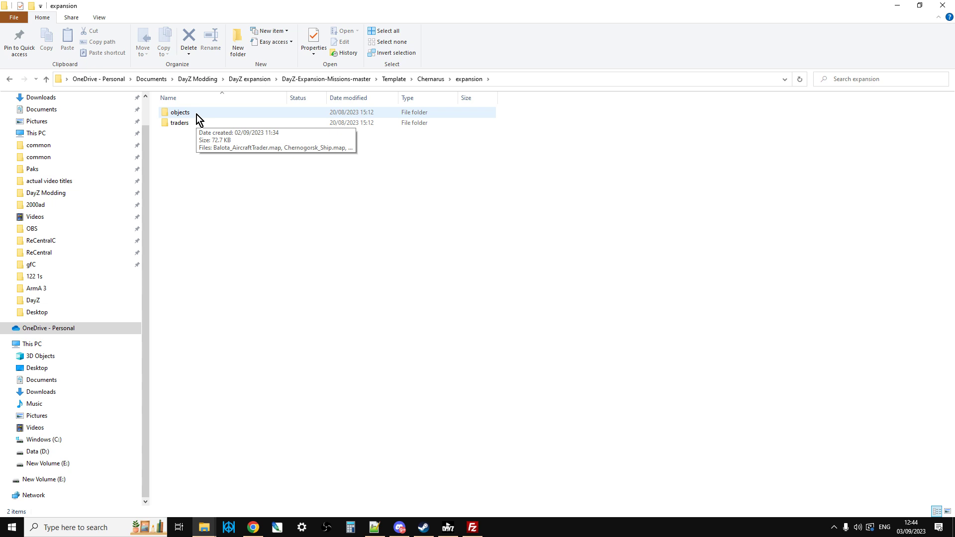
double_click(187, 124)
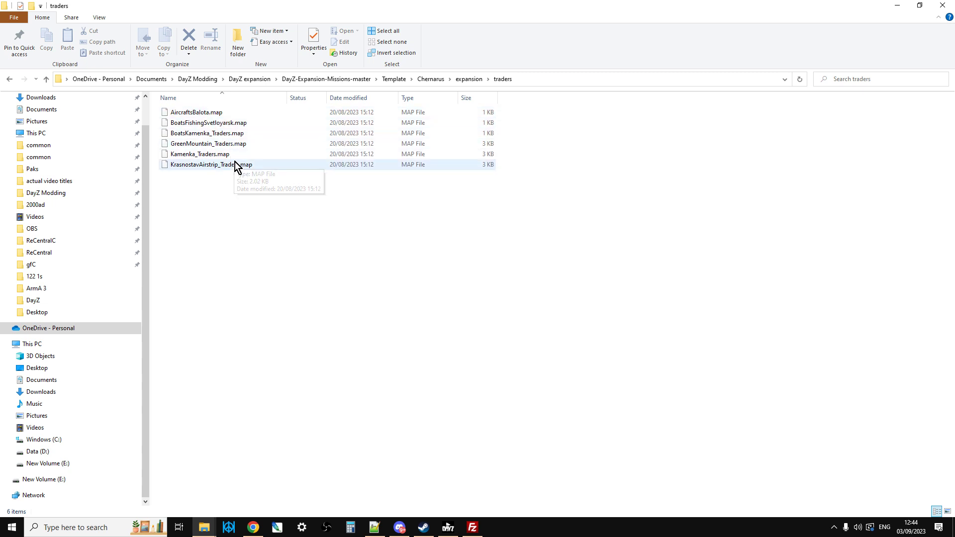
left_click(47, 78)
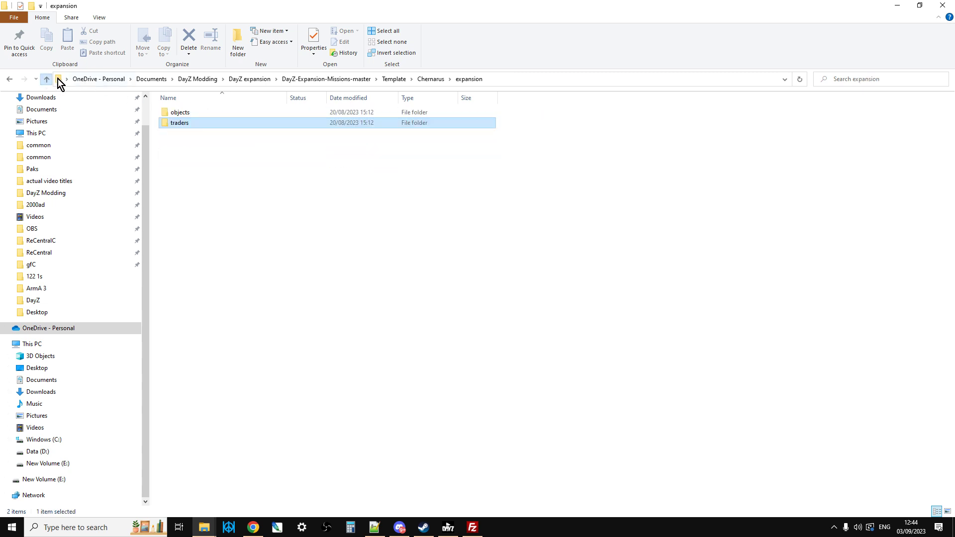
Step: Inspect the map files in the template's objects folder, then switch to Notepad++ and read the market setup instructions in README_TUTORIAL.txt
double_click(179, 114)
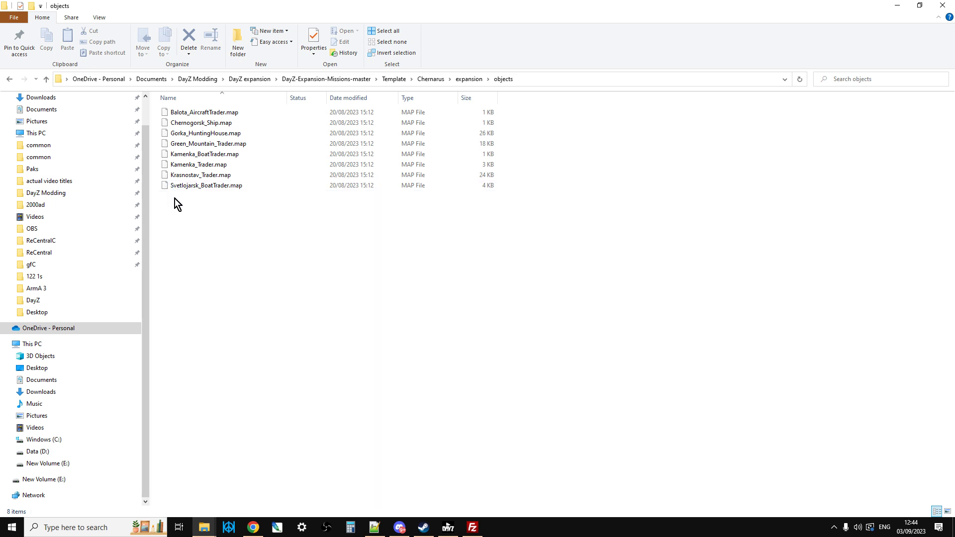
left_click(46, 80)
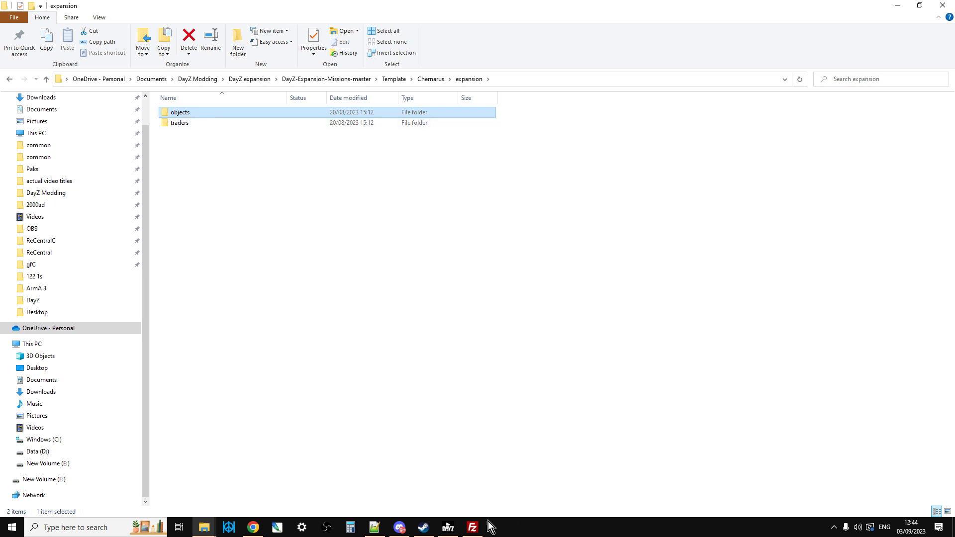
left_click(474, 529)
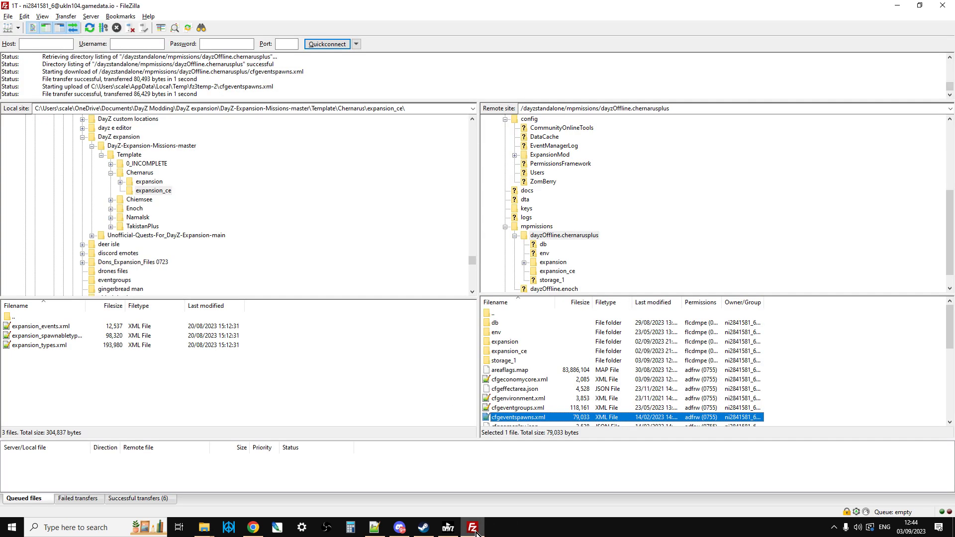
left_click(253, 527)
left_click(378, 534)
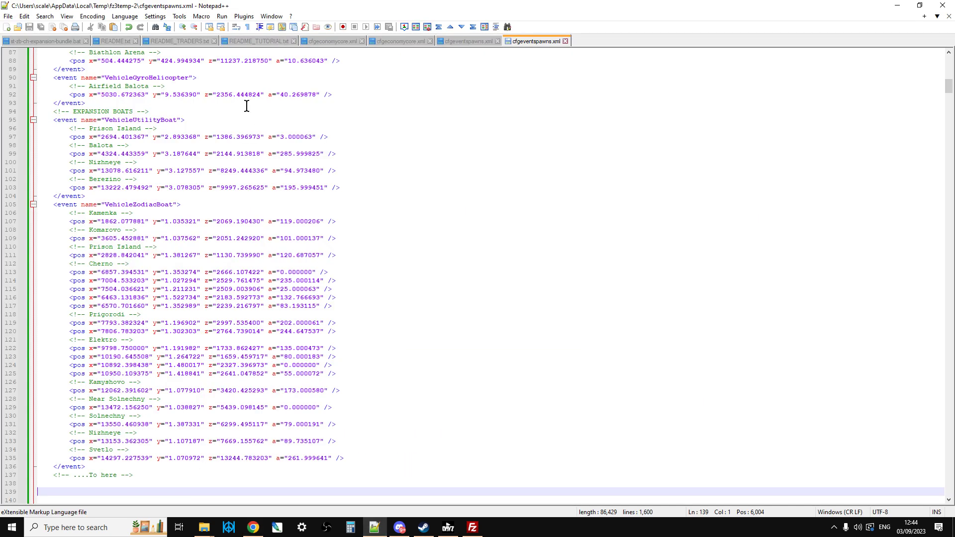
left_click(251, 41)
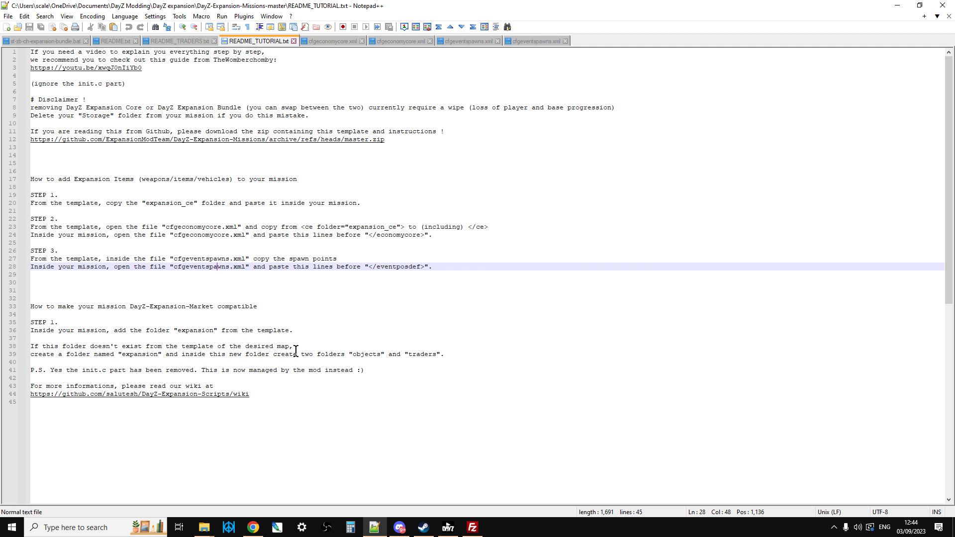
Step: Switch to FileZilla to examine the expansion folder in the server's dayzOffline.chernarusplus mission, then recheck the README_TUTORIAL.txt instructions in Notepad++
left_click(472, 527)
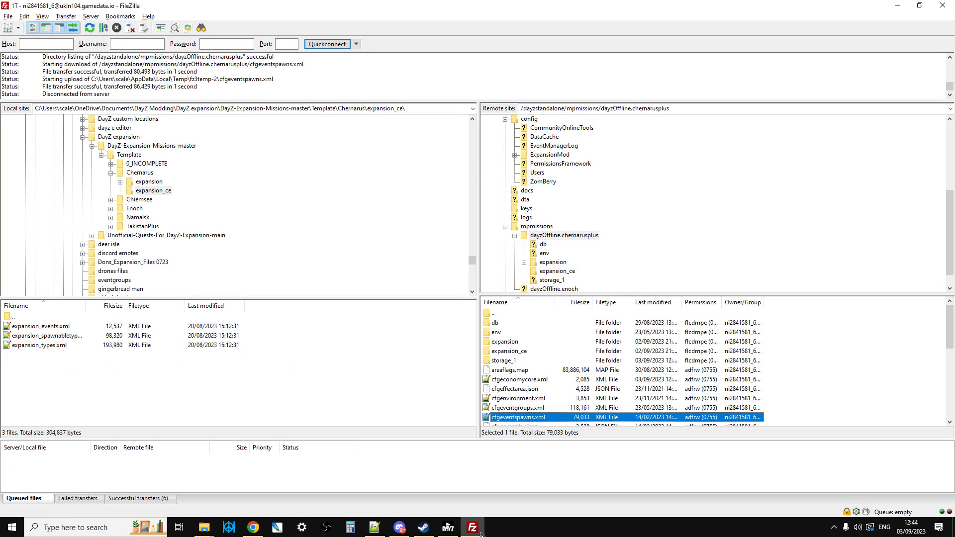
left_click(555, 237)
left_click(551, 263)
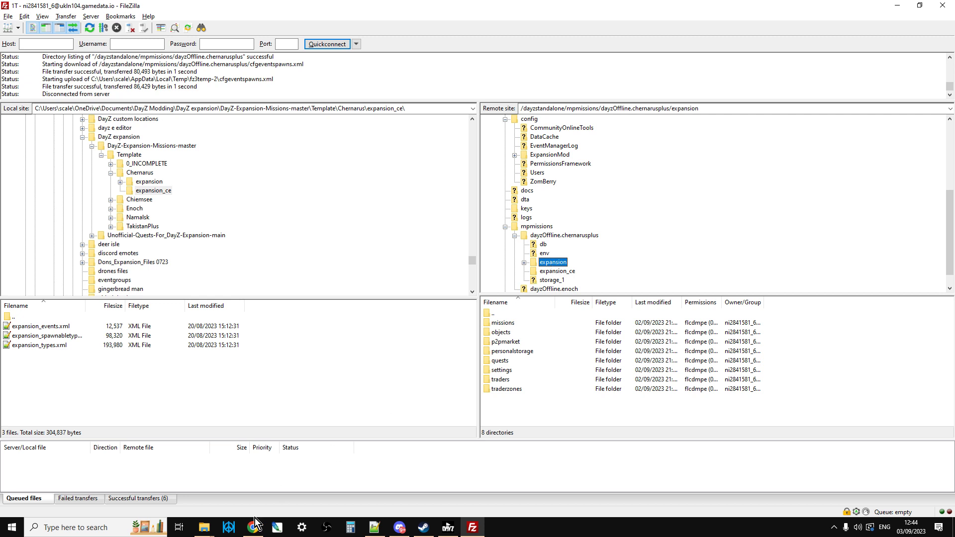
right_click(615, 269)
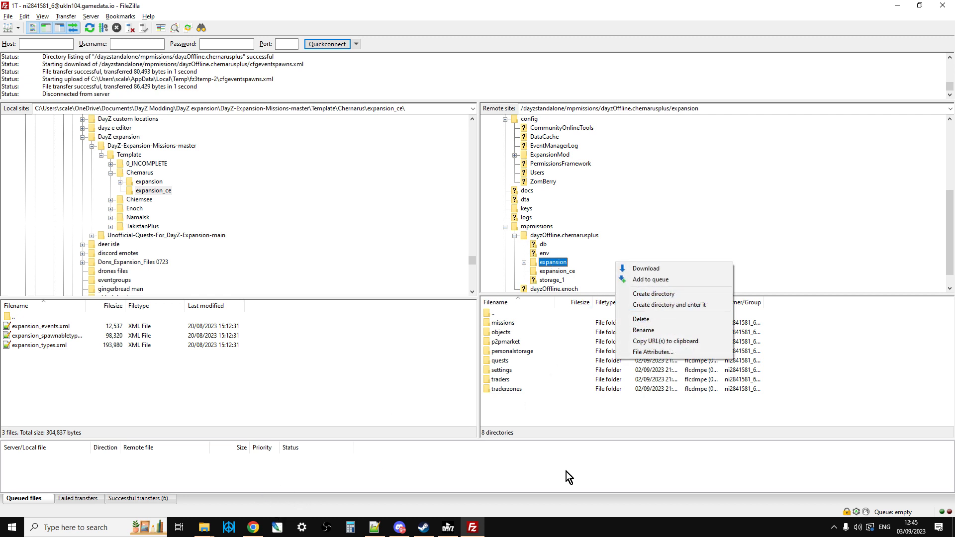
left_click(376, 531)
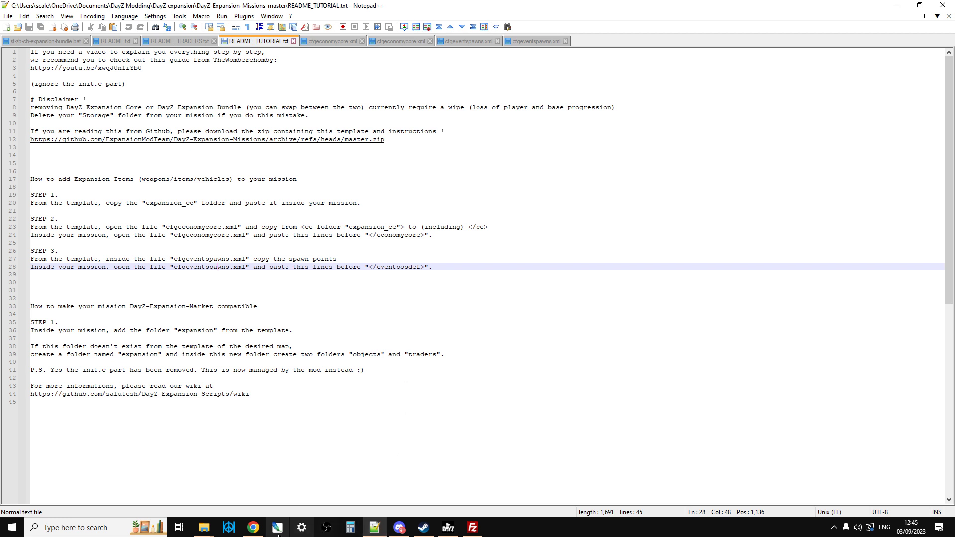
Step: Return to FileZilla and browse the objects and traders subfolders of the local Chernarus template's expansion folder
left_click(472, 527)
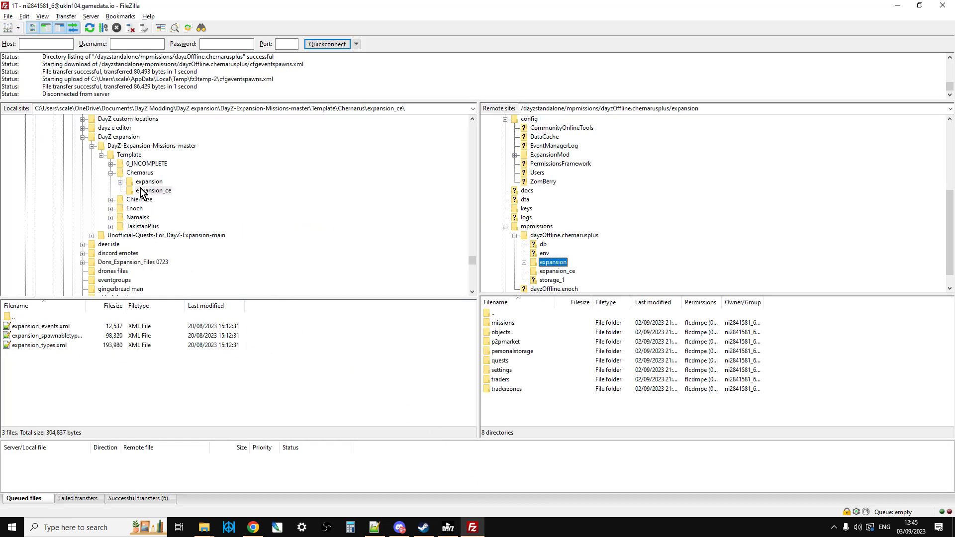
left_click(120, 182)
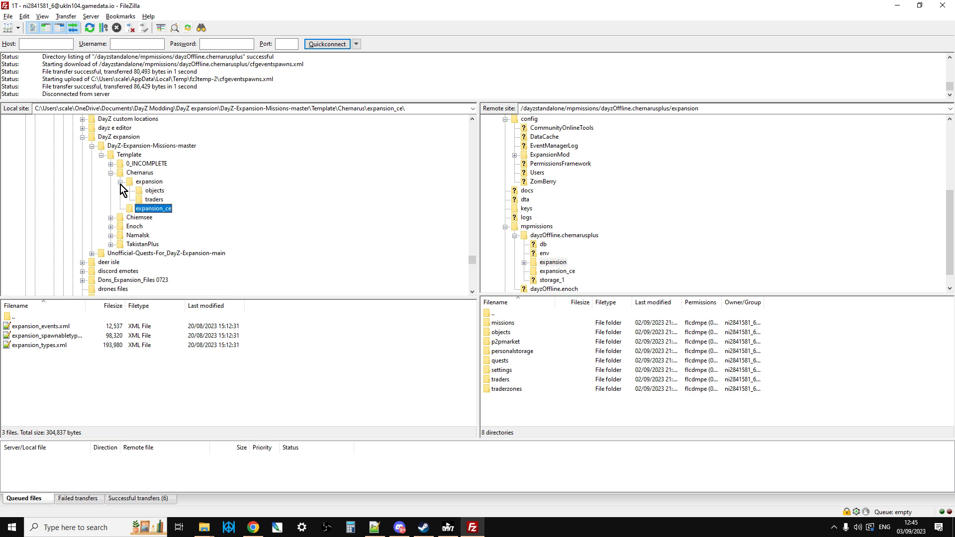
left_click(153, 200)
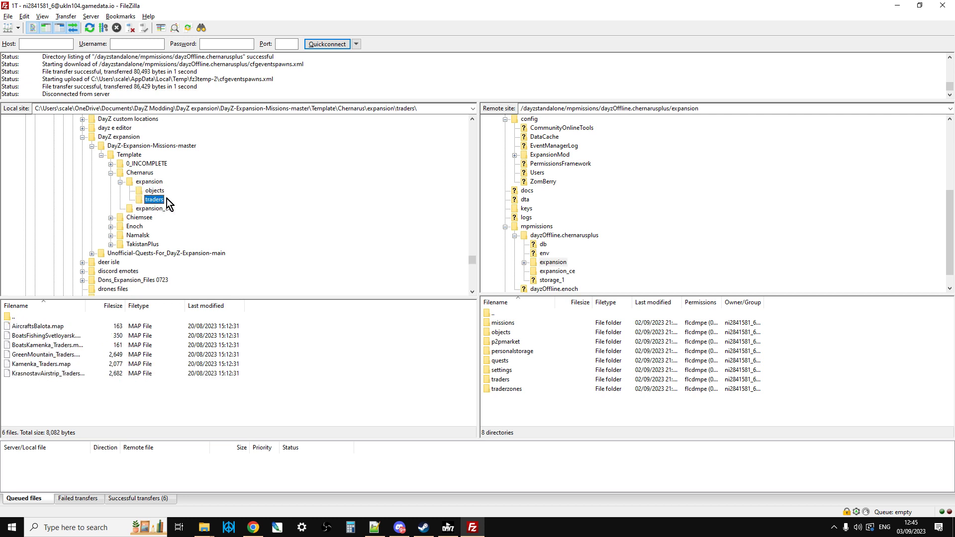
left_click(548, 263)
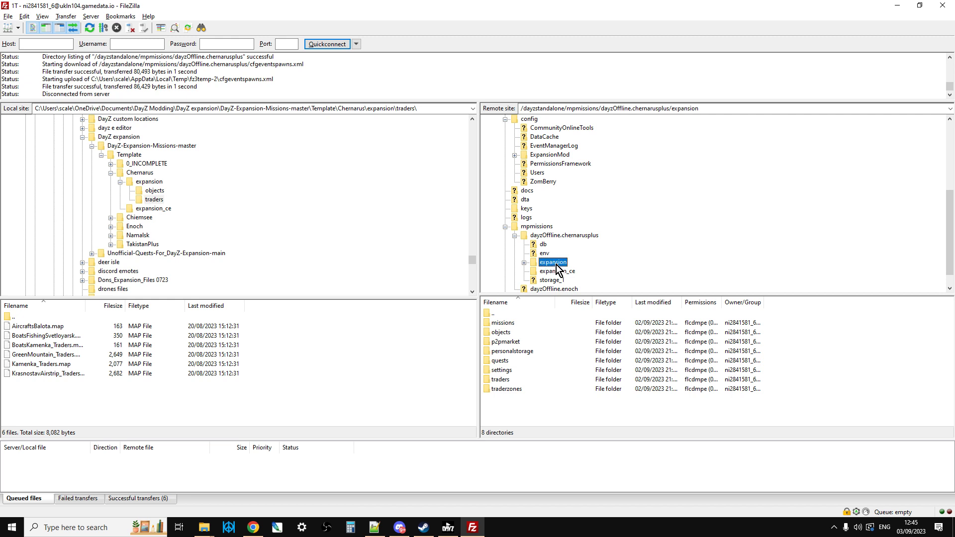
left_click(155, 192)
right_click(156, 196)
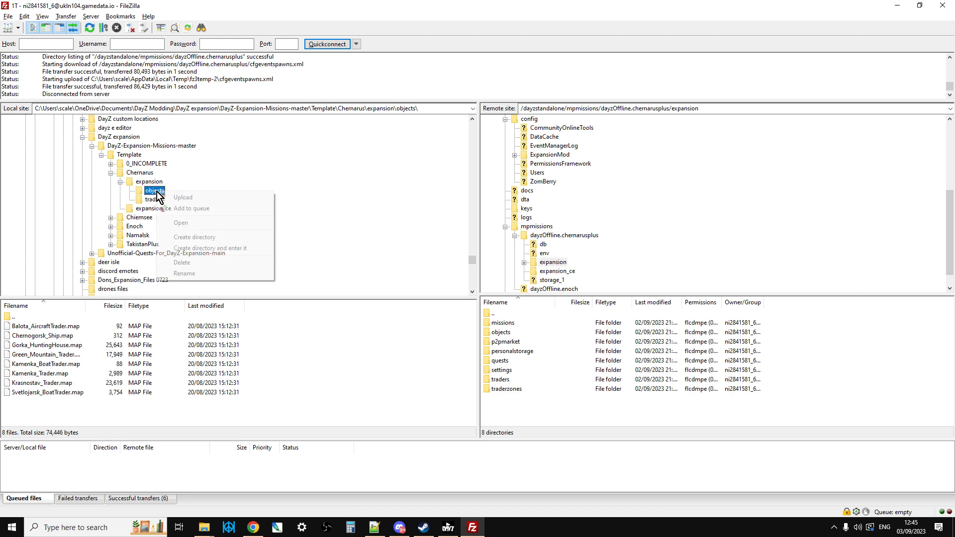
left_click(163, 200)
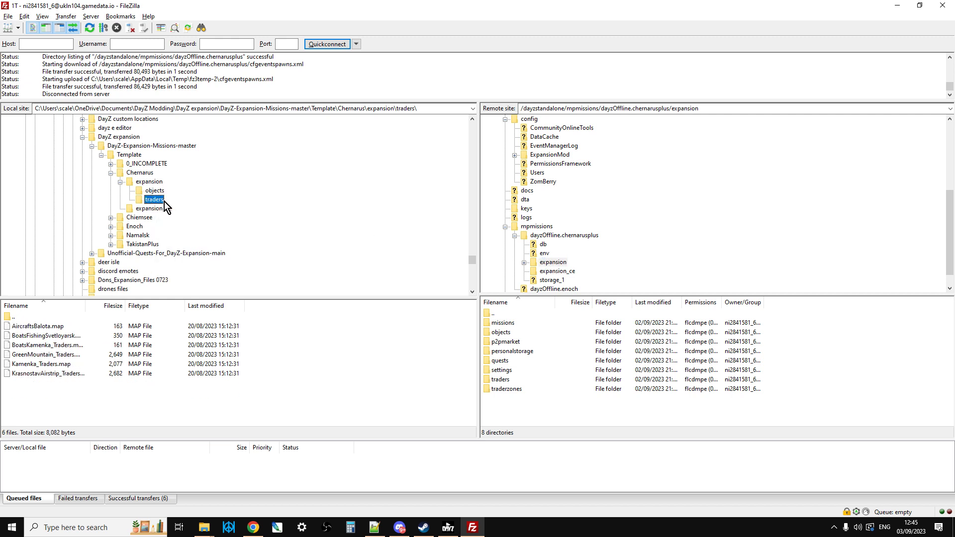
right_click(165, 201)
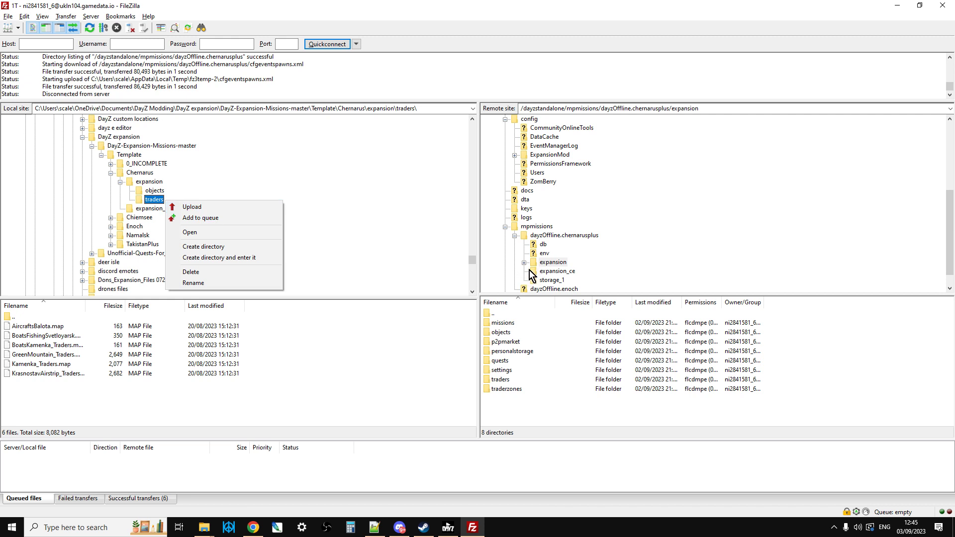
Step: Open the objects folder inside the server mission's expansion folder to examine its map files
left_click(503, 380)
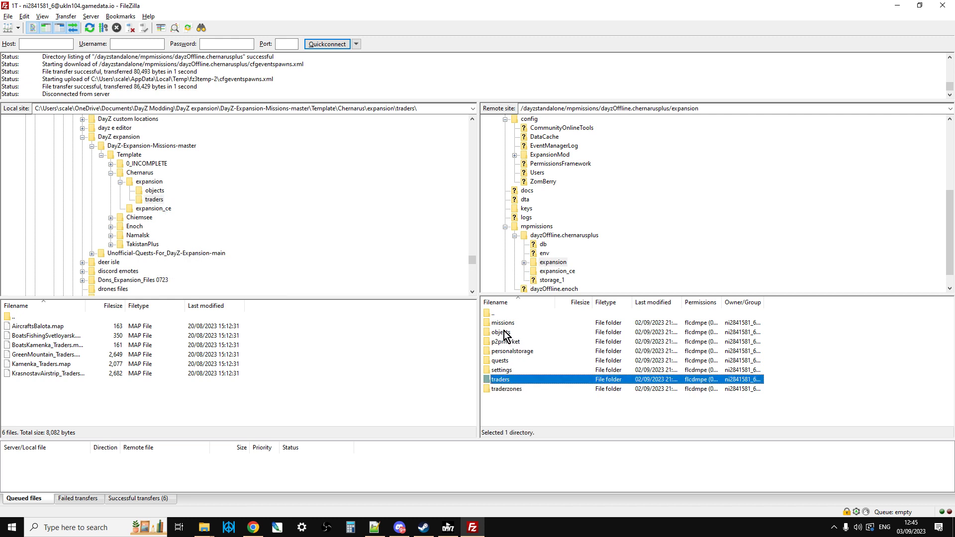
left_click(508, 333)
left_click(510, 380)
double_click(510, 334)
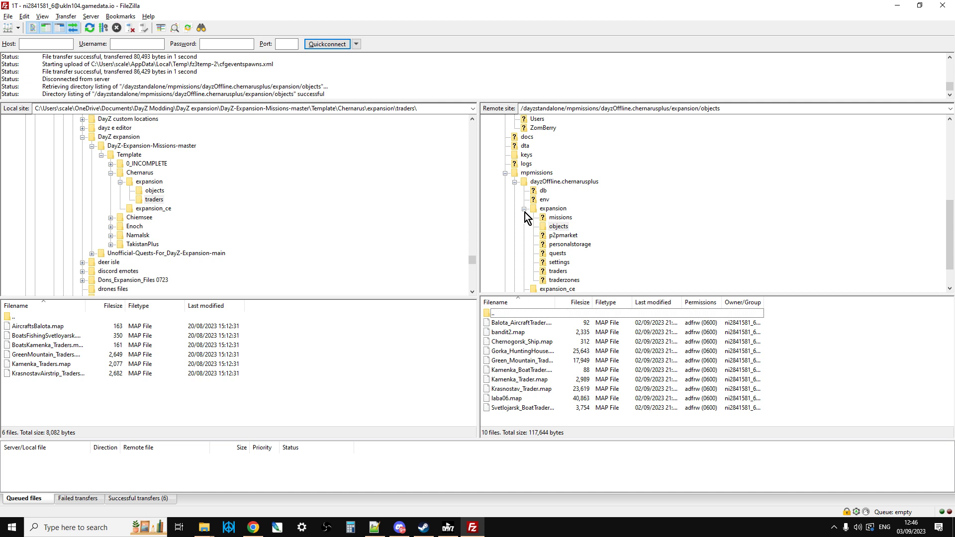
Step: Examine the JSON files in the server's config/ExpansionMod/Settings folder
left_click(524, 211)
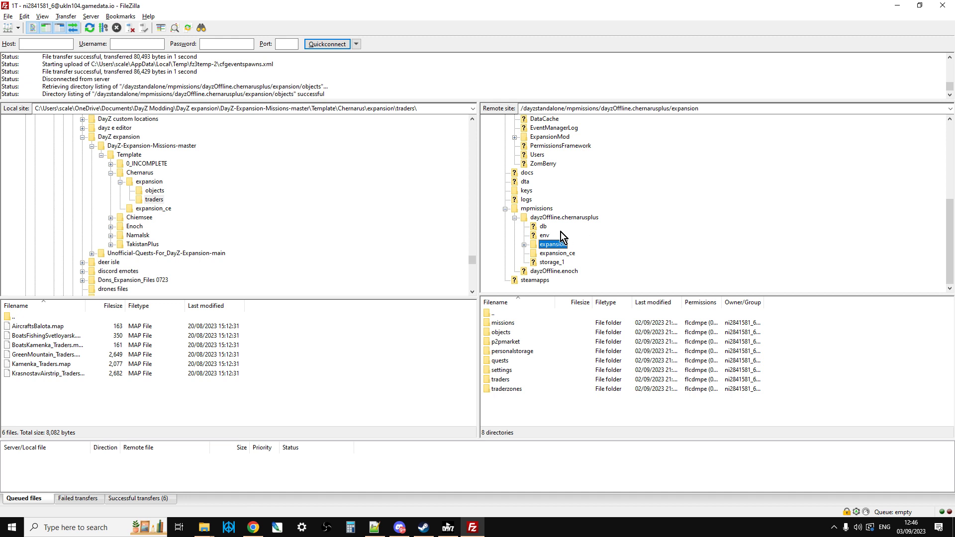
left_click(505, 209)
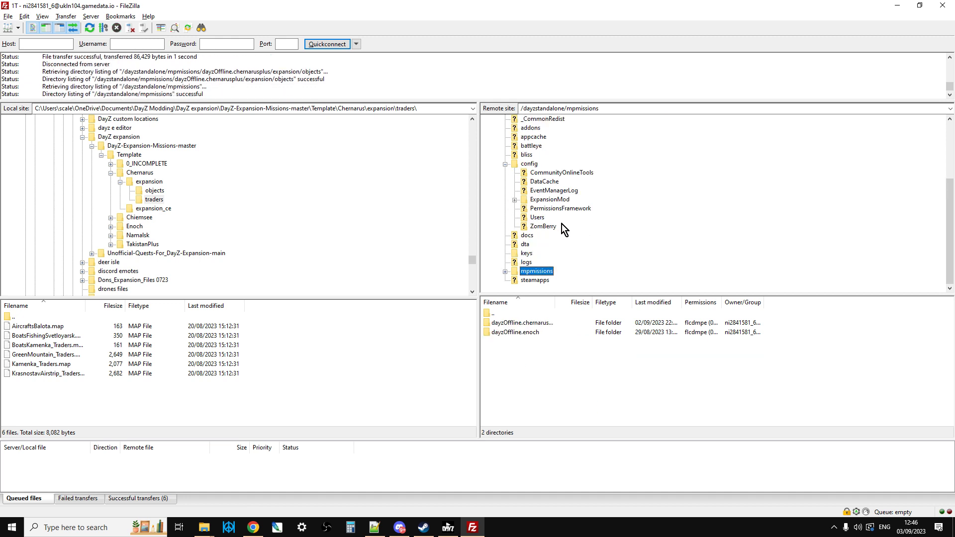
left_click(505, 164)
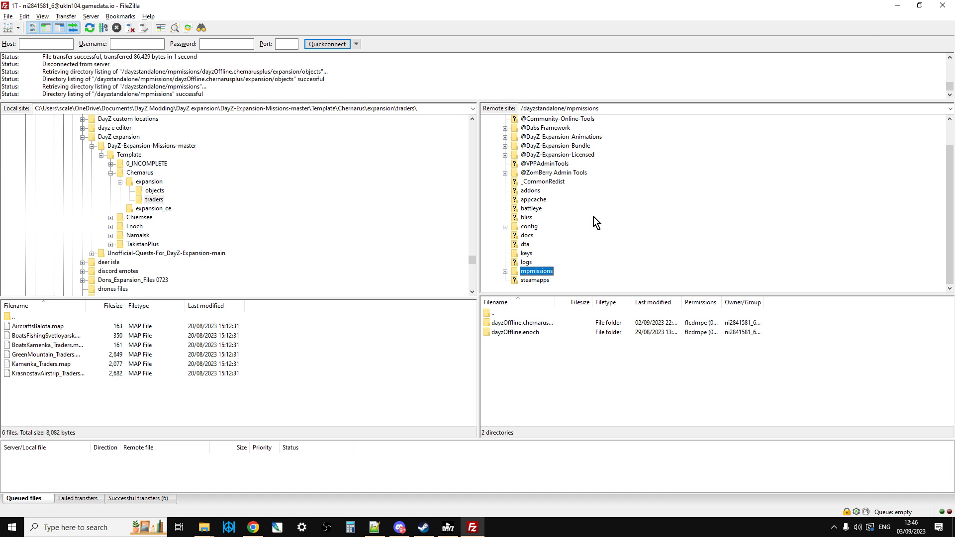
scroll(549, 194, "up", 1)
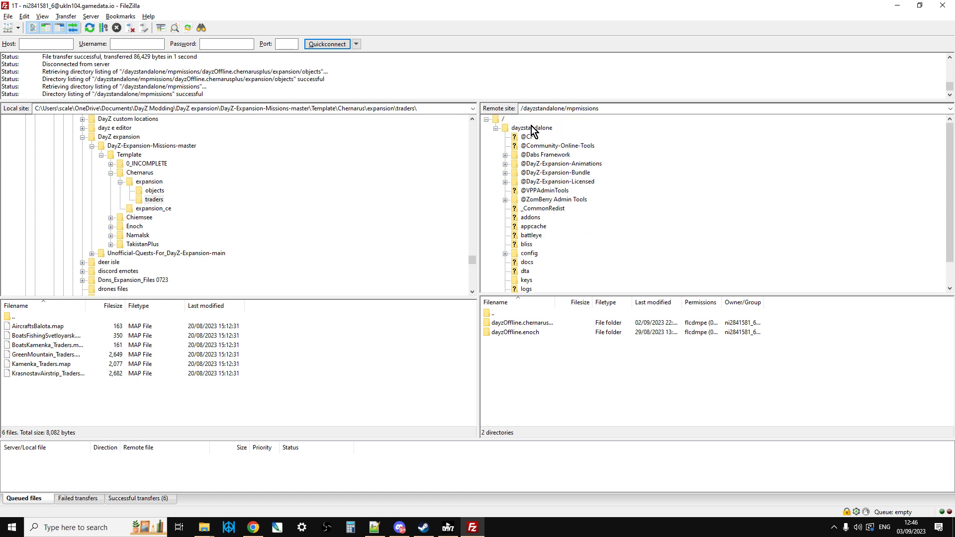
scroll(544, 209, "down", 1)
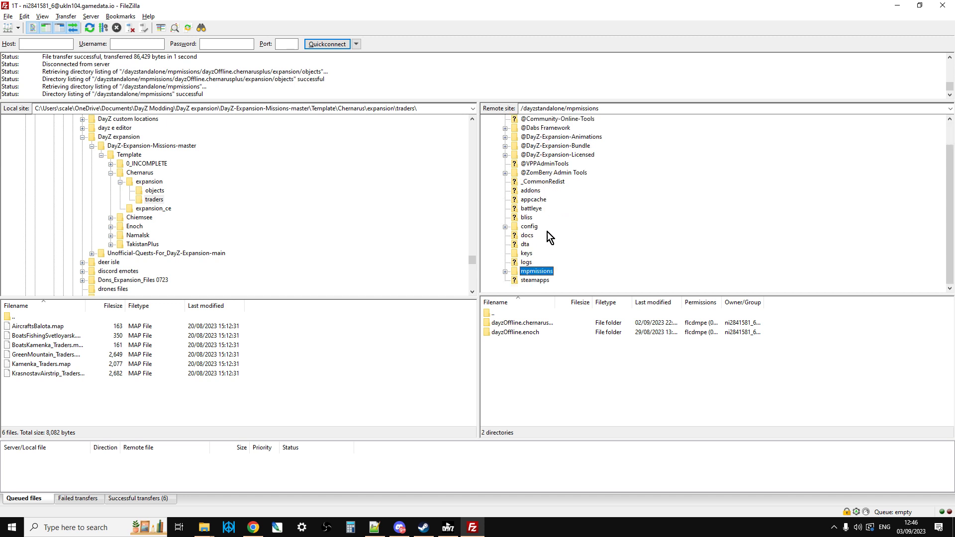
left_click(518, 229)
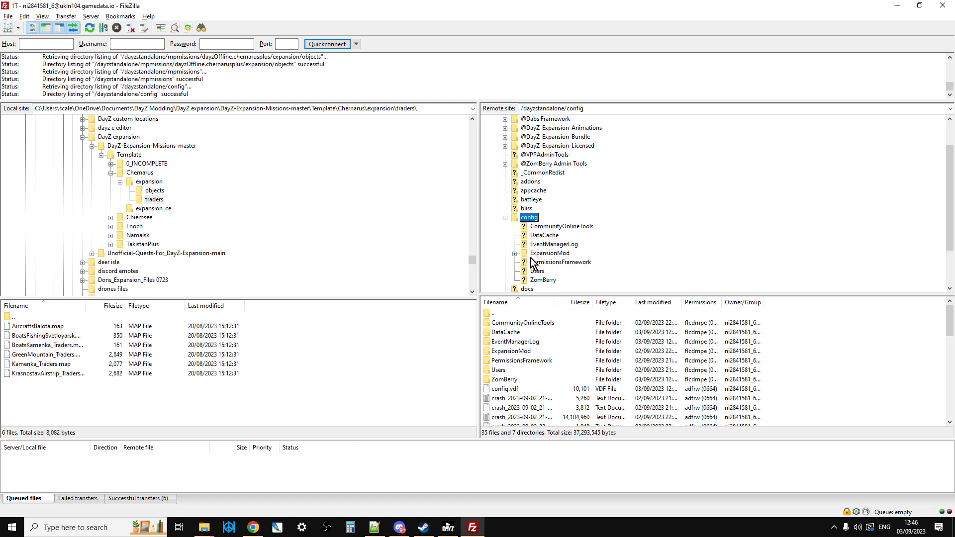
left_click(514, 254)
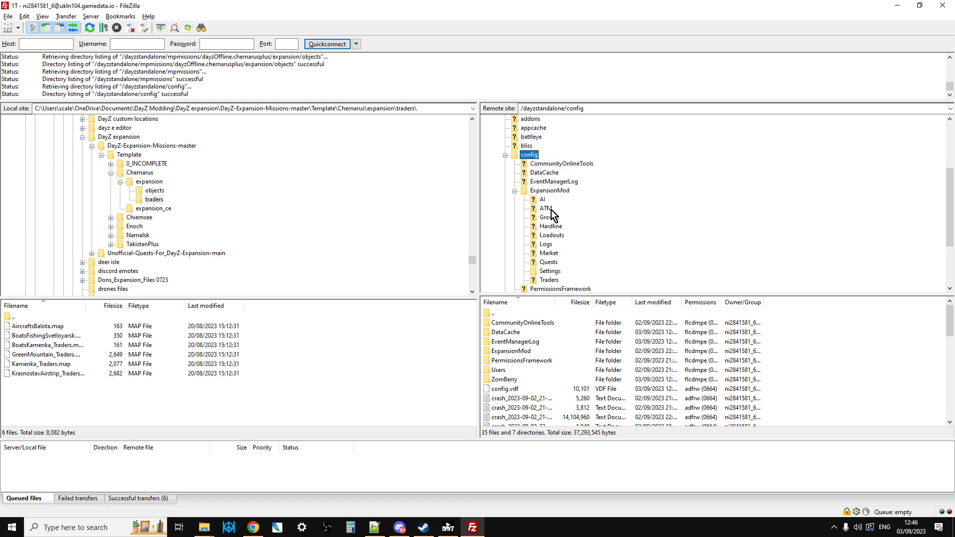
left_click(550, 271)
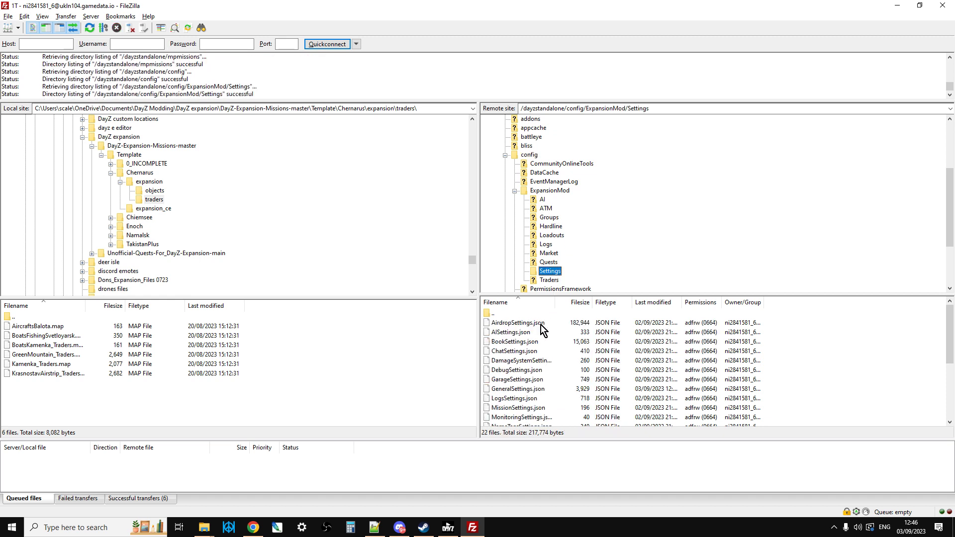
scroll(539, 350, "down", 2)
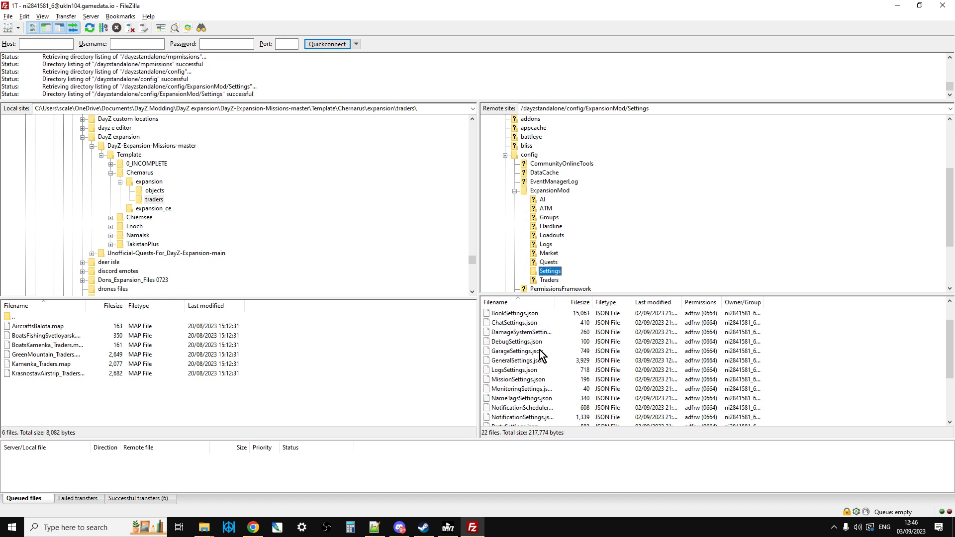
scroll(539, 407, "up", 2)
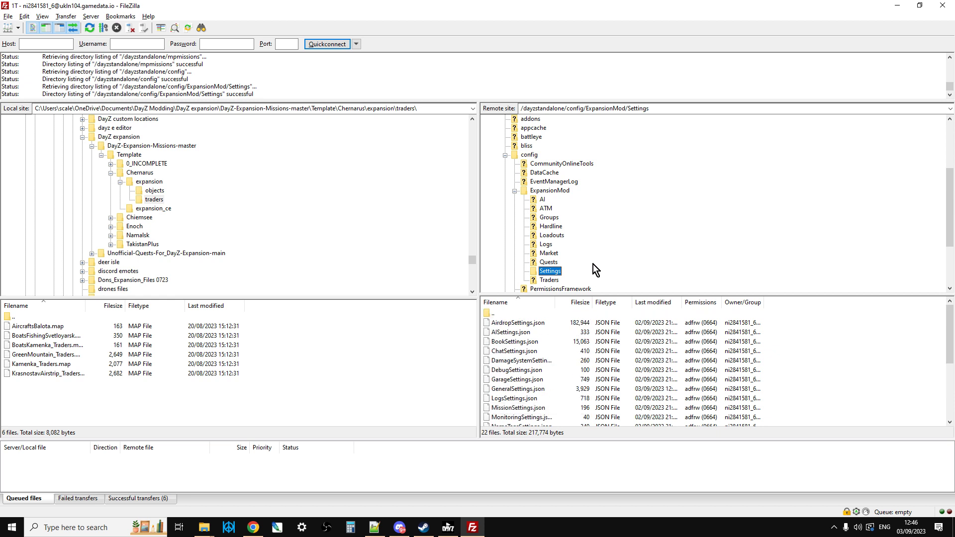
Step: Open HardlineSettings.json from the dayzOffline.chernarusplus mission's expansion/settings folder for editing in Notepad++
left_click(514, 192)
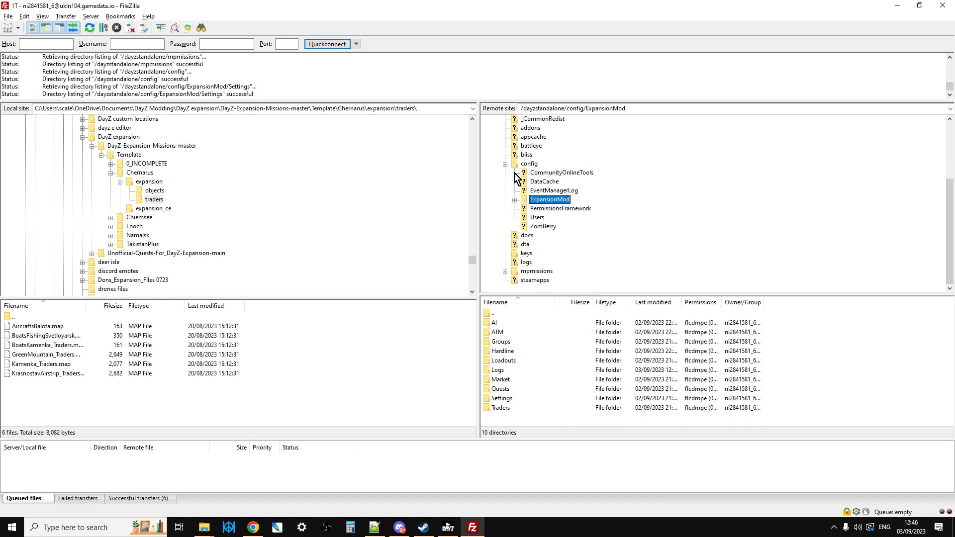
left_click(505, 163)
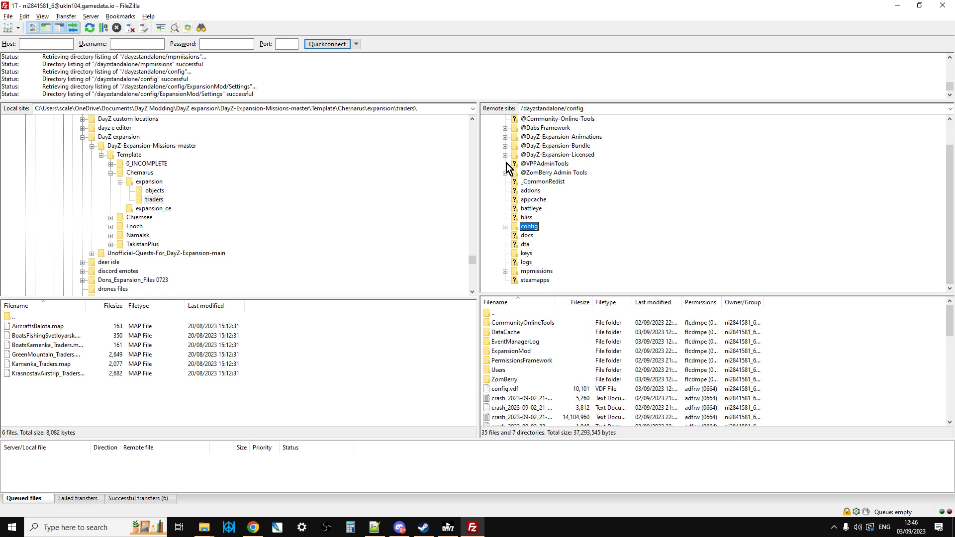
left_click(504, 271)
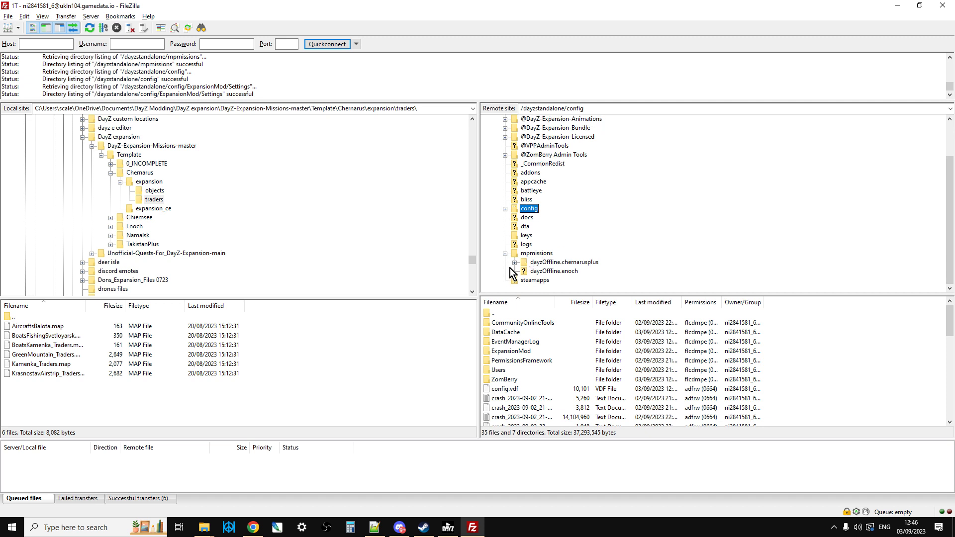
left_click(514, 262)
scroll(533, 250, "down", 1)
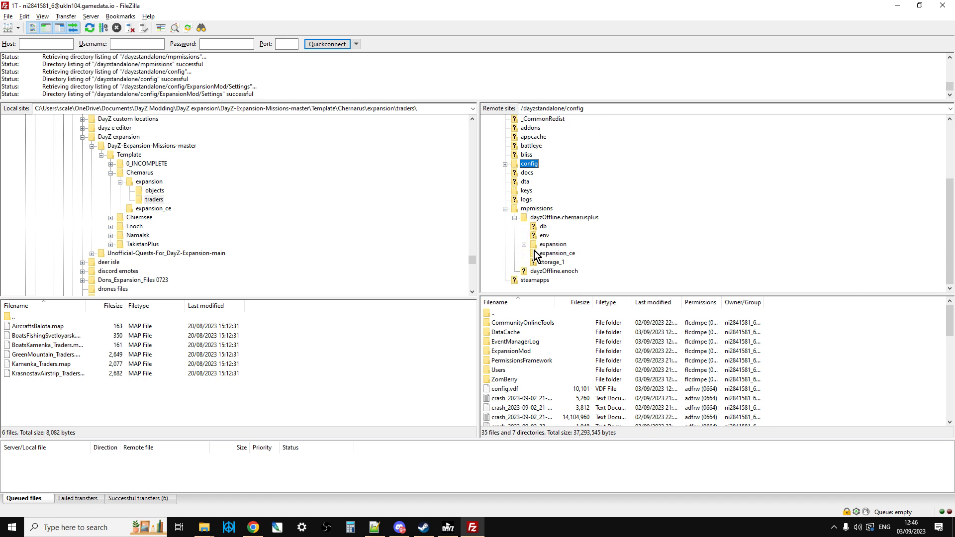
left_click(524, 244)
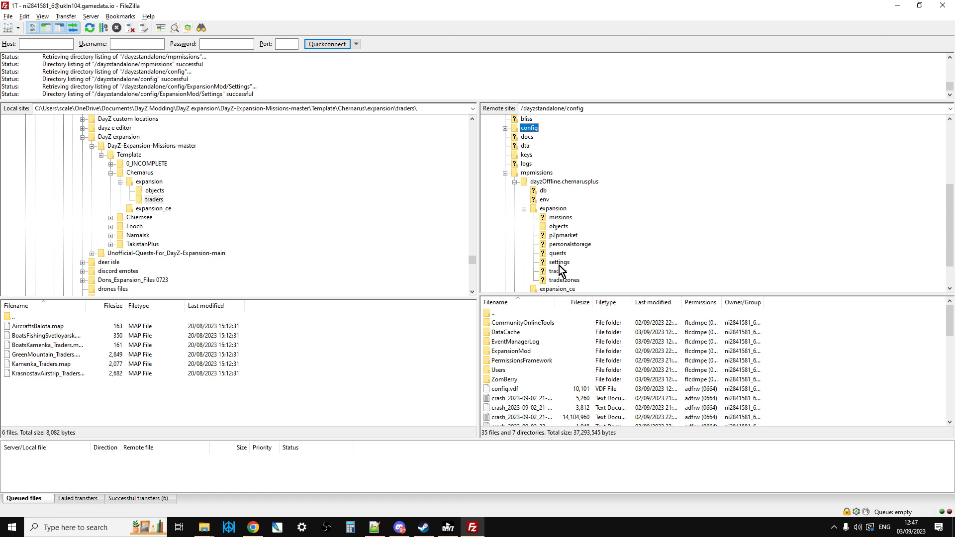
left_click(559, 263)
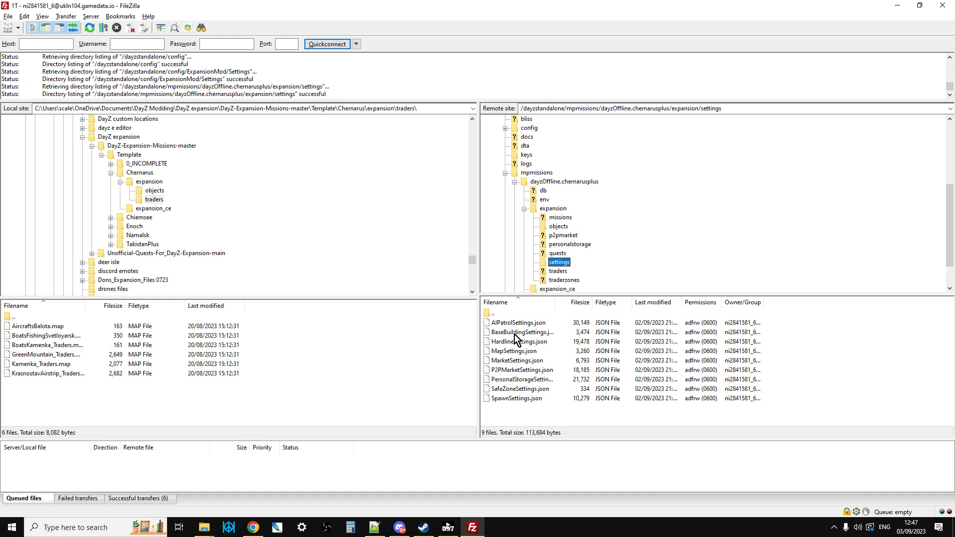
right_click(500, 341)
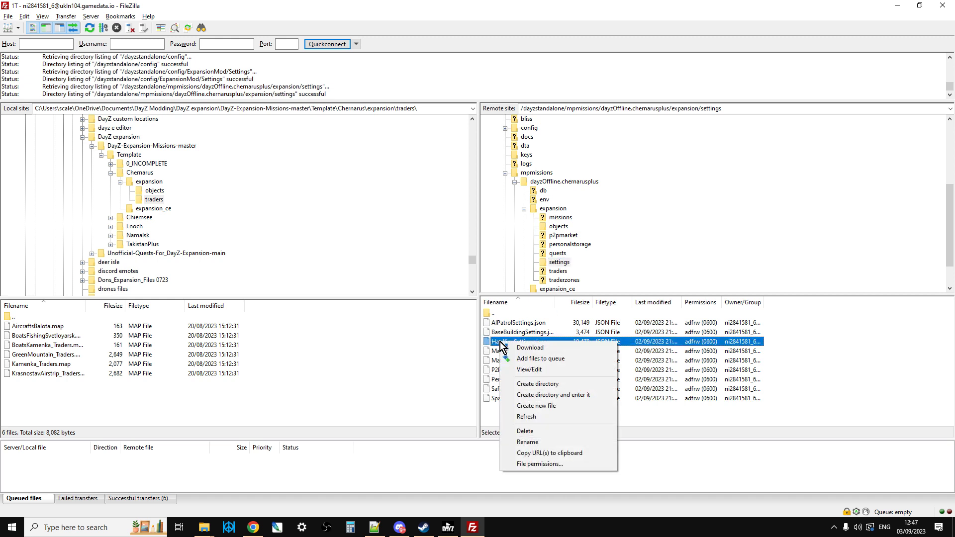
left_click(541, 373)
left_click(377, 529)
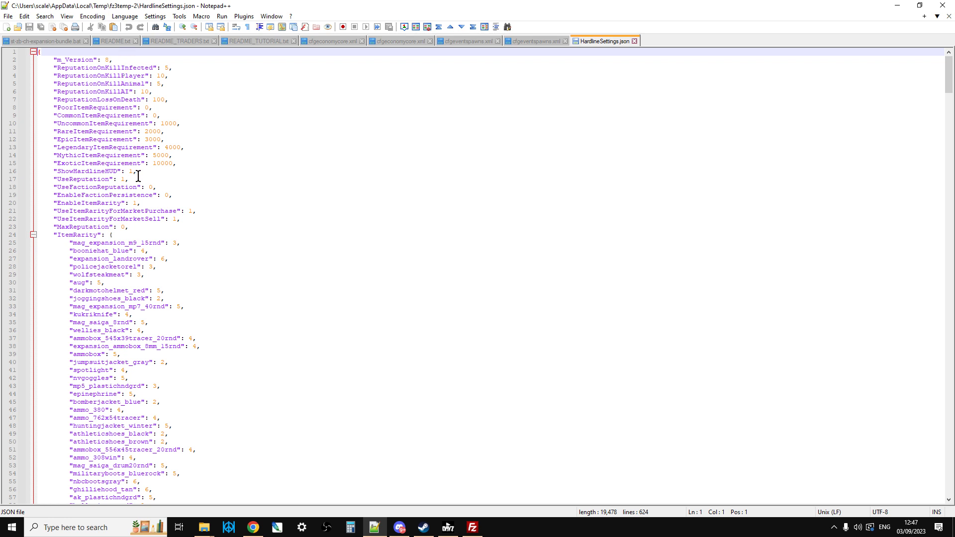
Step: Set UseReputation to 0 in HardlineSettings.json, save it, and switch to FileZilla to upload the changed file to the server
left_click_drag(137, 176, 42, 180)
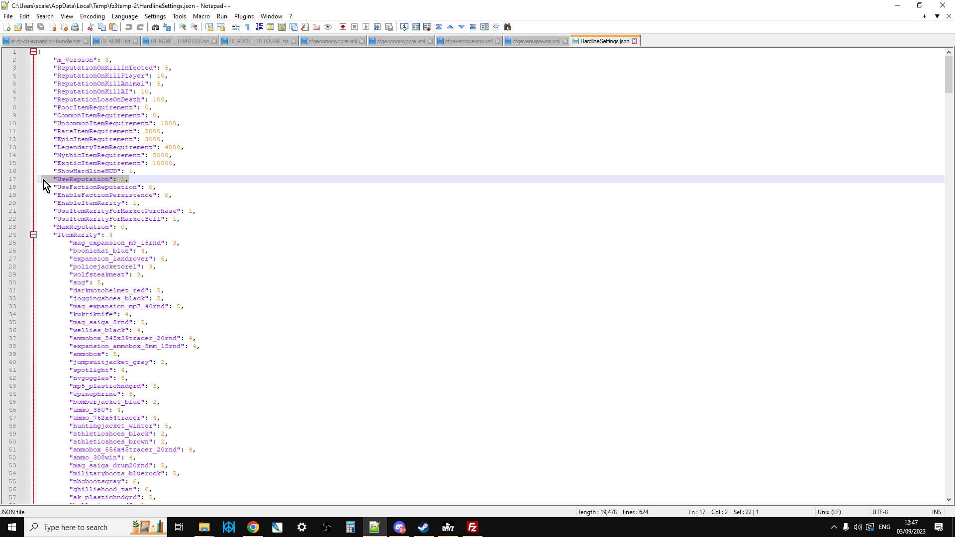
left_click(127, 180)
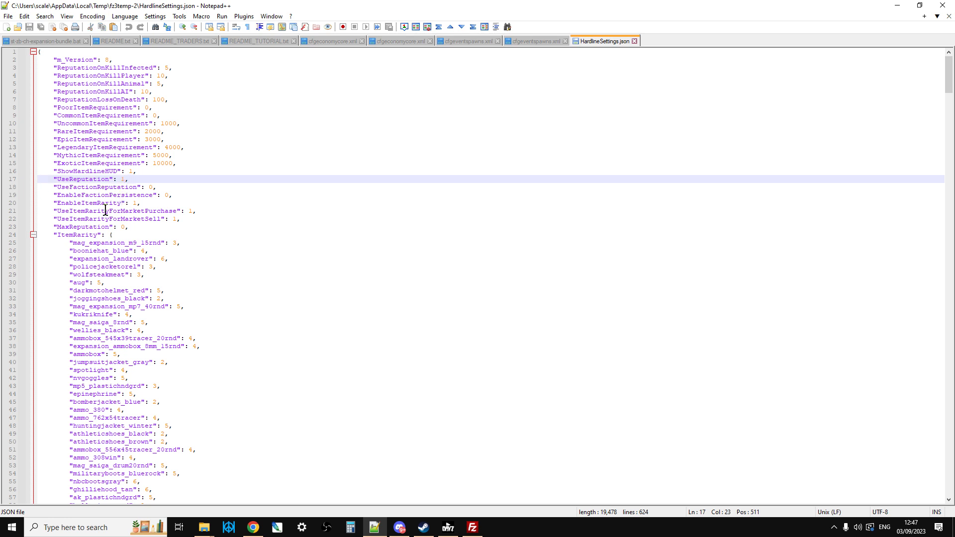
key("BackSpace")
type("0")
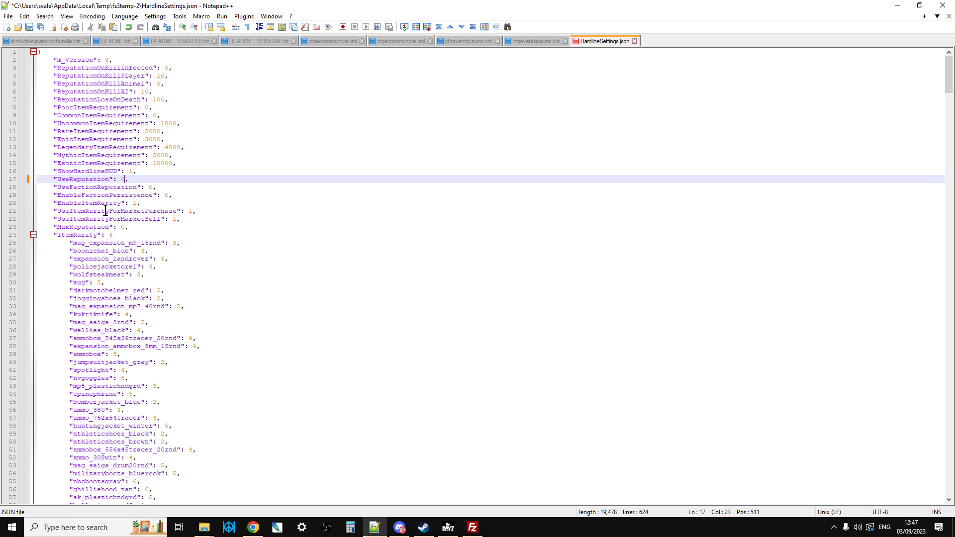
left_click(26, 27)
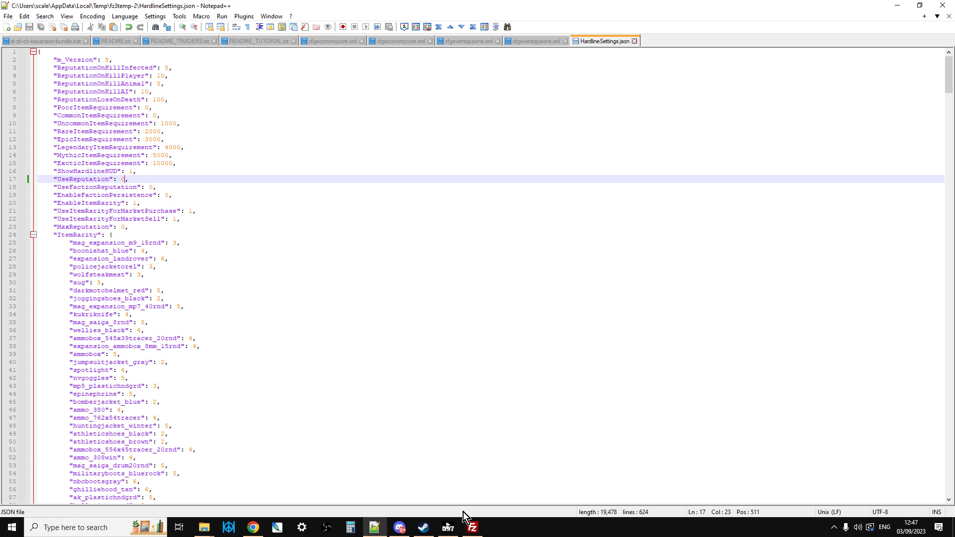
left_click(472, 527)
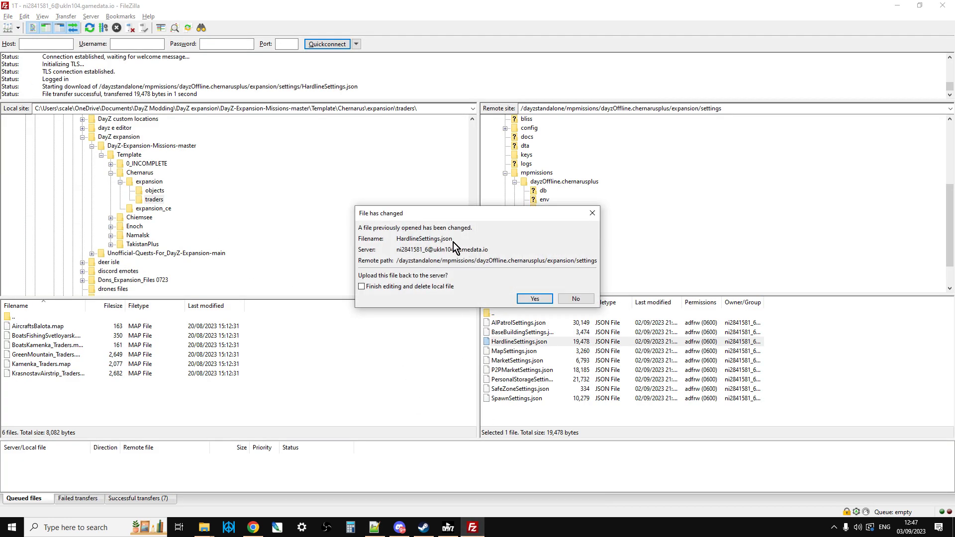
left_click(535, 298)
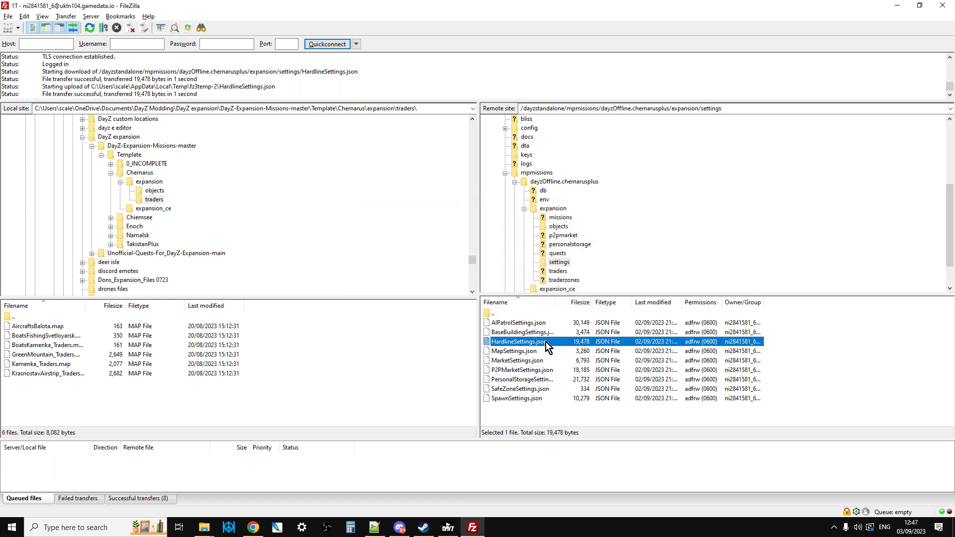
Step: Open GeneralSettings.json from the server's config/ExpansionMod/Settings folder for editing, discarding the local copy and downloading it anew
left_click(524, 209)
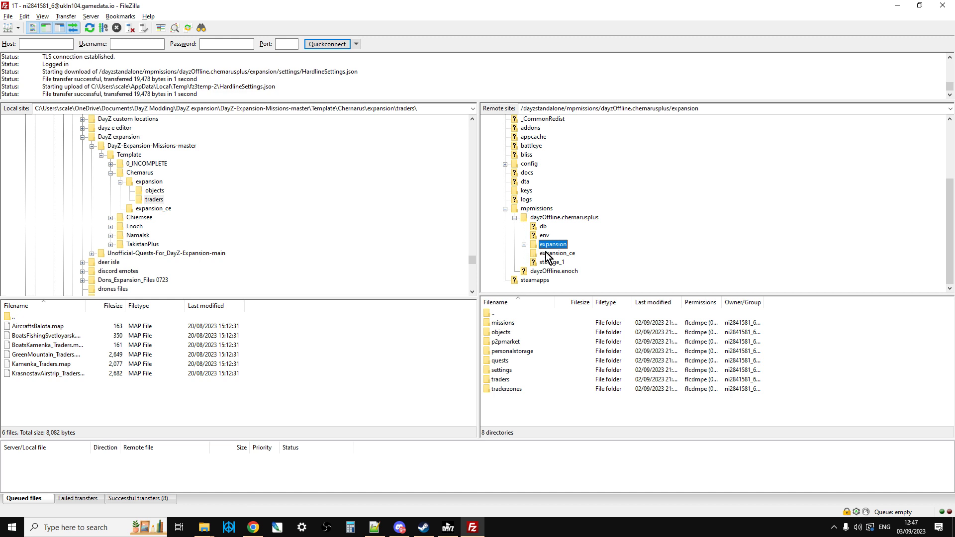
scroll(545, 221, "up", 1)
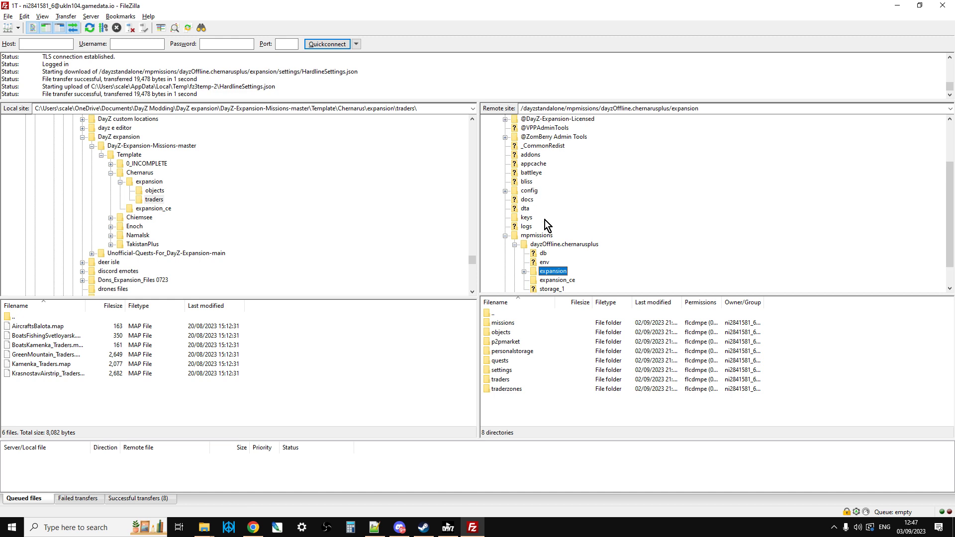
left_click(505, 192)
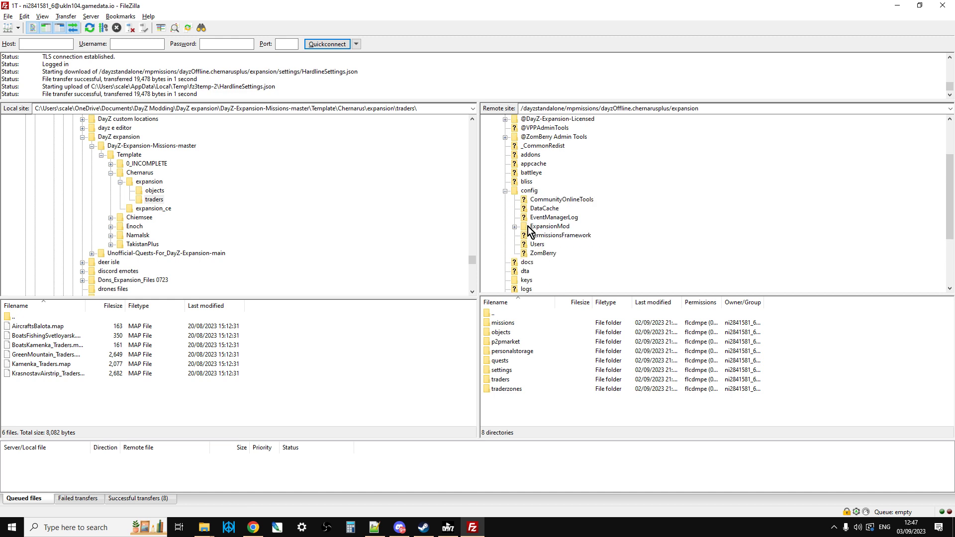
left_click(515, 227)
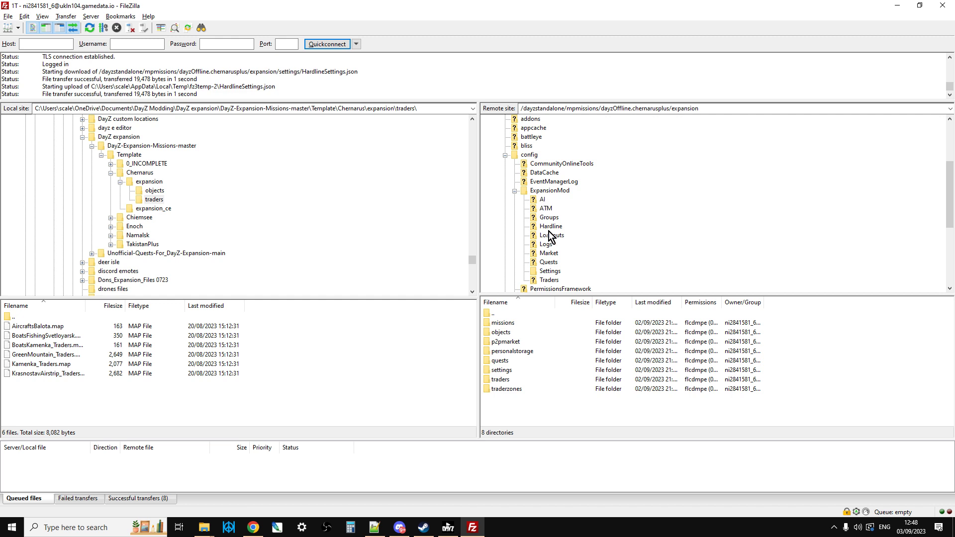
left_click(549, 271)
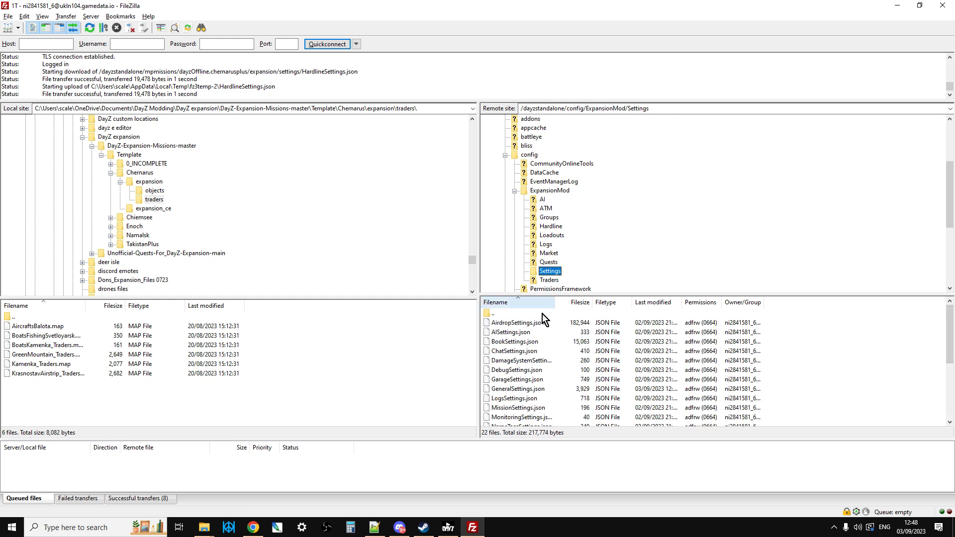
left_click(527, 392)
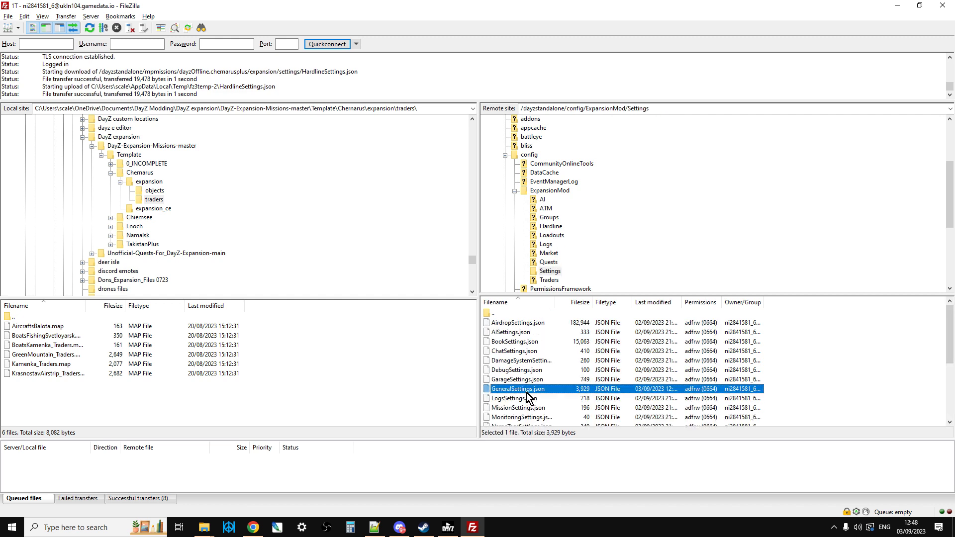
right_click(527, 394)
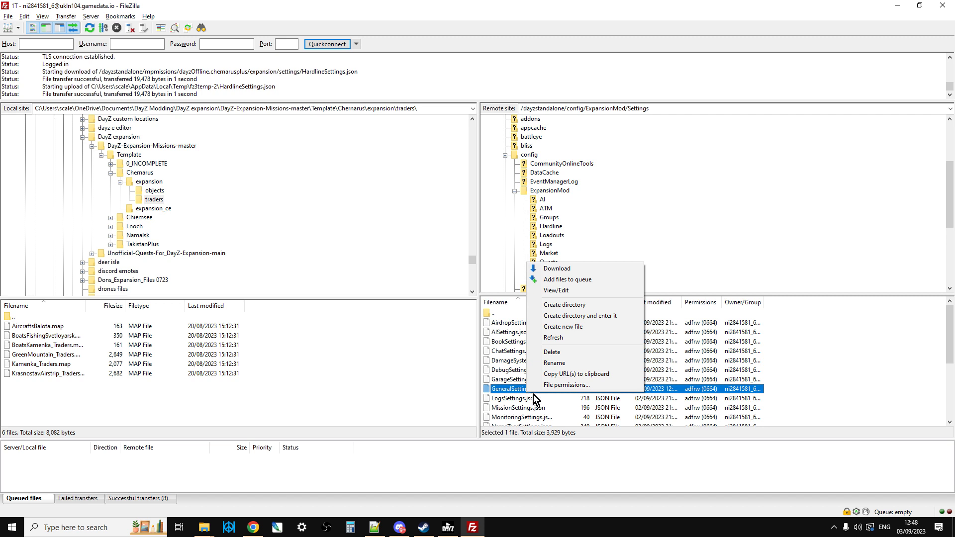
left_click(553, 292)
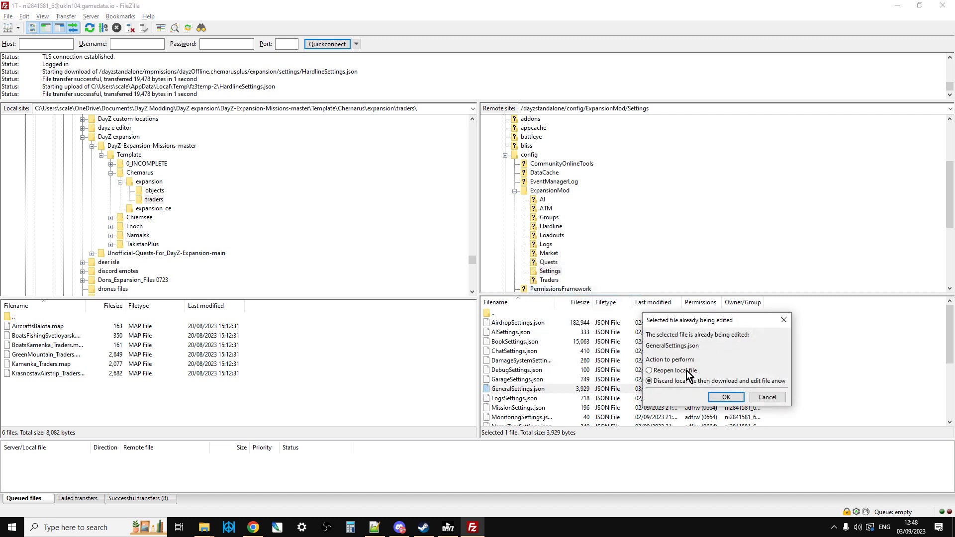
left_click(725, 397)
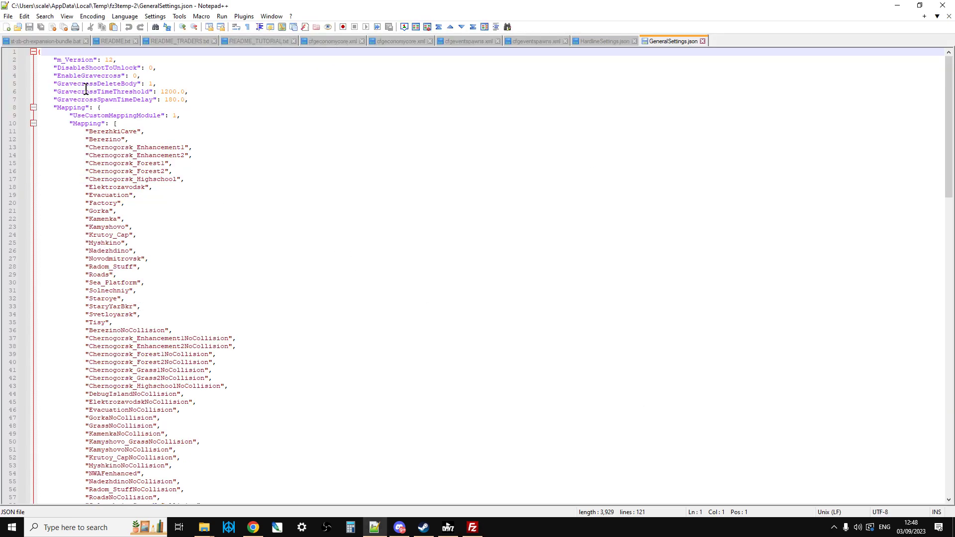
Step: Examine the UseCustomMappingModule setting and the Mapping list of locations in GeneralSettings.json
left_click_drag(182, 118, 64, 115)
left_click(187, 117)
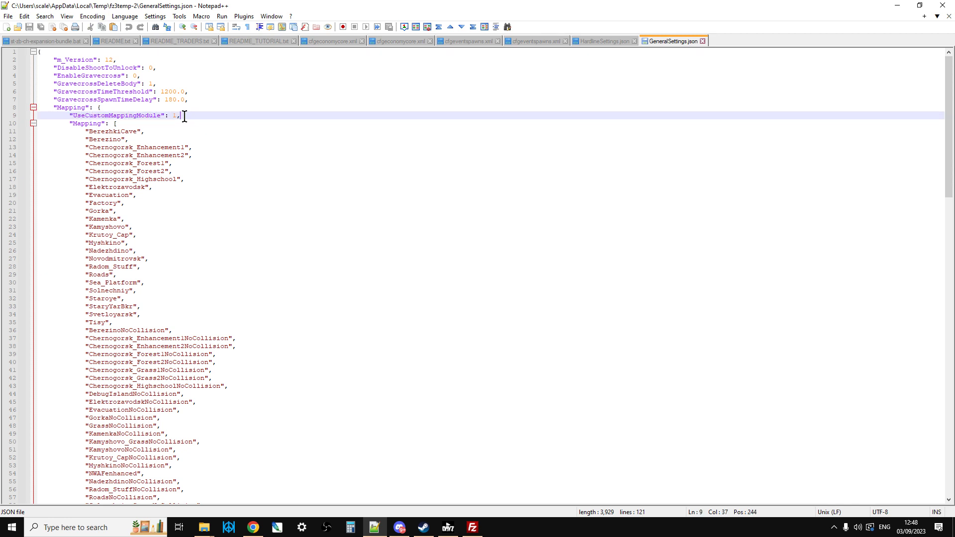
left_click(175, 116)
left_click(193, 118)
scroll(149, 278, "down", 4)
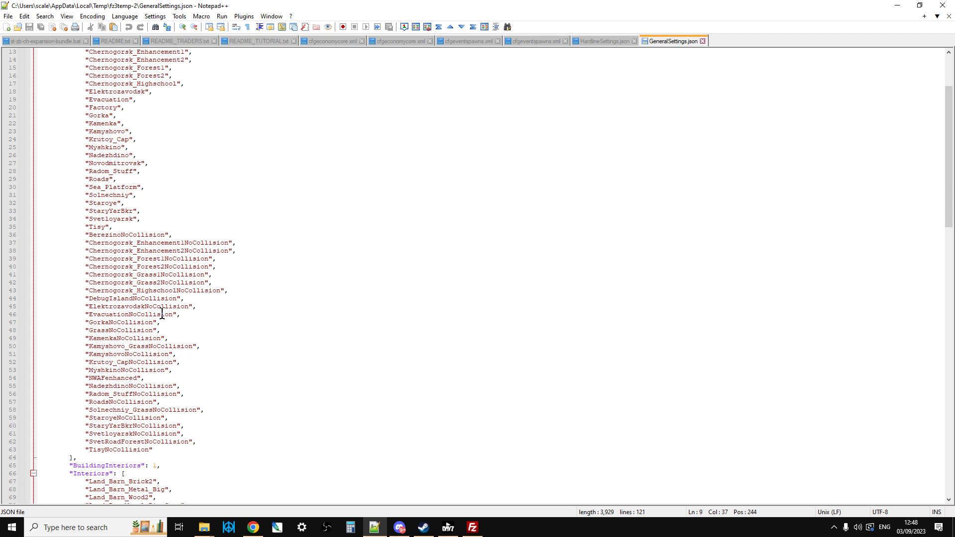
Step: Examine the BuildingInteriors setting, the Interiors list and the BuildingIvys setting in GeneralSettings.json
scroll(155, 136, "down", 5)
scroll(155, 143, "down", 5)
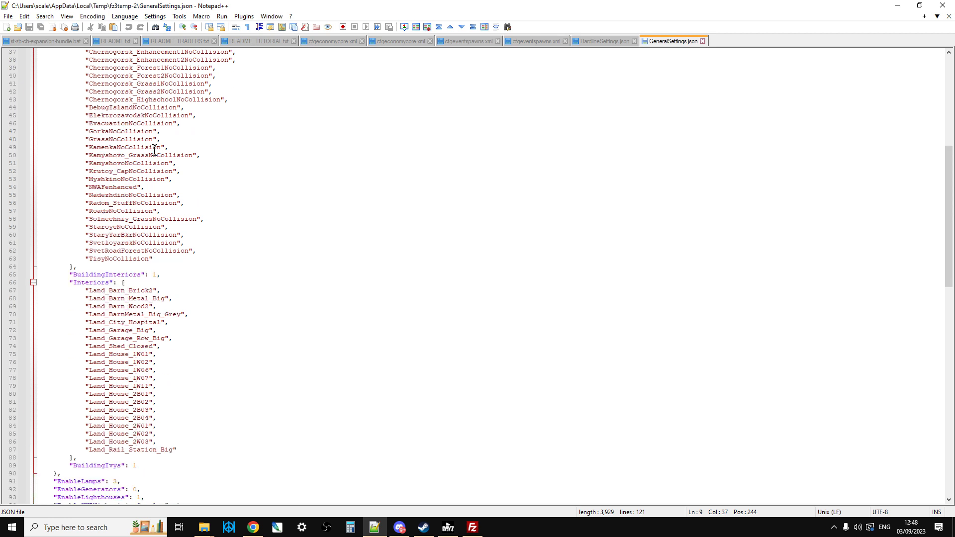
left_click_drag(169, 227, 70, 225)
left_click(205, 237)
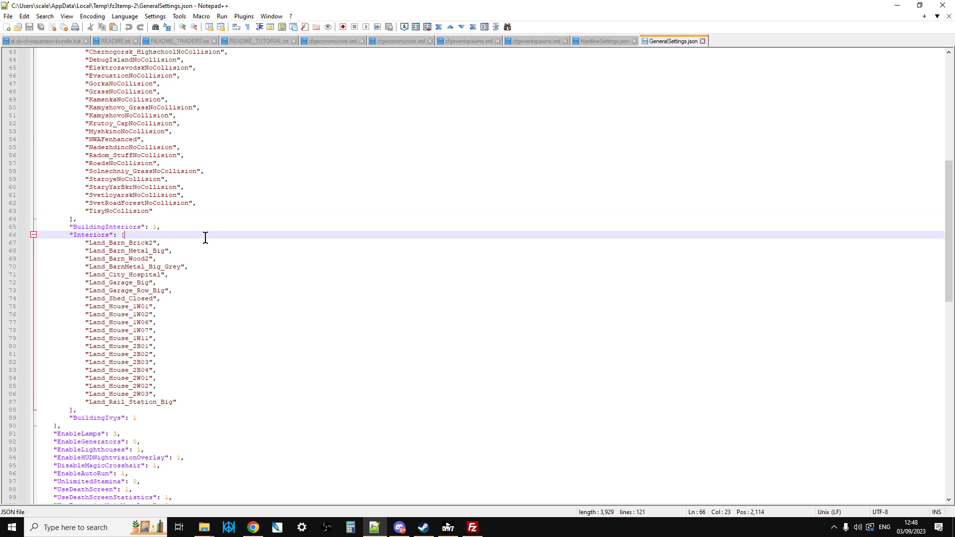
left_click(156, 227)
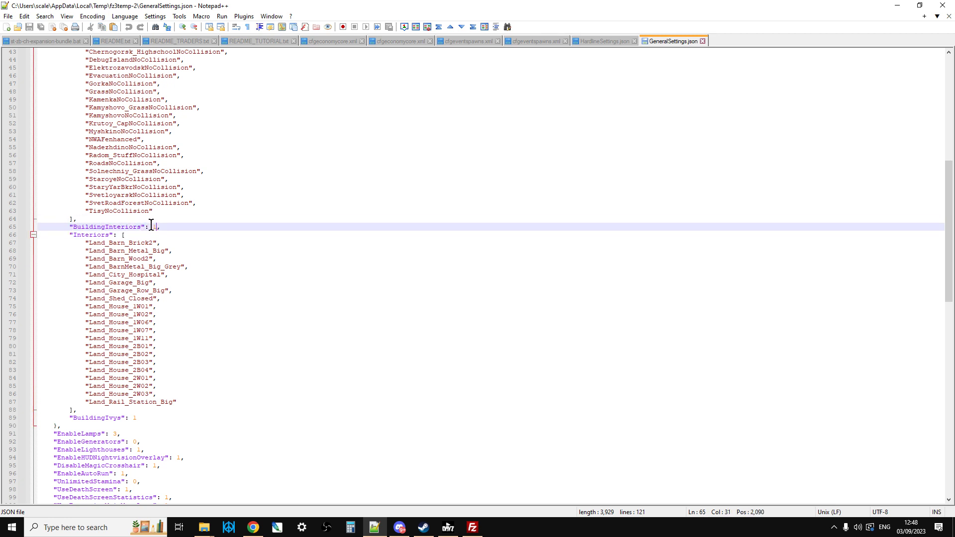
scroll(179, 249, "down", 2)
left_click_drag(152, 374, 65, 374)
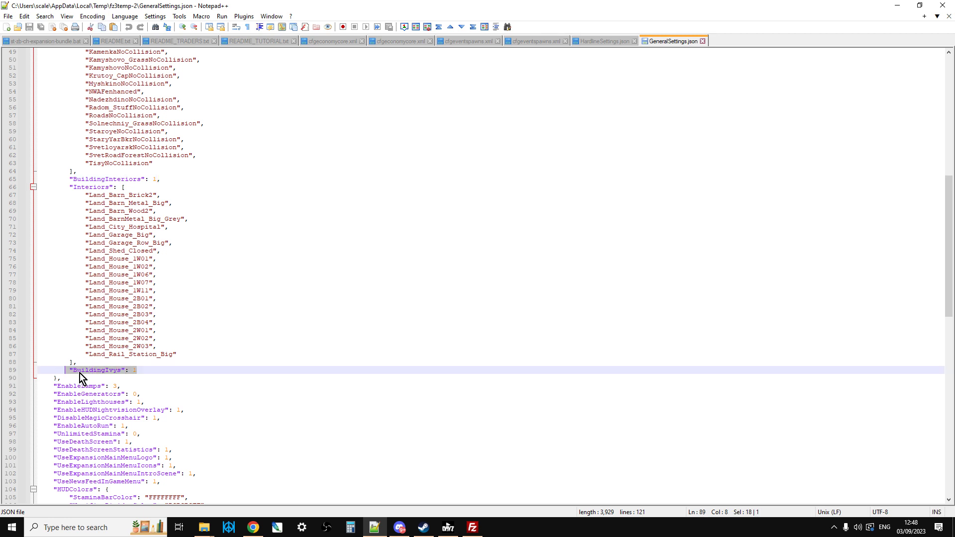
left_click(145, 370)
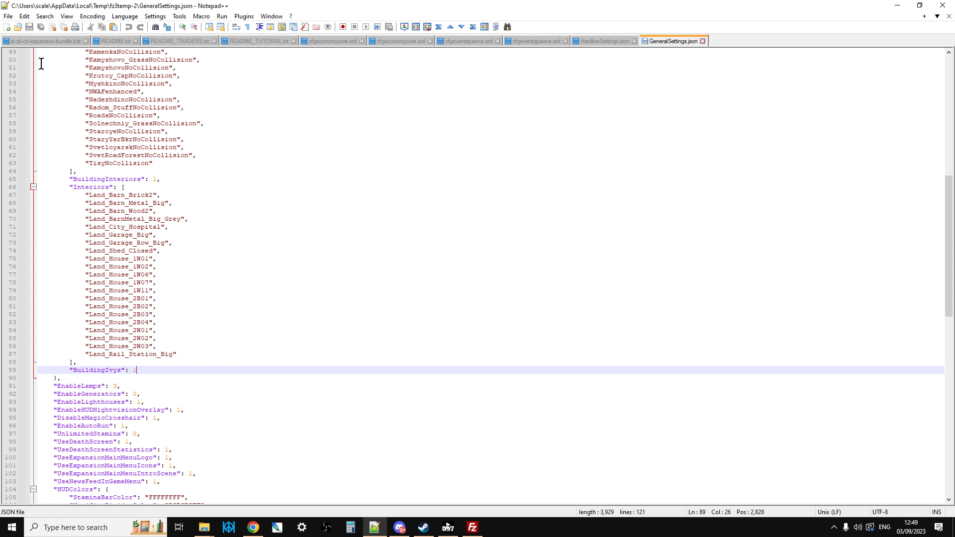
Step: Review the Mapping section of GeneralSettings.json again, from UseCustomMappingModule through the building settings to the options below them
left_click(472, 527)
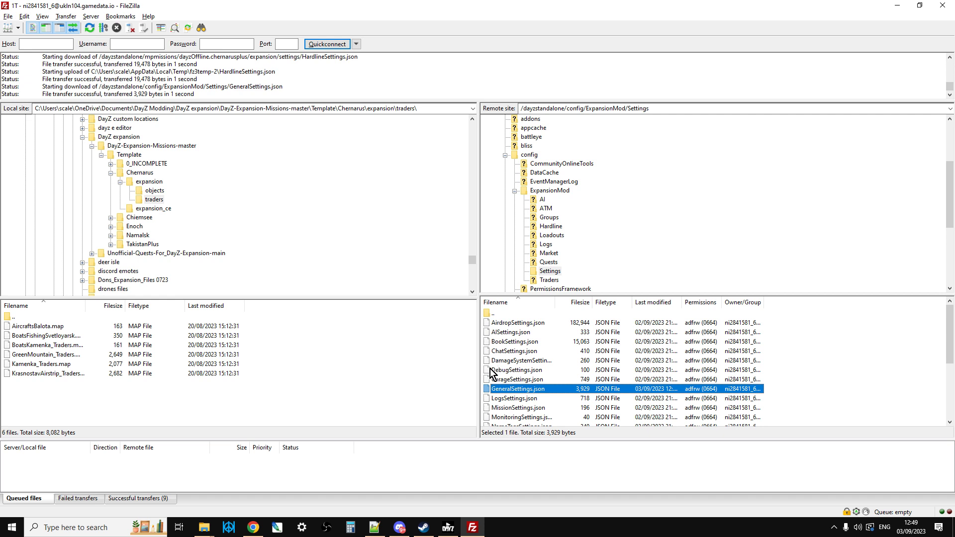
left_click(371, 531)
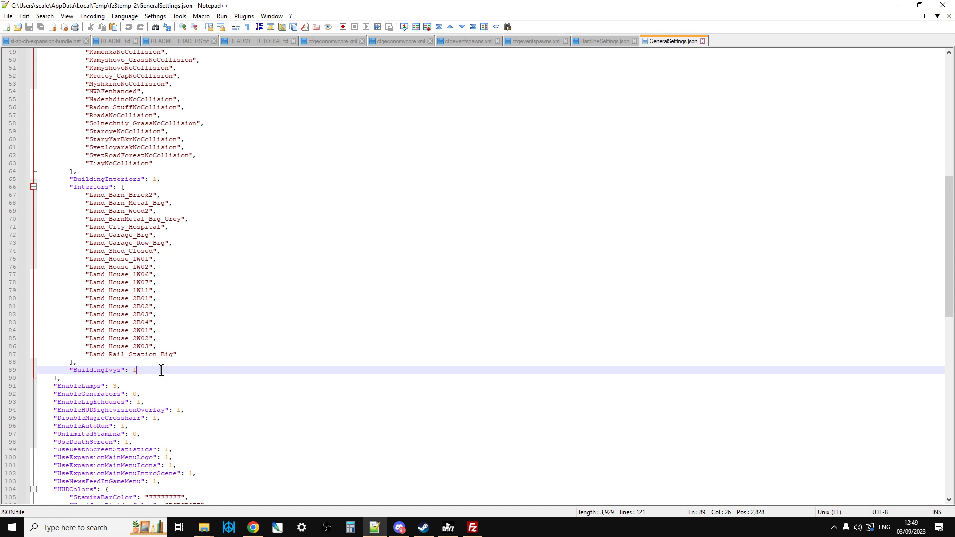
scroll(158, 369, "up", 4)
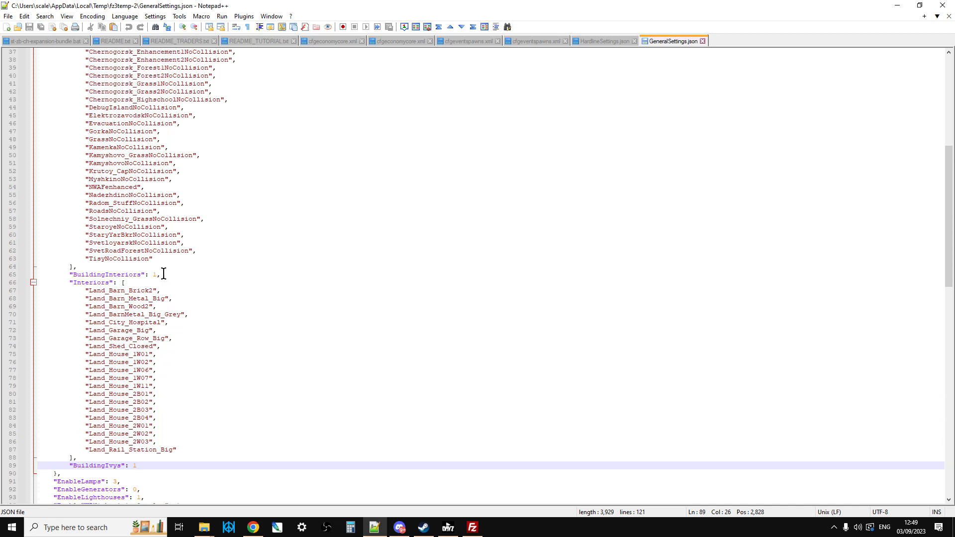
scroll(164, 274, "up", 12)
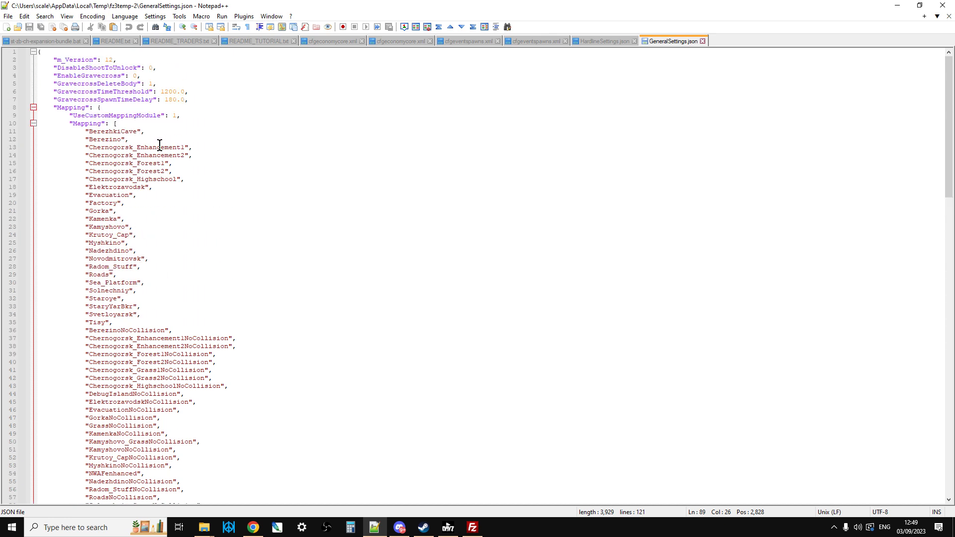
scroll(159, 199, "down", 15)
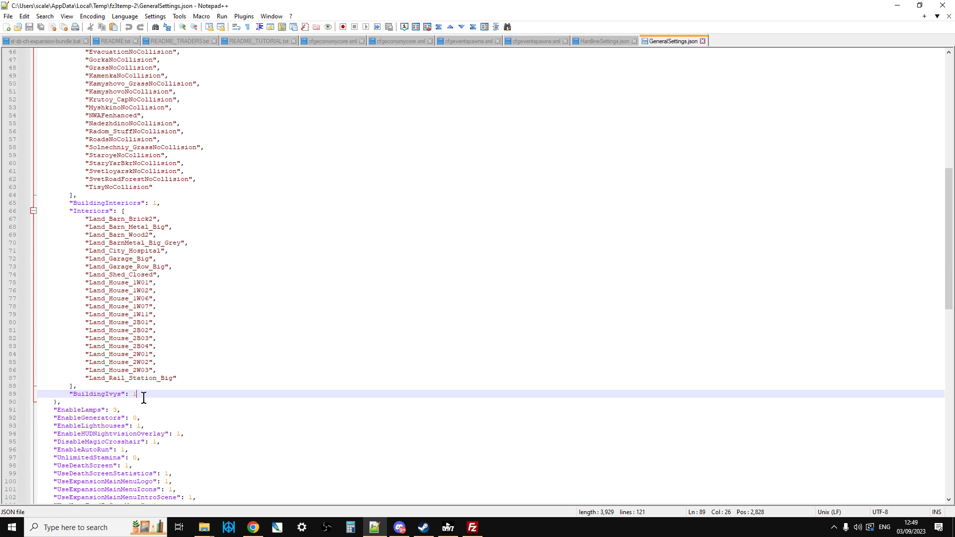
scroll(143, 397, "down", 4)
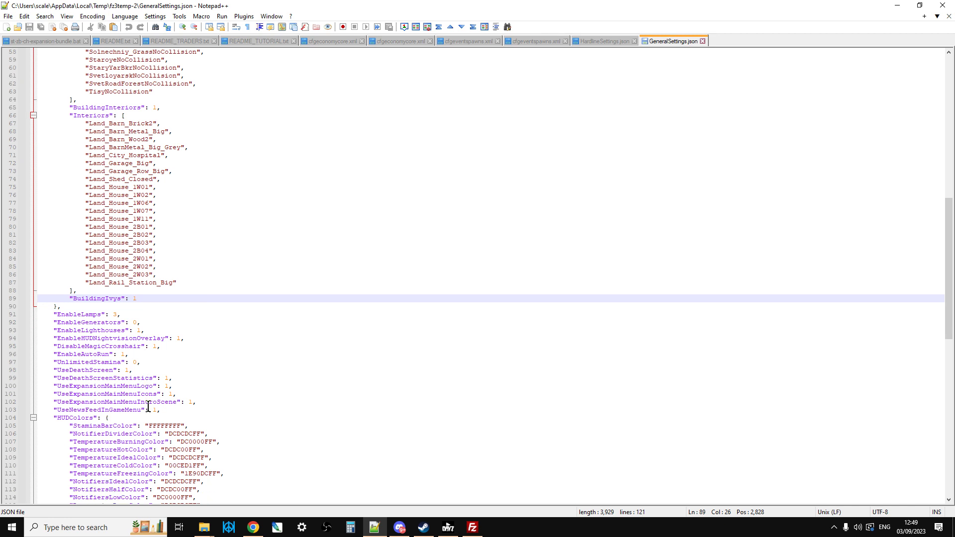
scroll(148, 406, "up", 2)
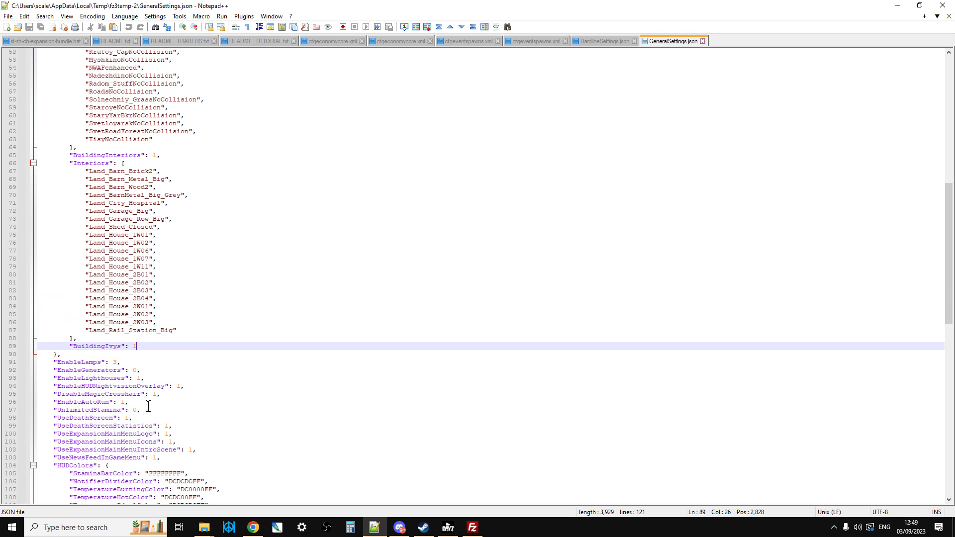
scroll(148, 406, "up", 10)
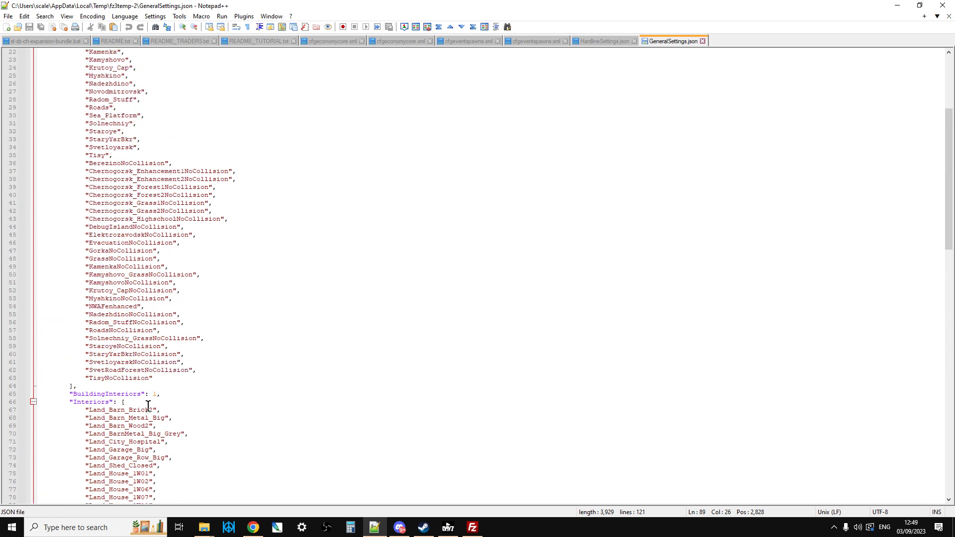
scroll(148, 407, "up", 7)
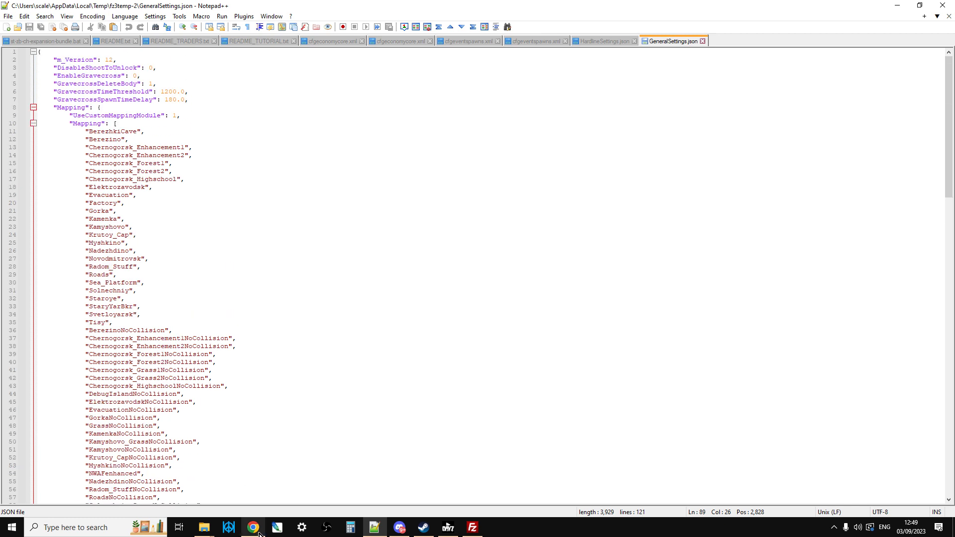
Step: View the DayZ-Expansion-Scripts wiki in Chrome and the Expansion Mods help forum in Discord, returning to GeneralSettings.json in Notepad++
left_click(254, 528)
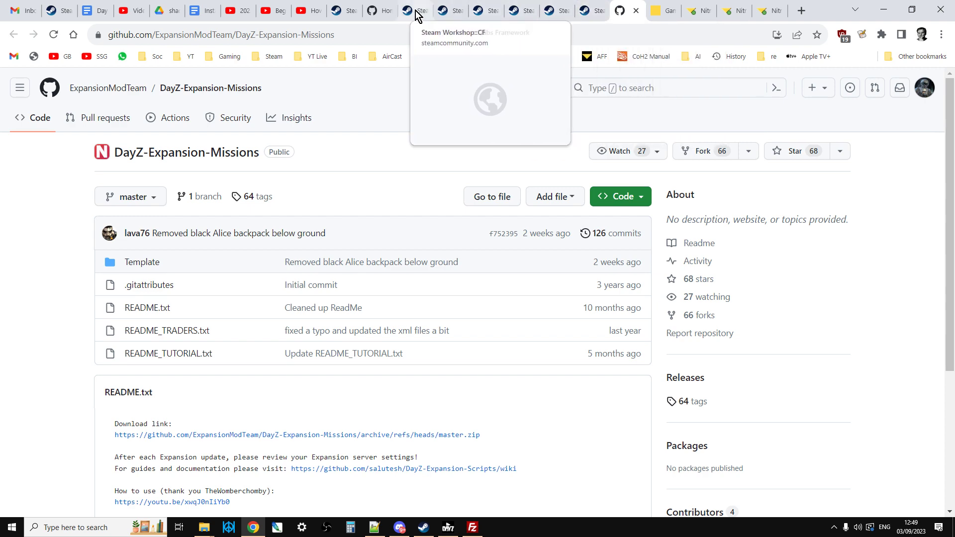
left_click(381, 11)
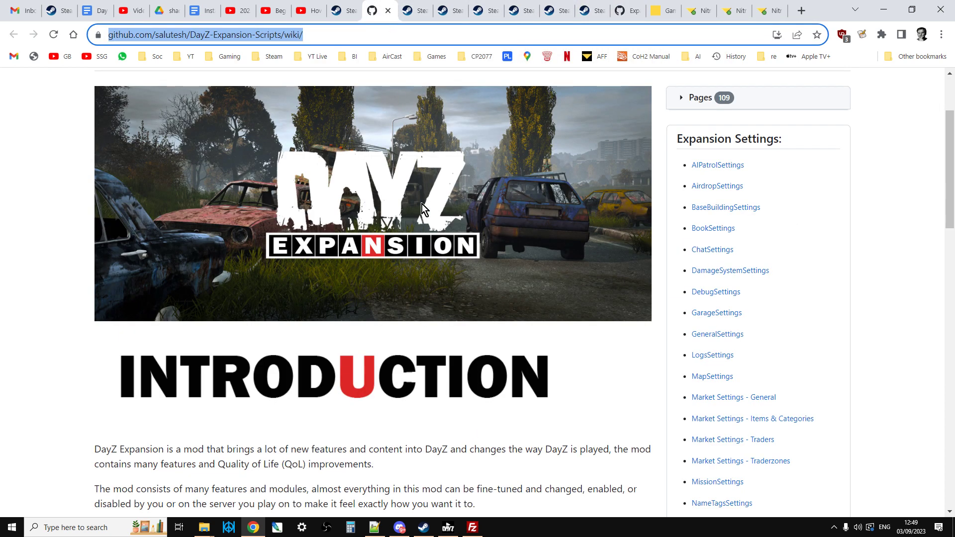
left_click(397, 530)
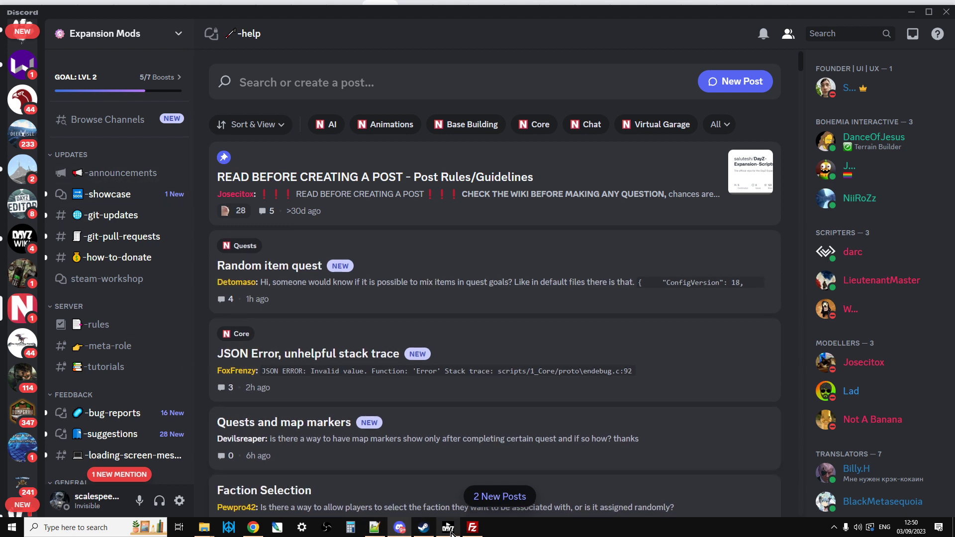
left_click(370, 531)
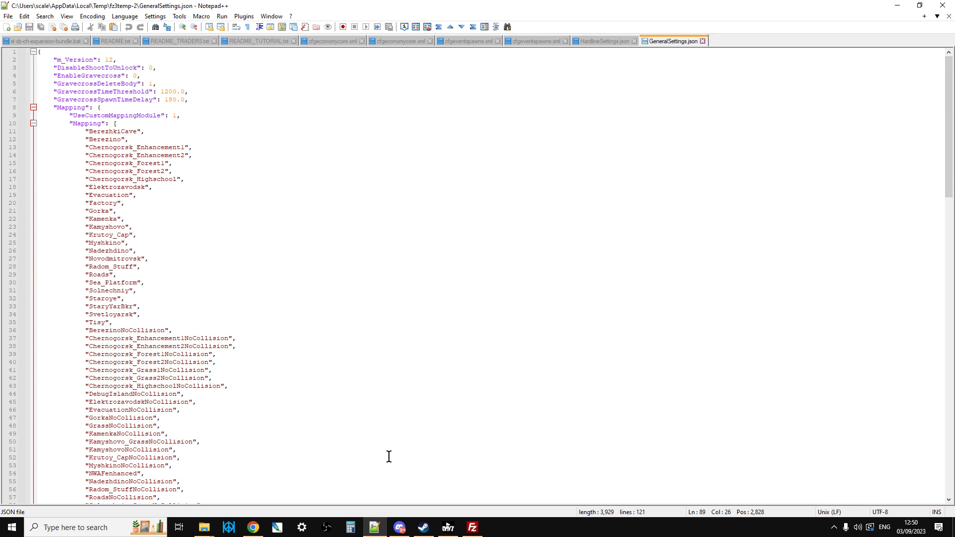
Step: Switch to the Nitrado web interface in Chrome and check the server status and base settings on the settings page
left_click(472, 527)
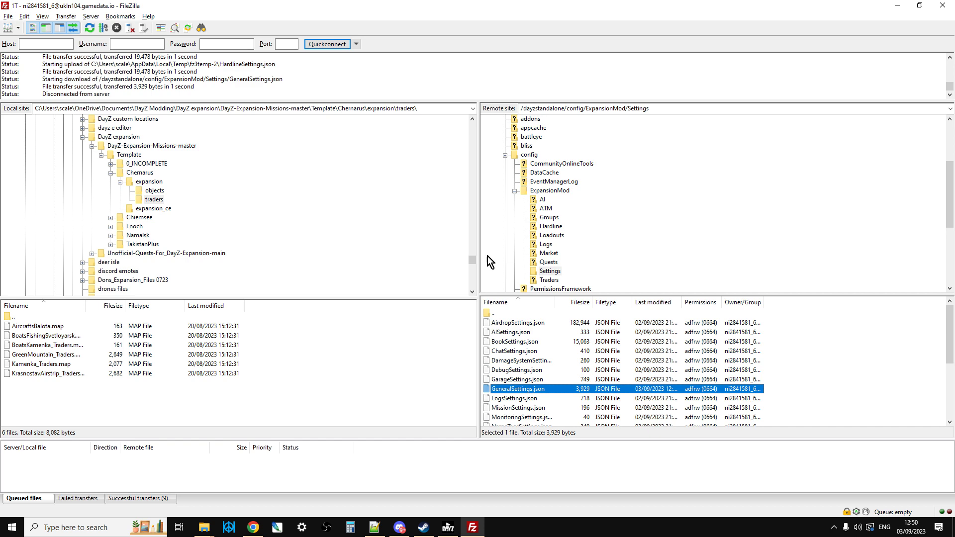
left_click(254, 527)
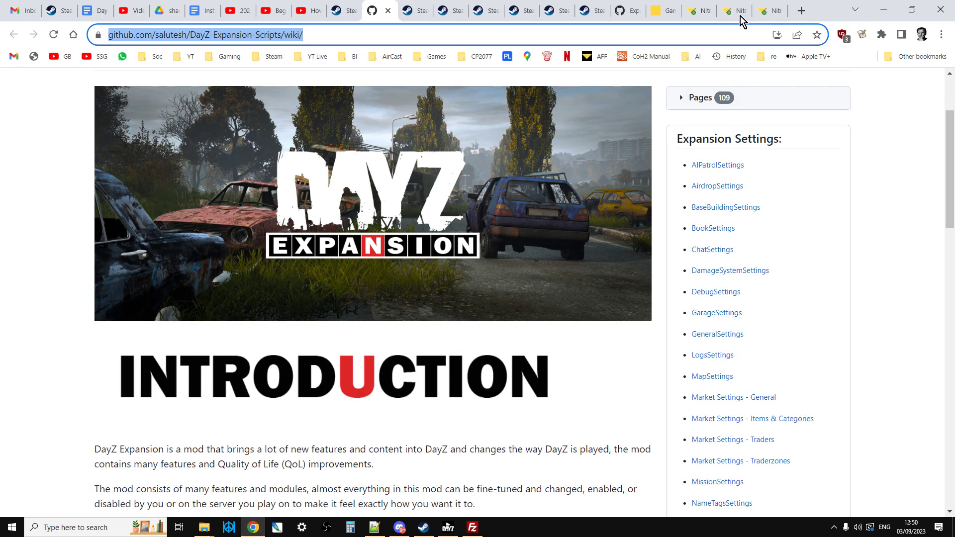
left_click(739, 15)
scroll(729, 240, "up", 5)
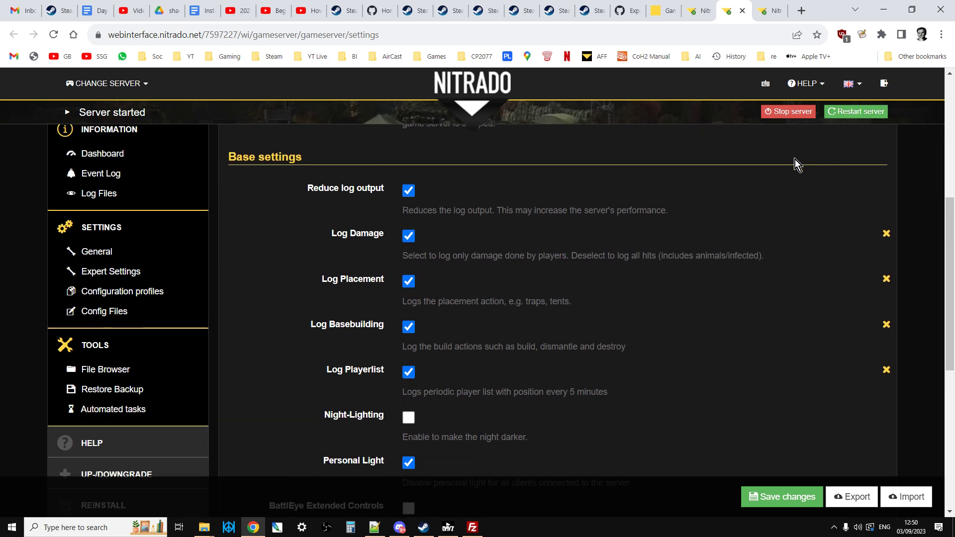
scroll(762, 168, "up", 3)
scroll(762, 169, "down", 3)
Step: Switch to the DayZ Launcher and try to join 1T Test PvE PC Server with its required DLCs and mods set up
left_click(448, 527)
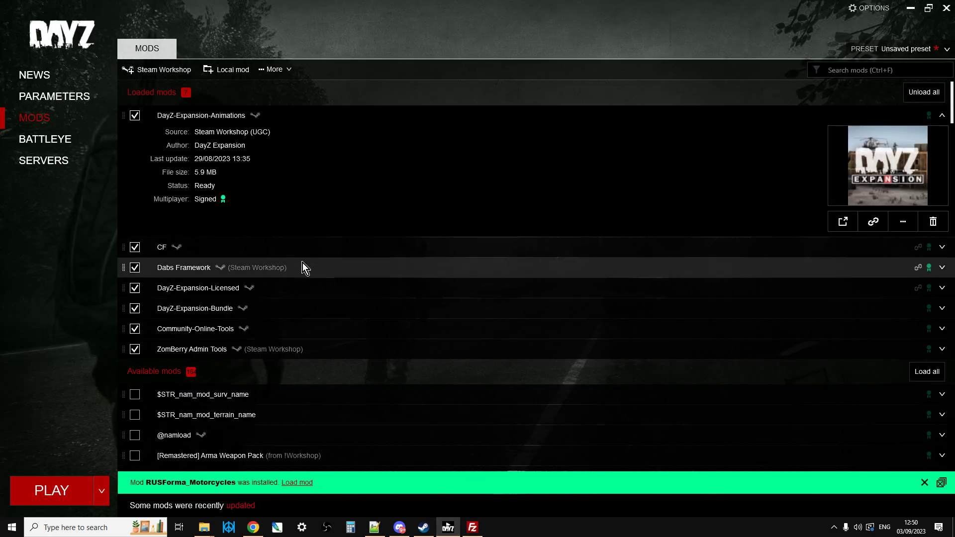
left_click(61, 160)
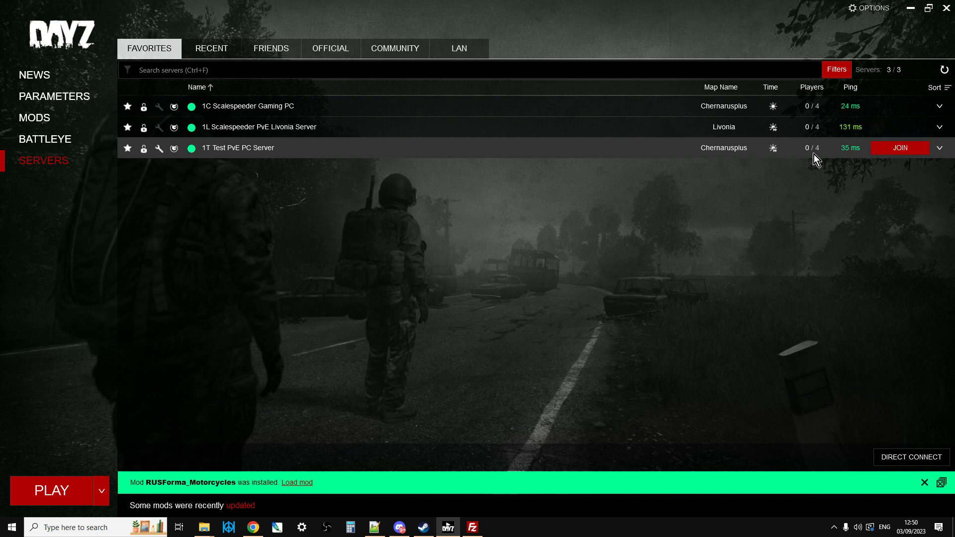
left_click(905, 152)
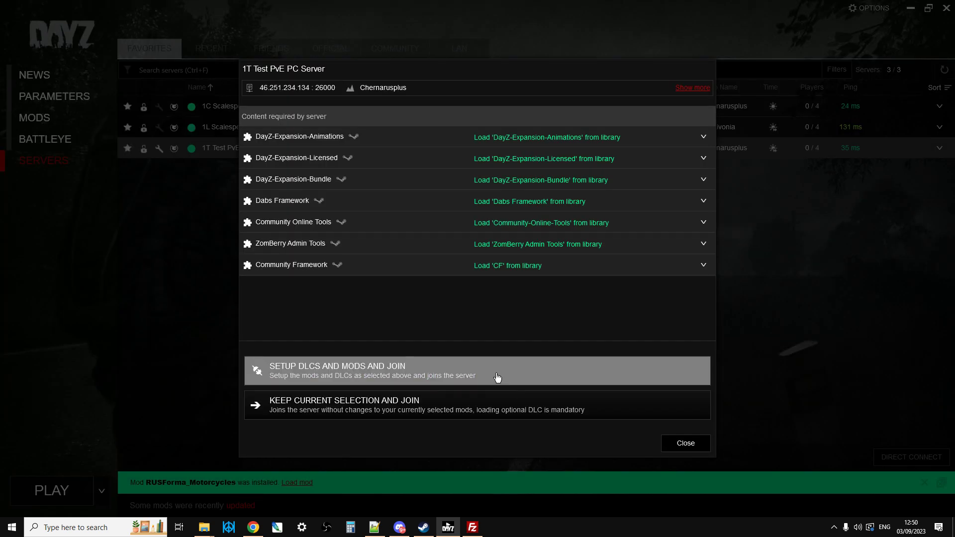
left_click(496, 379)
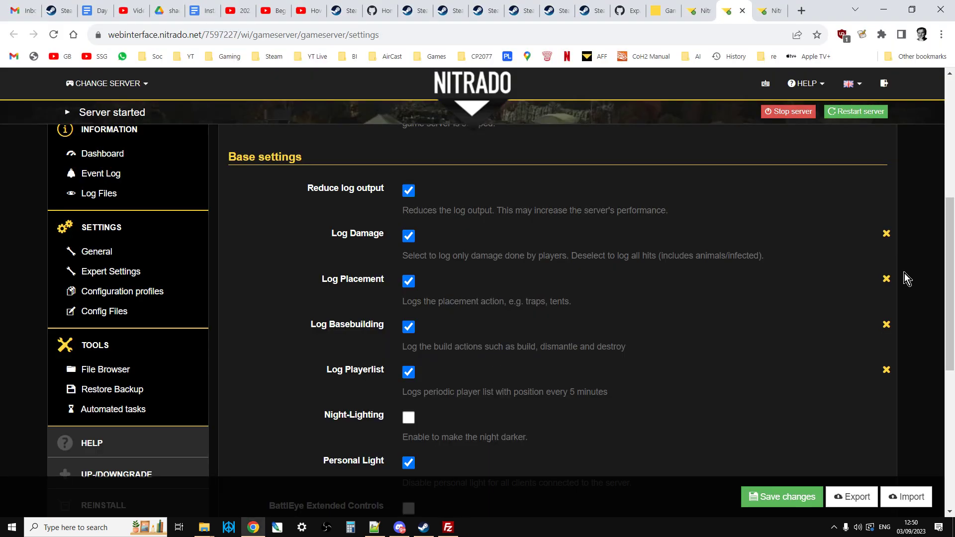
Step: Minimize the open windows to reach the desktop and launch DayZ from there
left_click(885, 9)
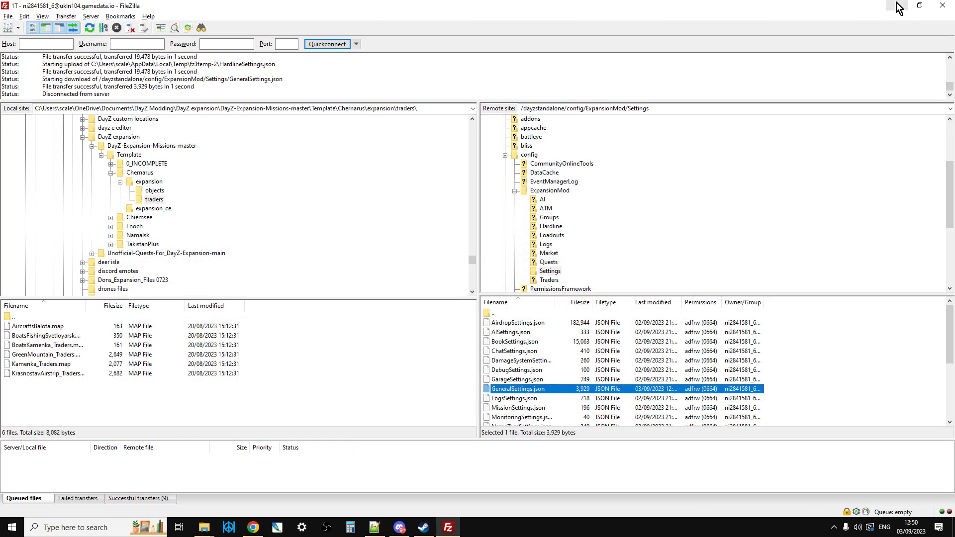
left_click(899, 8)
left_click(900, 9)
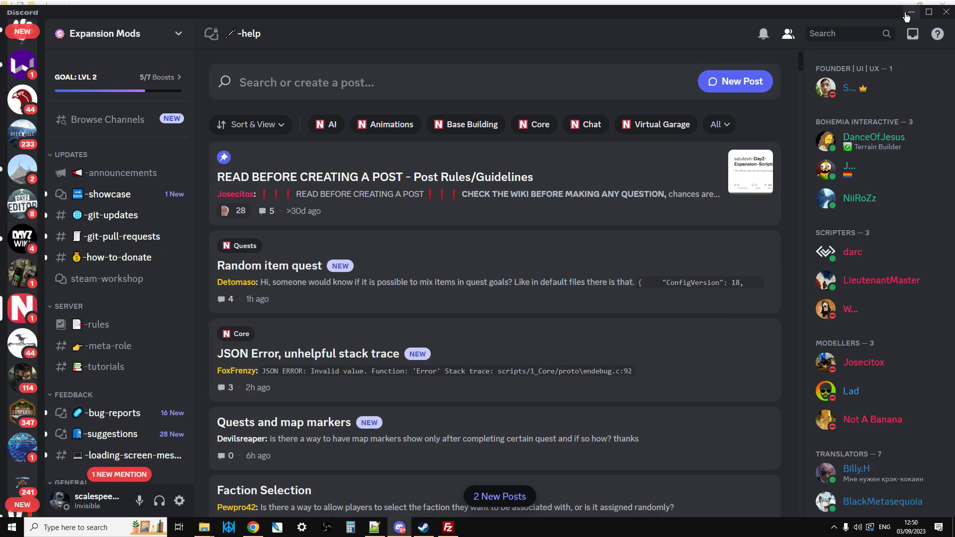
left_click(906, 16)
left_click(903, 11)
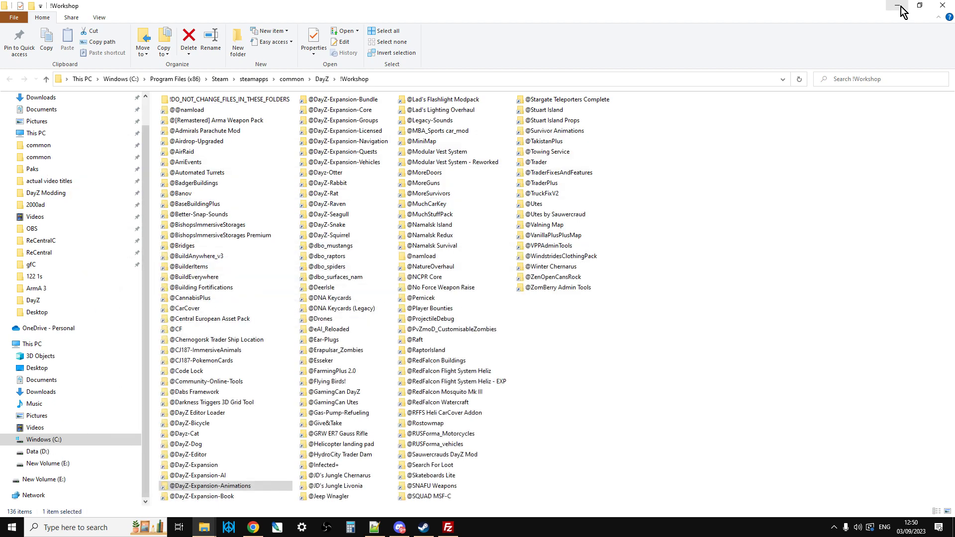
left_click(898, 6)
left_click(898, 6)
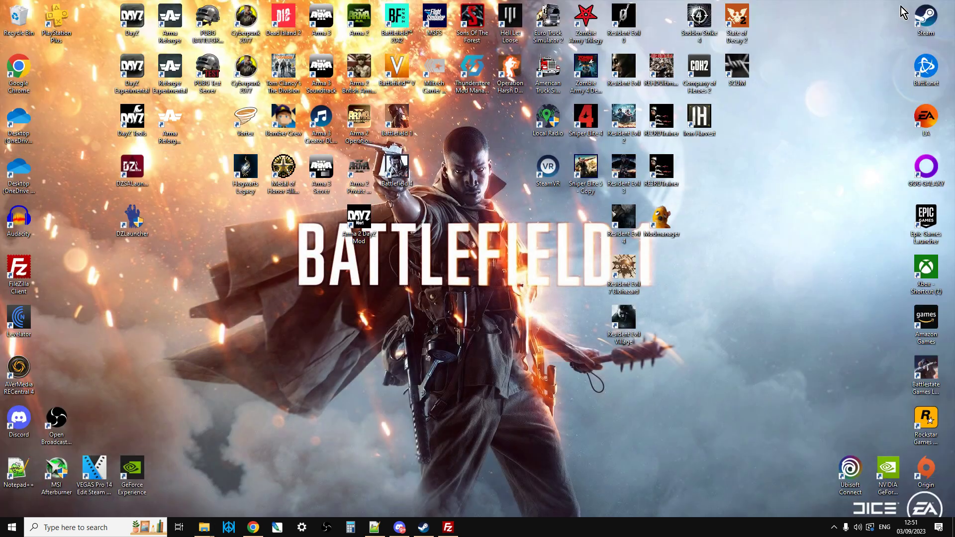
double_click(138, 26)
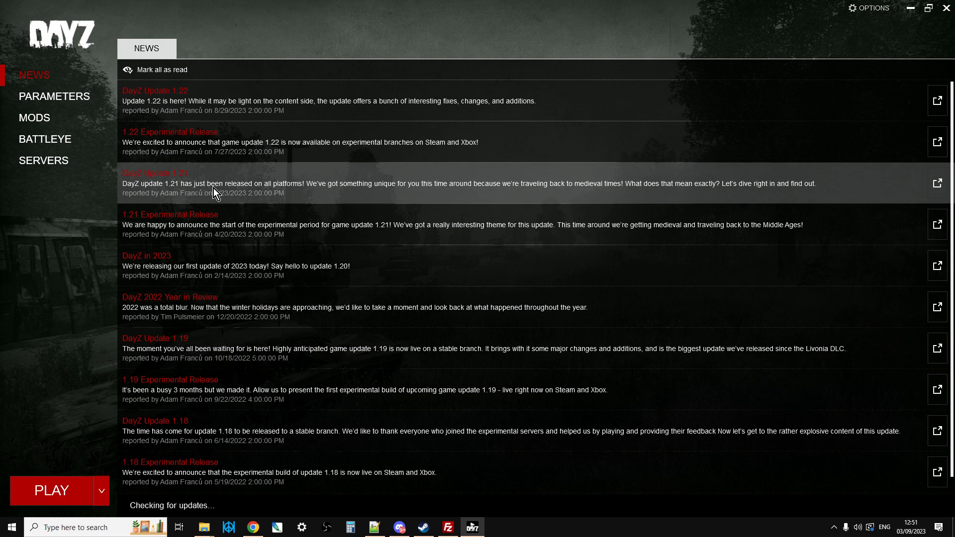
Step: Join the favorite server 1T Test PvE PC Server with its DLCs and mods set up, entering the server password
left_click(58, 165)
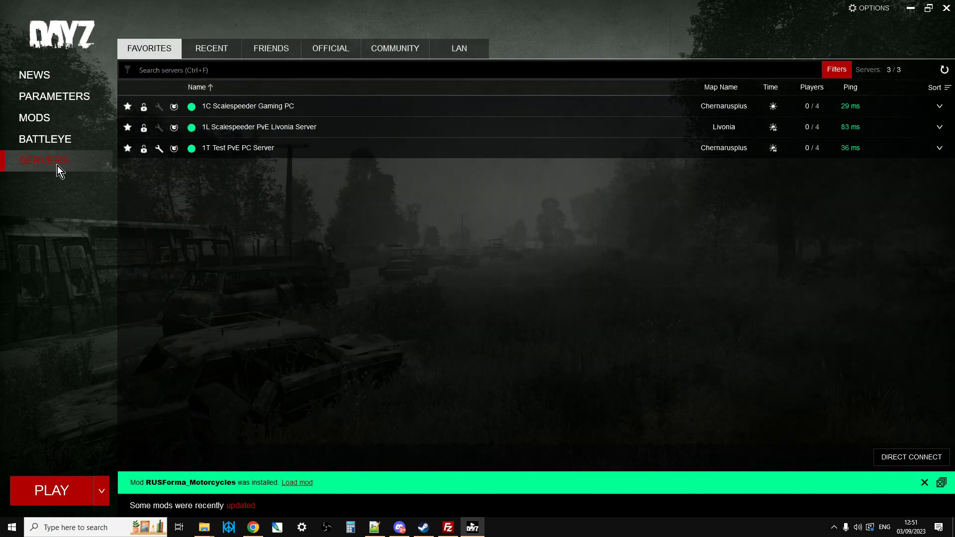
left_click(234, 156)
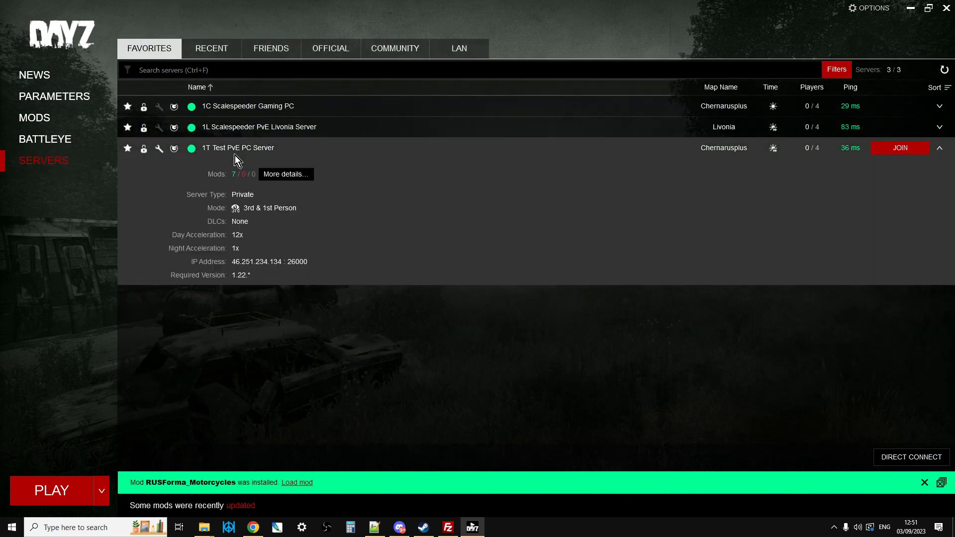
left_click(893, 150)
left_click(508, 378)
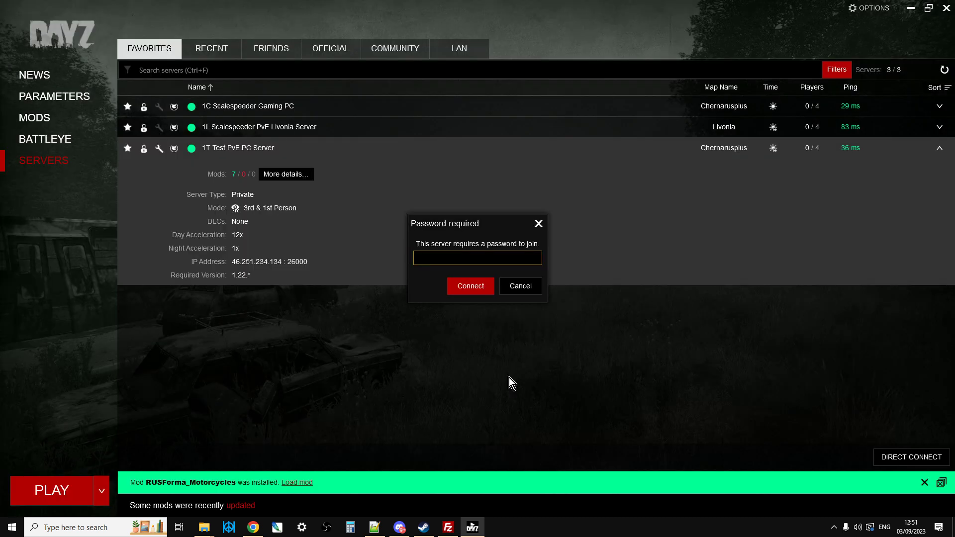
type("*")
left_click(481, 293)
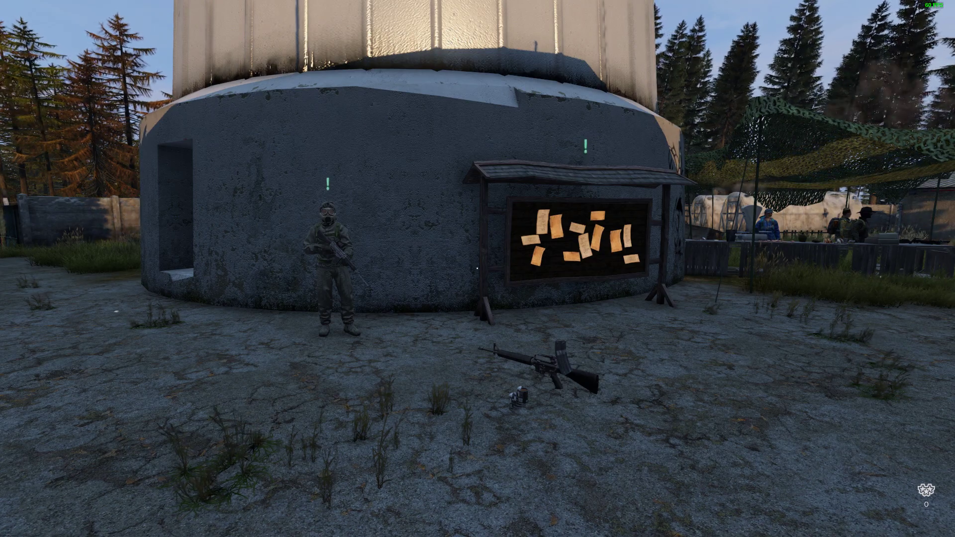
key("w")
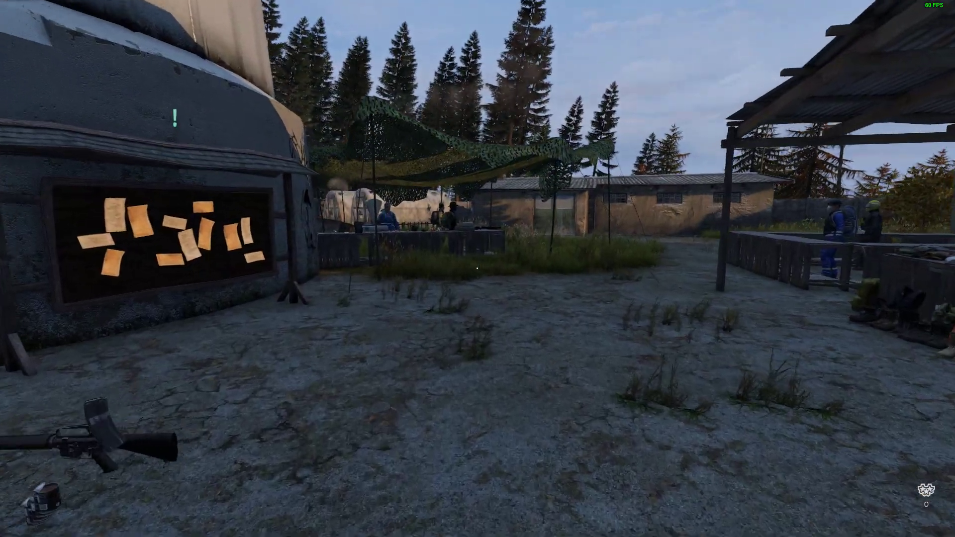
Step: Walk around the trader camp at the base of the tower and examine the market stalls, the traders and the notice board
key("w")
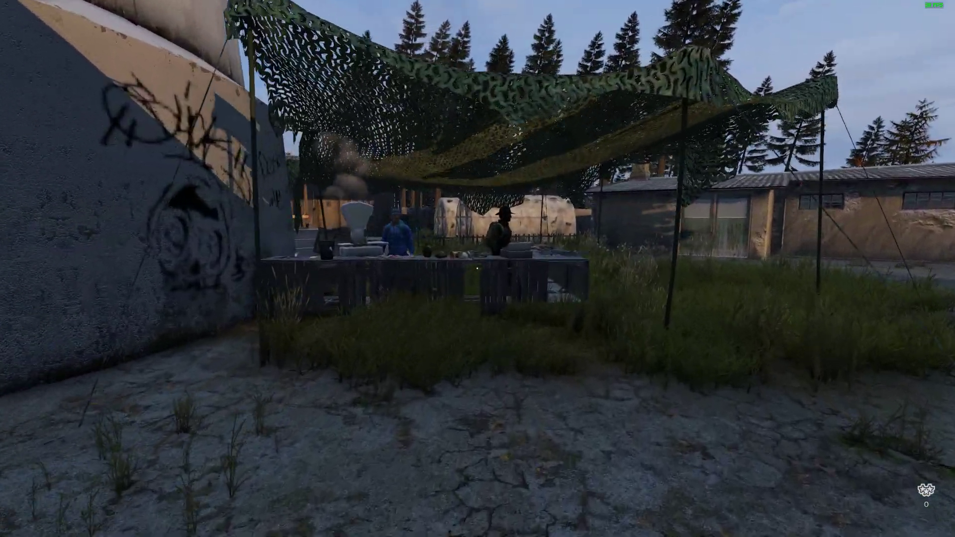
key("w")
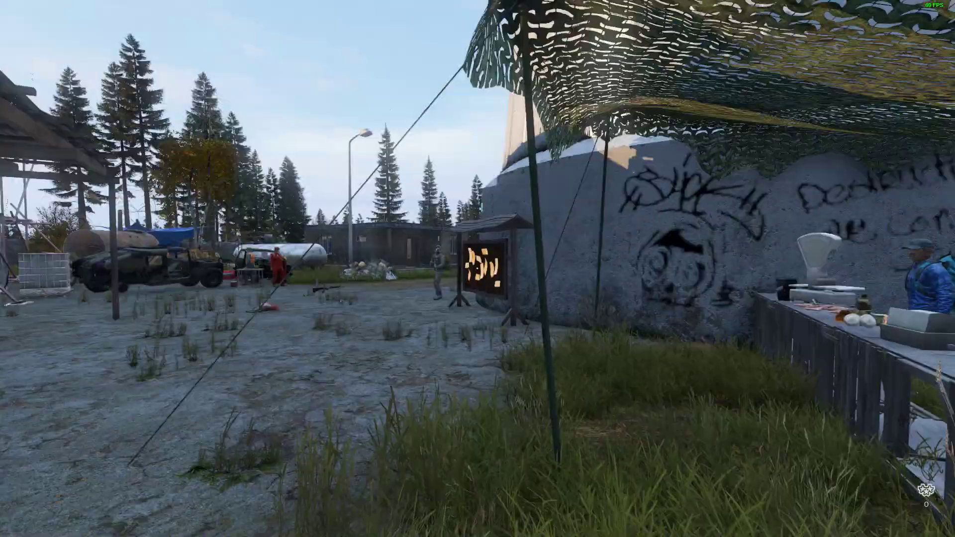
key("w")
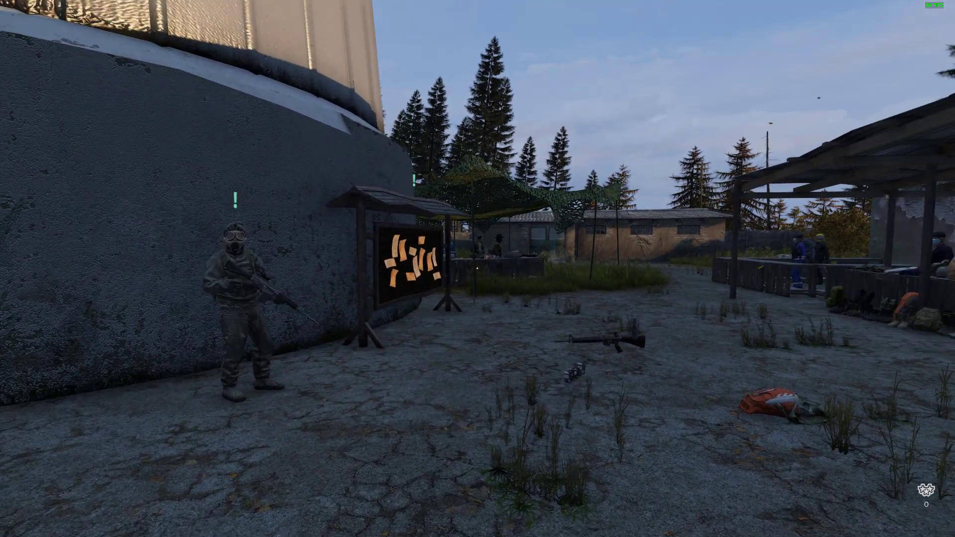
key("w")
key("d")
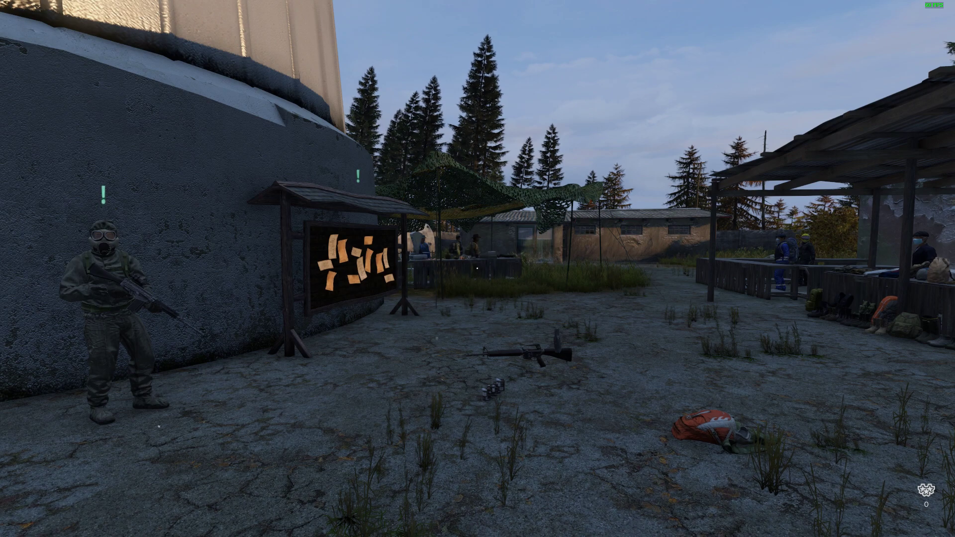
key("d")
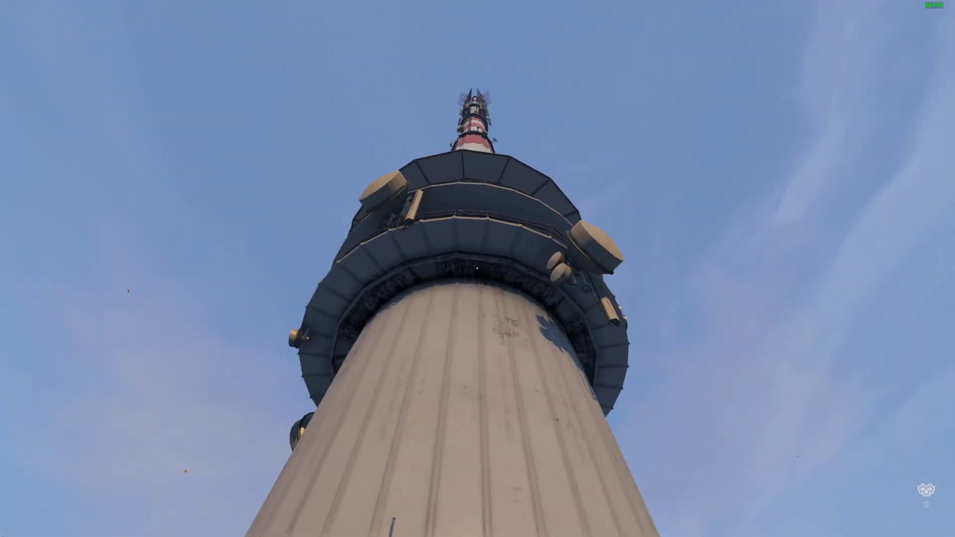
Step: Approach the quest giver in the gas mask beside the tower, view the list of offered quests and close it
key("w")
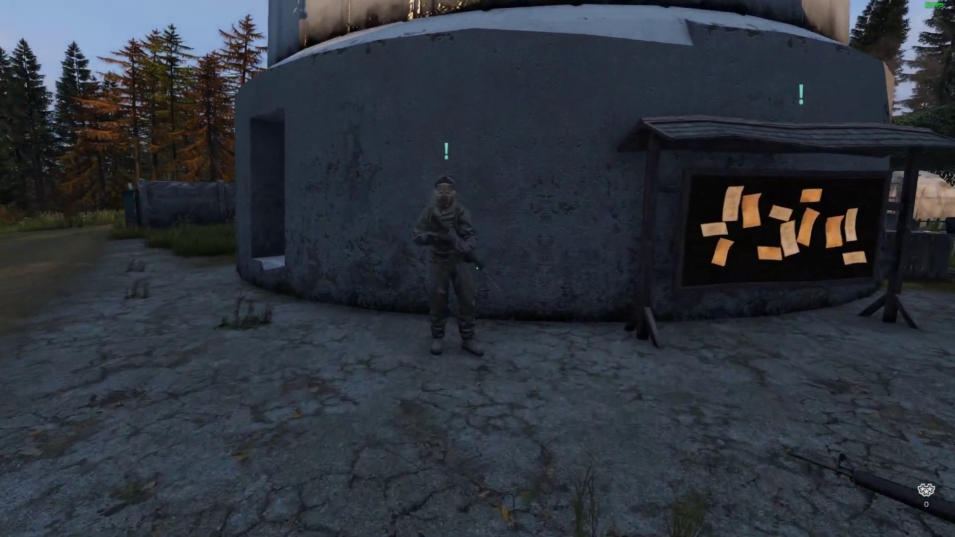
key("w")
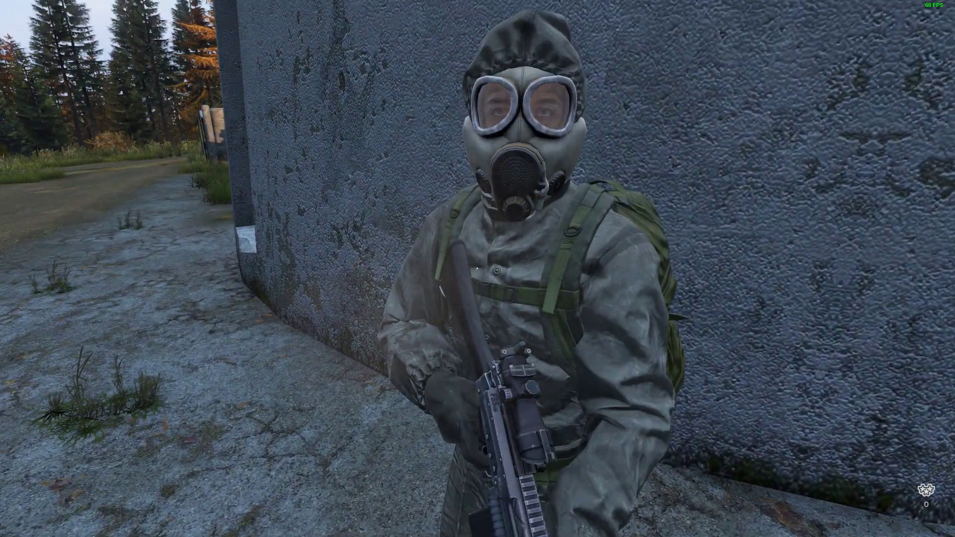
key("f")
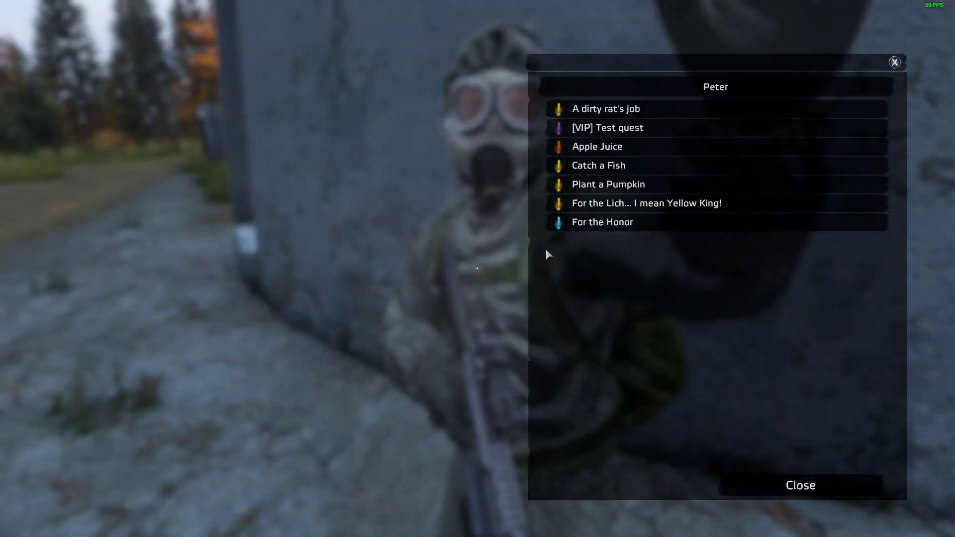
left_click(812, 483)
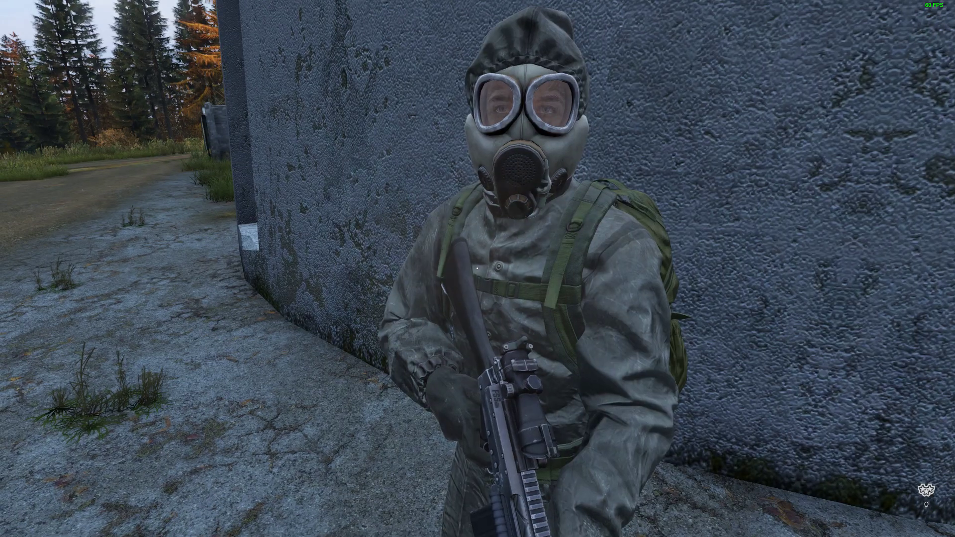